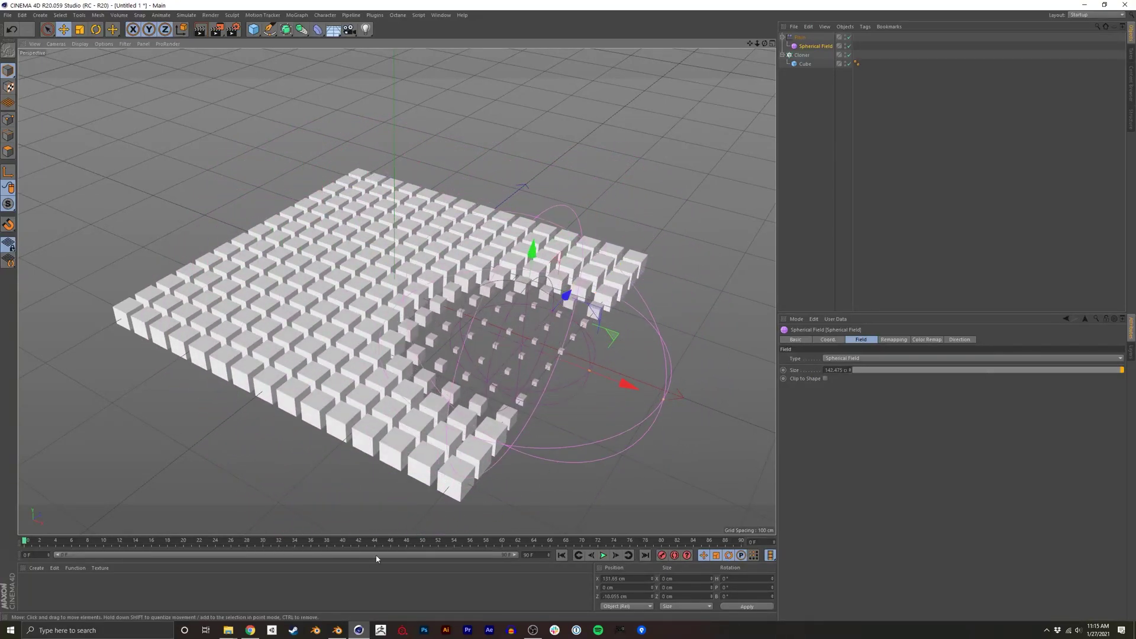
# - In Blender, move the cube far out along the X axis
pyautogui.click(337, 630)
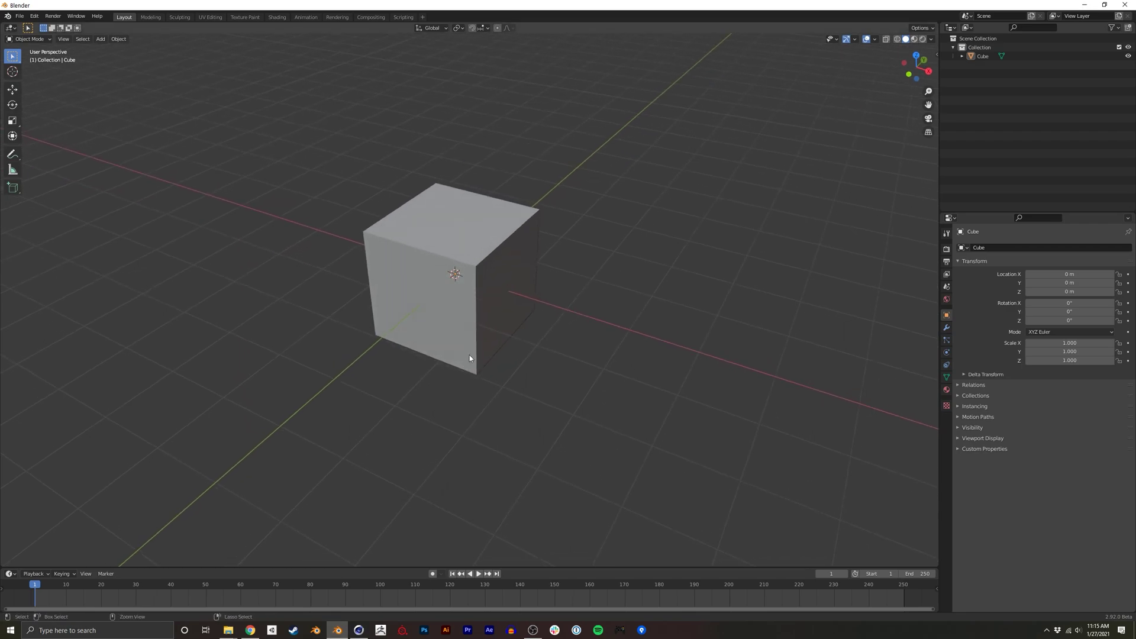
pyautogui.scroll(-8, 470, 355)
pyautogui.moveTo(431, 356); pyautogui.dragTo(460, 343, button='middle')
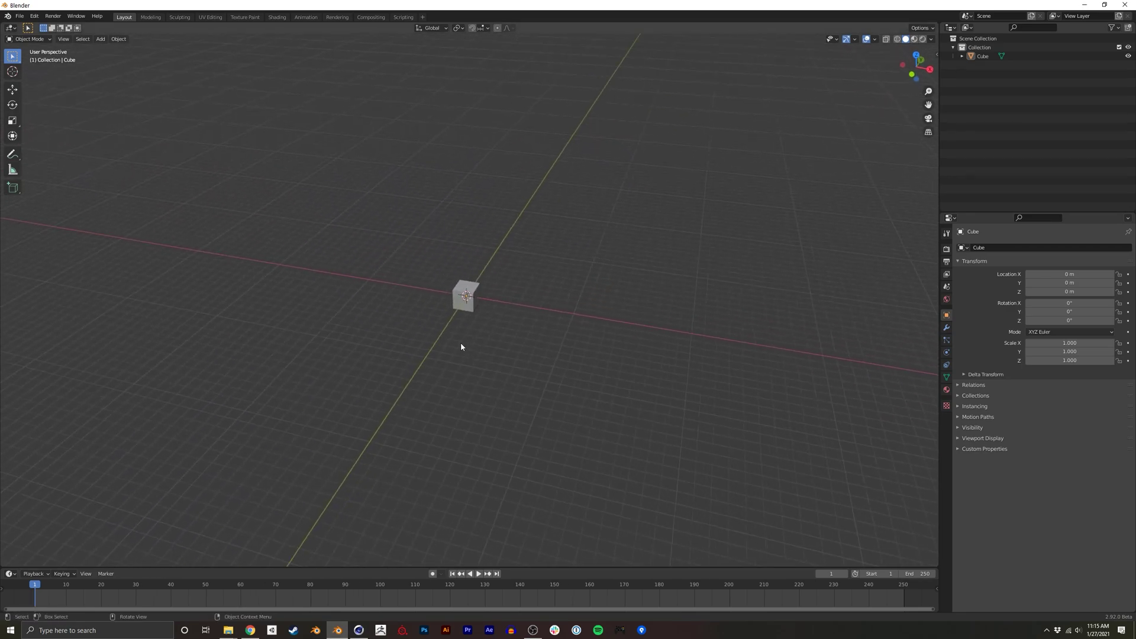
pyautogui.click(468, 309)
pyautogui.press('g')
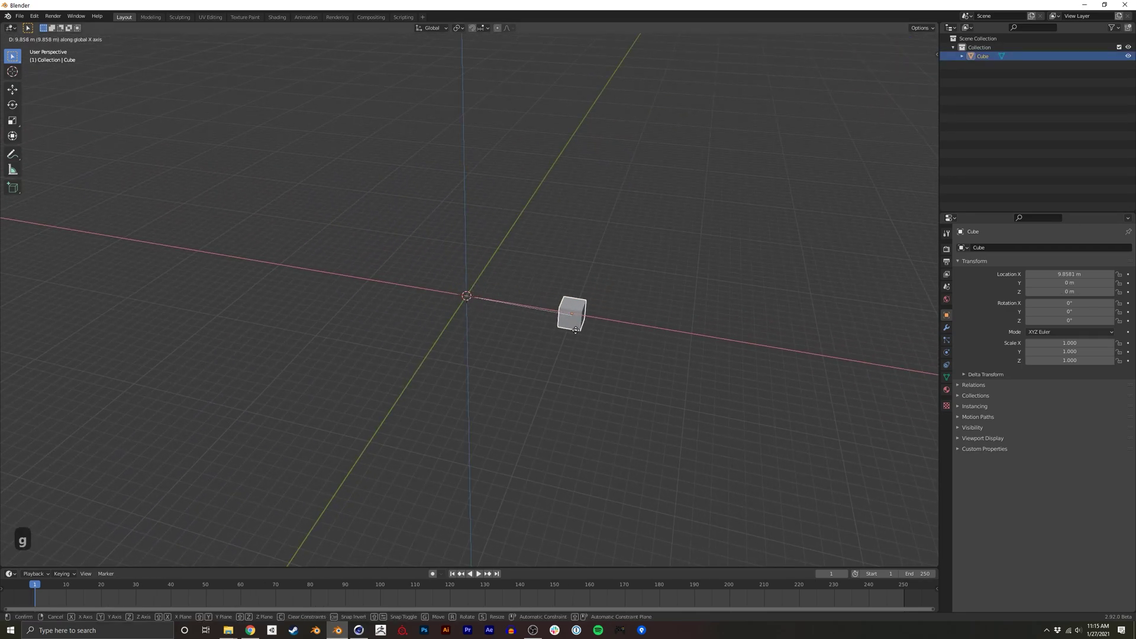
pyautogui.click(863, 383)
pyautogui.click(414, 299)
# - Add a grid mesh at the origin and scale it up in Edit Mode
pyautogui.hotkey('shift', 'a')
pyautogui.moveTo(415, 298)
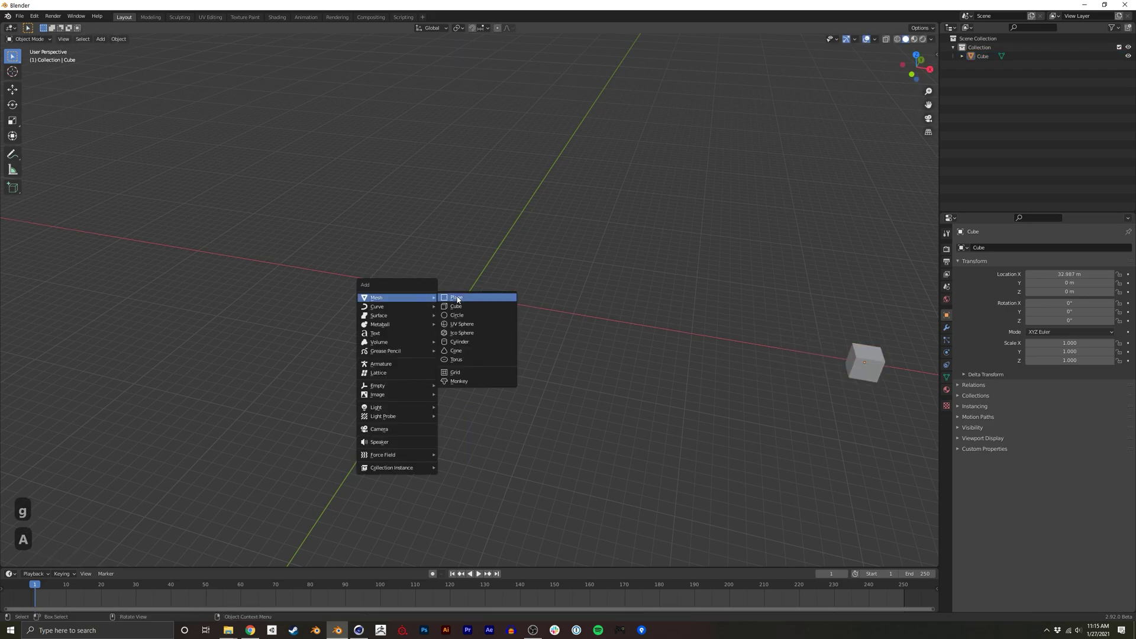
pyautogui.click(480, 372)
pyautogui.press('Tab')
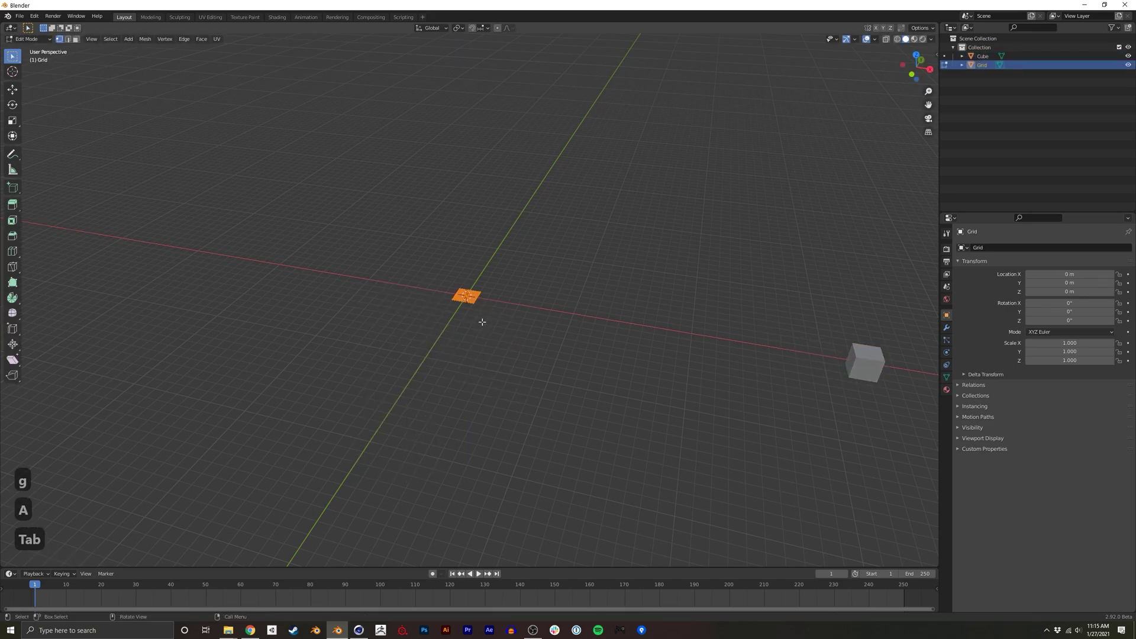
pyautogui.press('s')
pyautogui.click(710, 343)
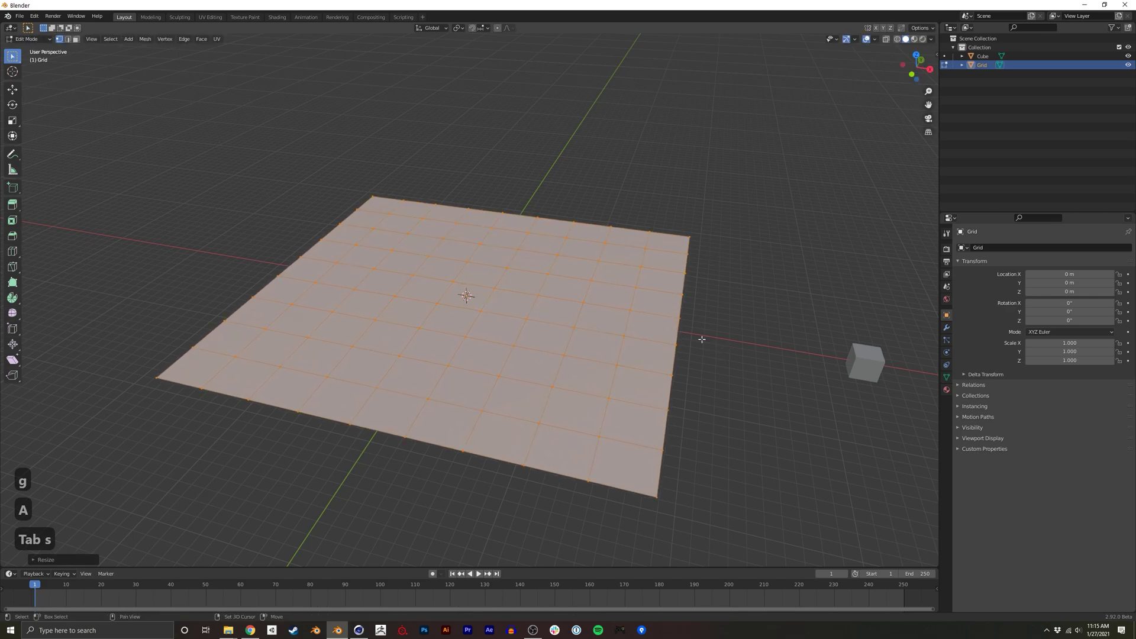
# - Return the grid to Object Mode and split the 3D view into two areas
pyautogui.moveTo(702, 337); pyautogui.dragTo(803, 324, button='middle')
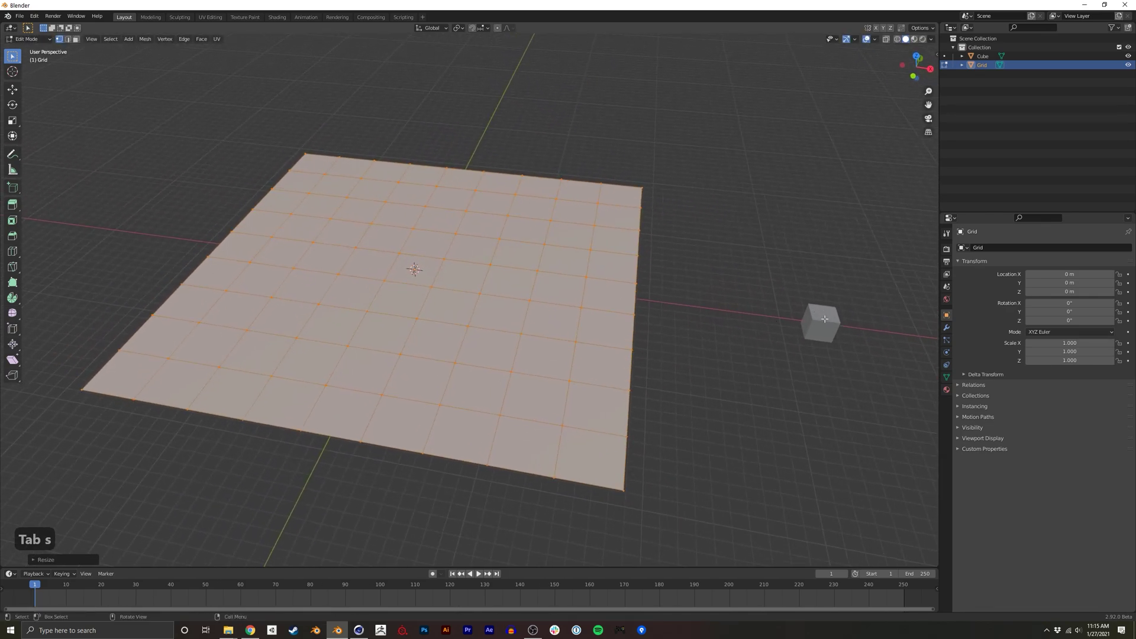
pyautogui.click(624, 306)
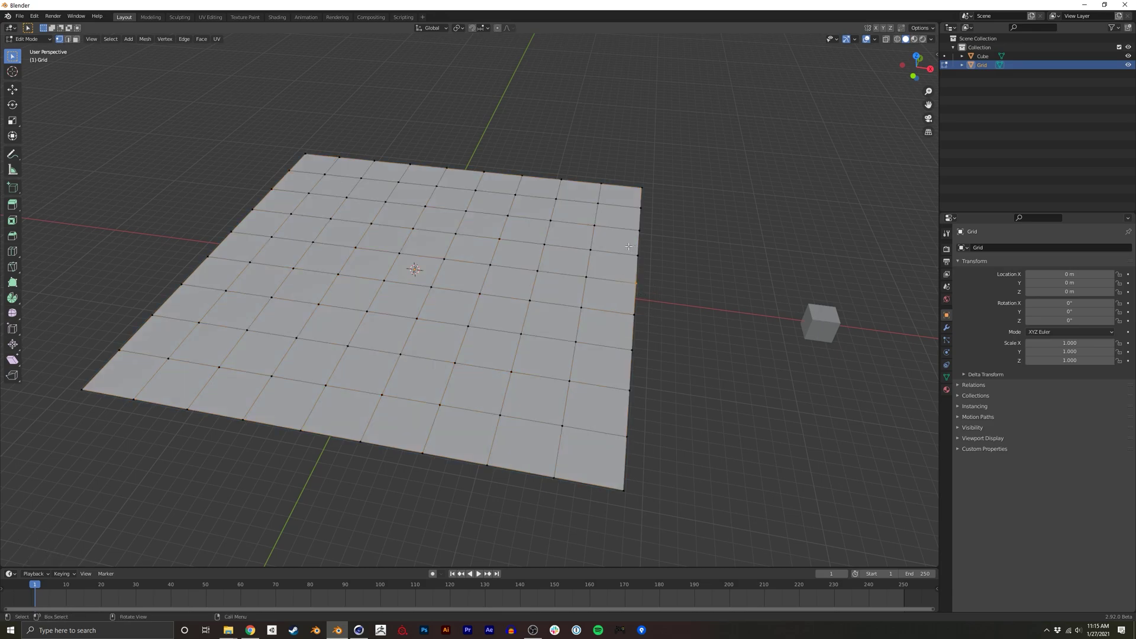
pyautogui.press('Tab')
pyautogui.moveTo(622, 274); pyautogui.dragTo(574, 311, button='middle')
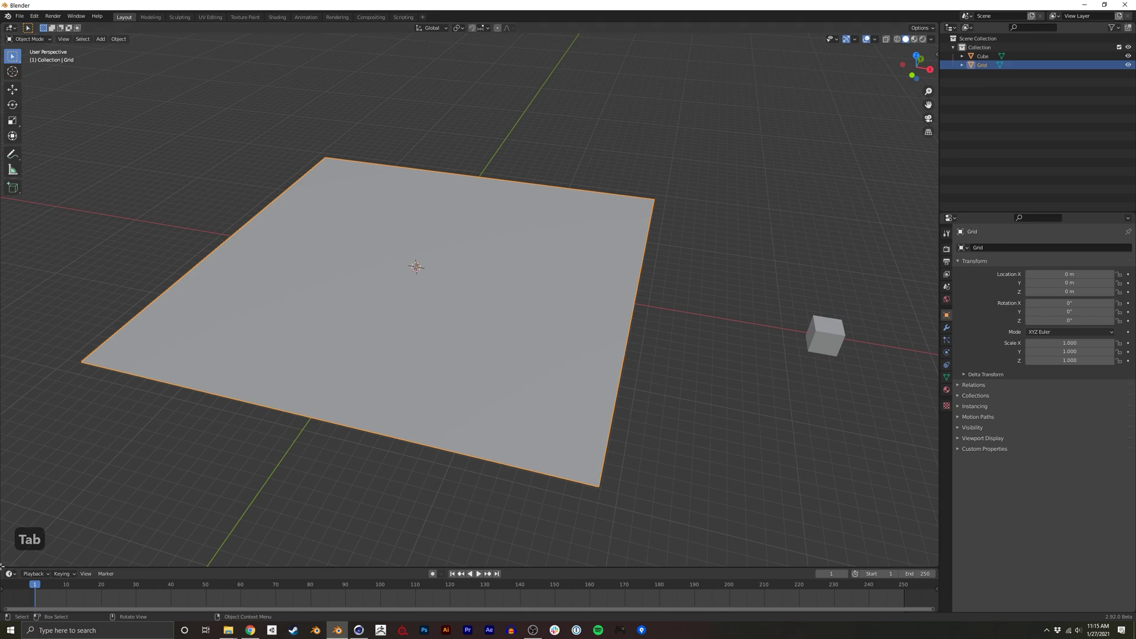
pyautogui.moveTo(3, 567); pyautogui.dragTo(13, 327)
# - Make the lower area a Geometry Node Editor and create a new node tree for the grid
pyautogui.click(28, 342)
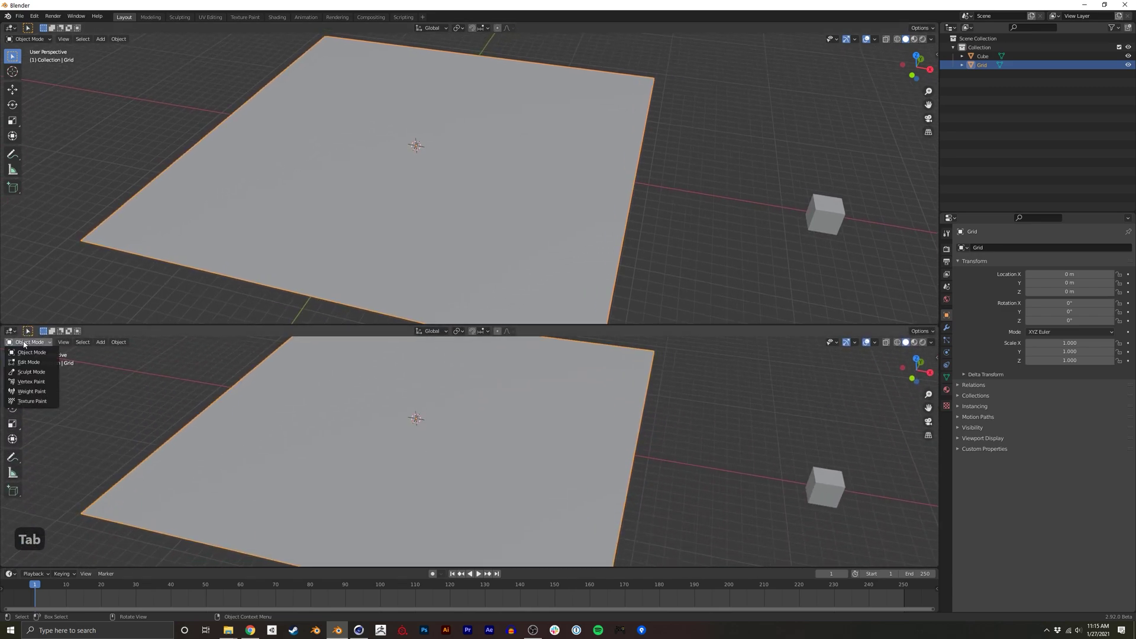
pyautogui.click(11, 331)
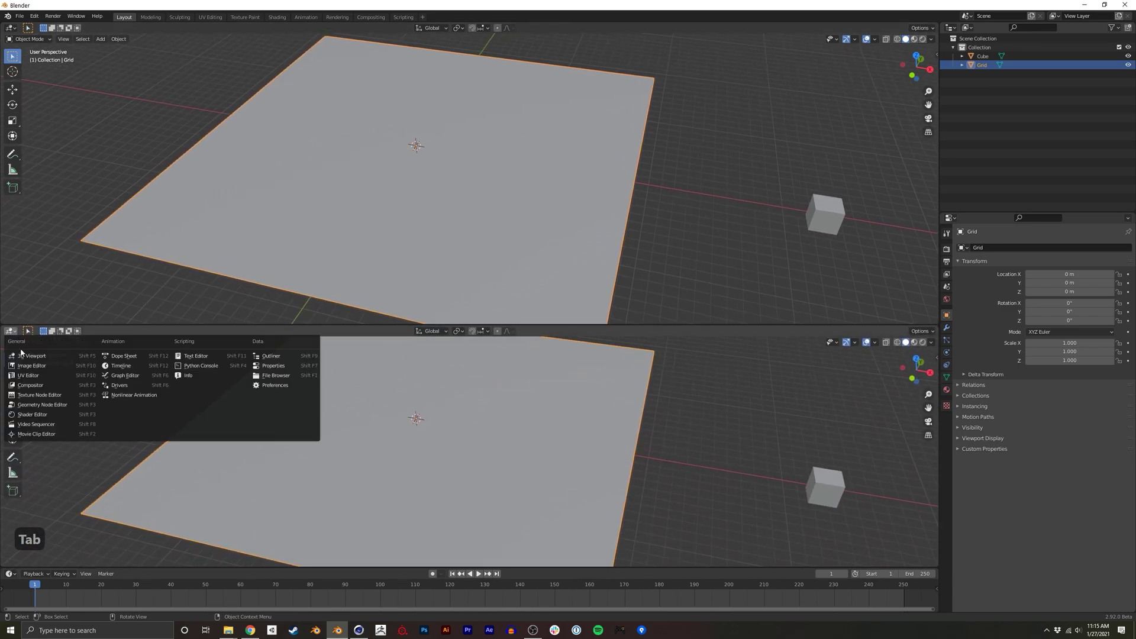
pyautogui.click(43, 404)
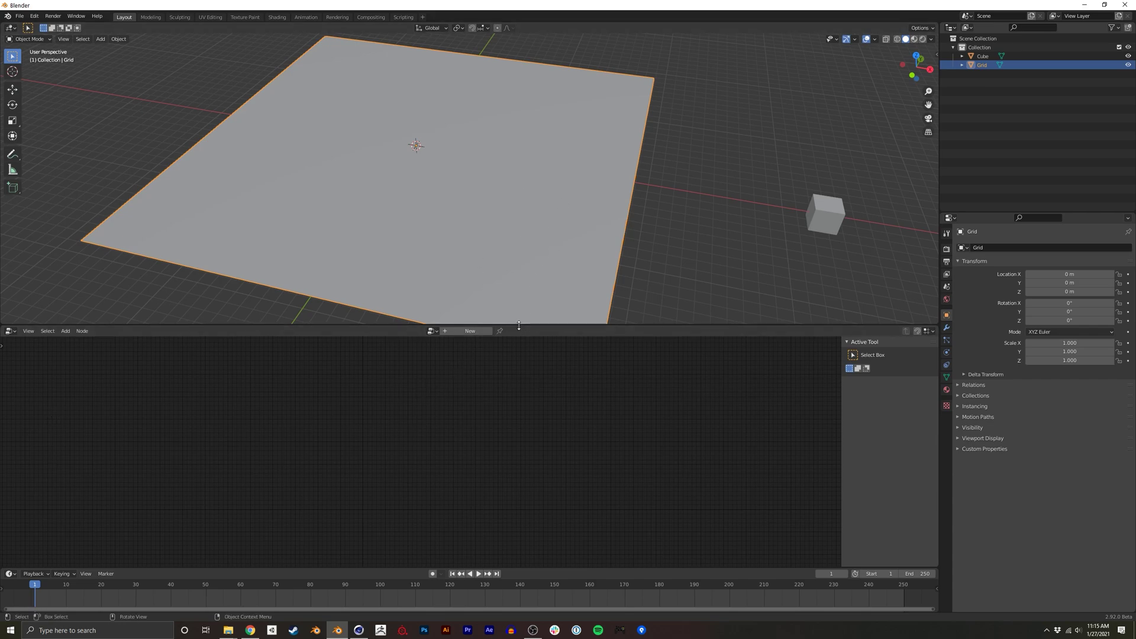
pyautogui.click(470, 332)
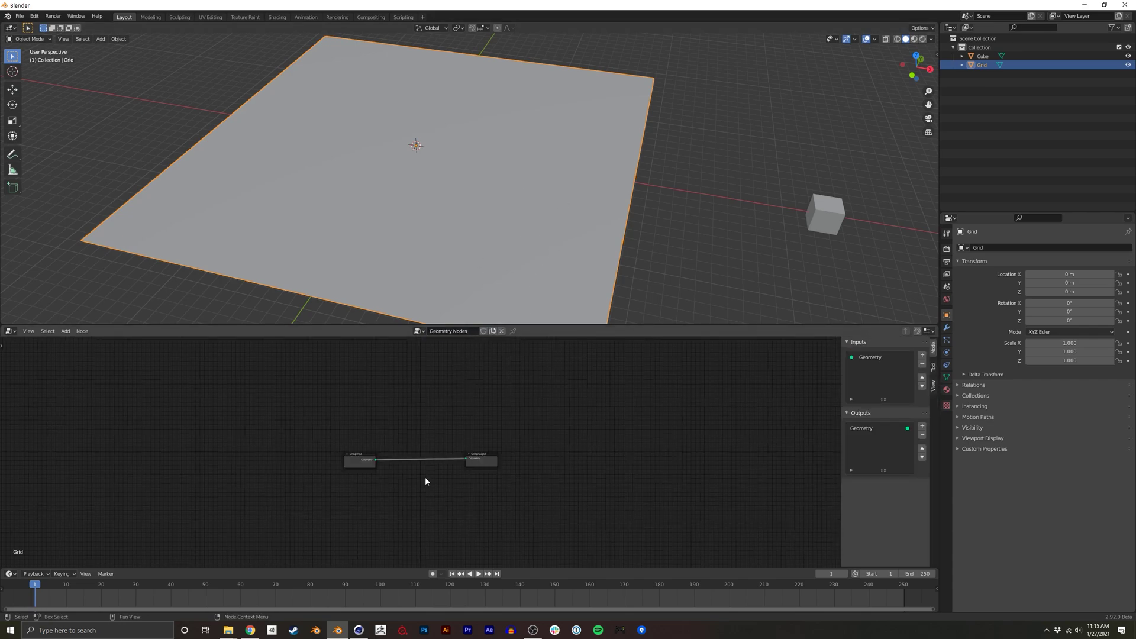
pyautogui.scroll(5, 426, 481)
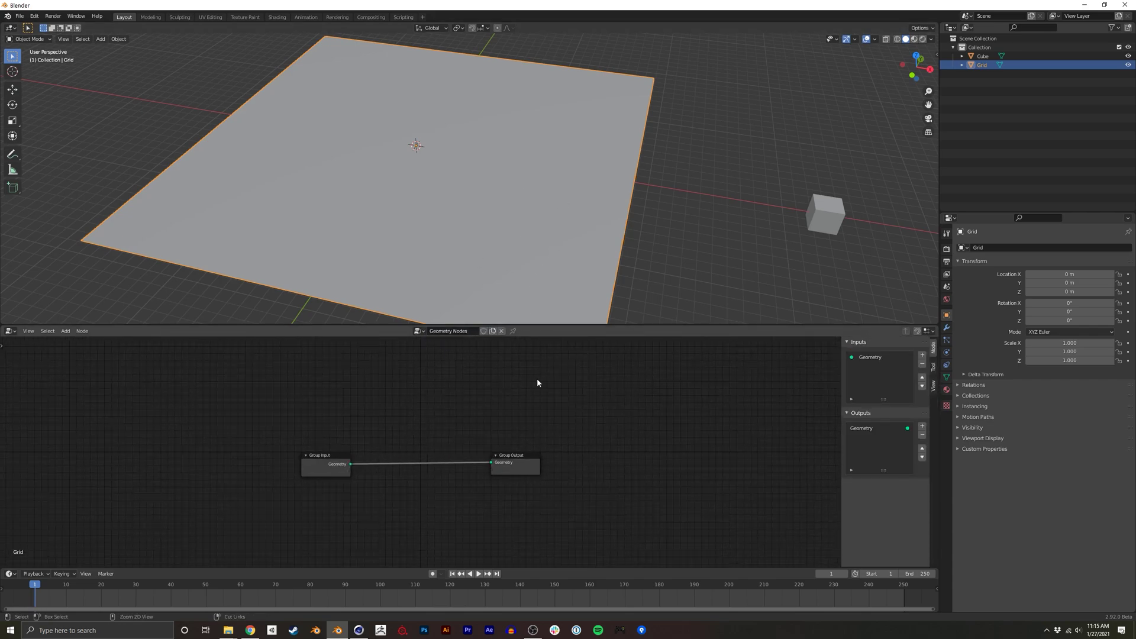
pyautogui.click(946, 328)
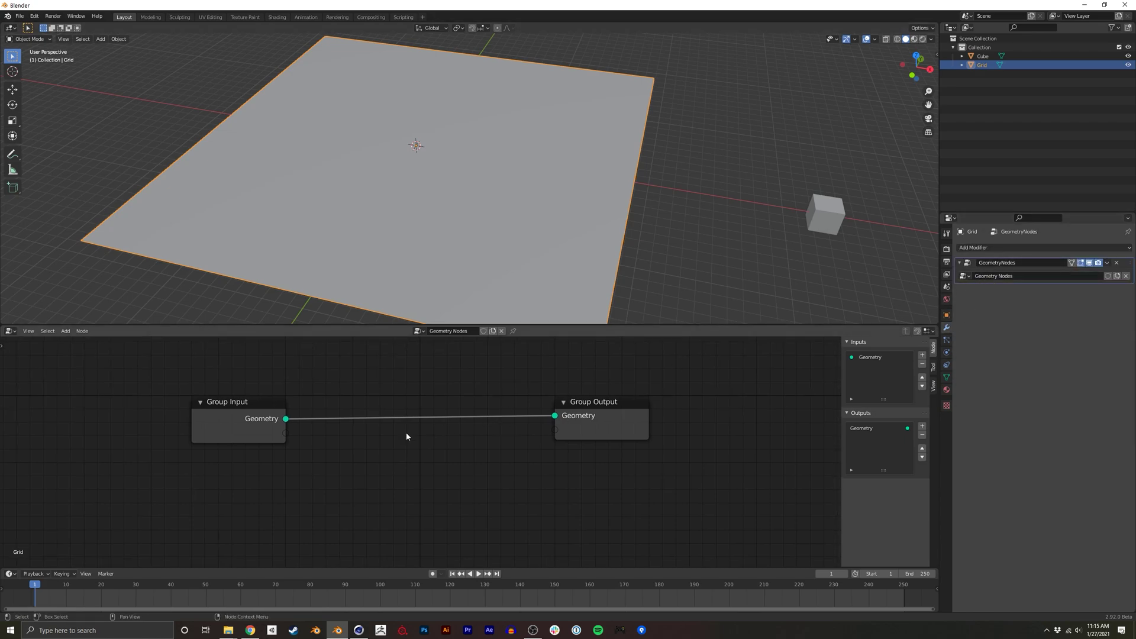
# - Insert a Point Instance node between input and output, instancing the Cube
pyautogui.hotkey('shift', 'a')
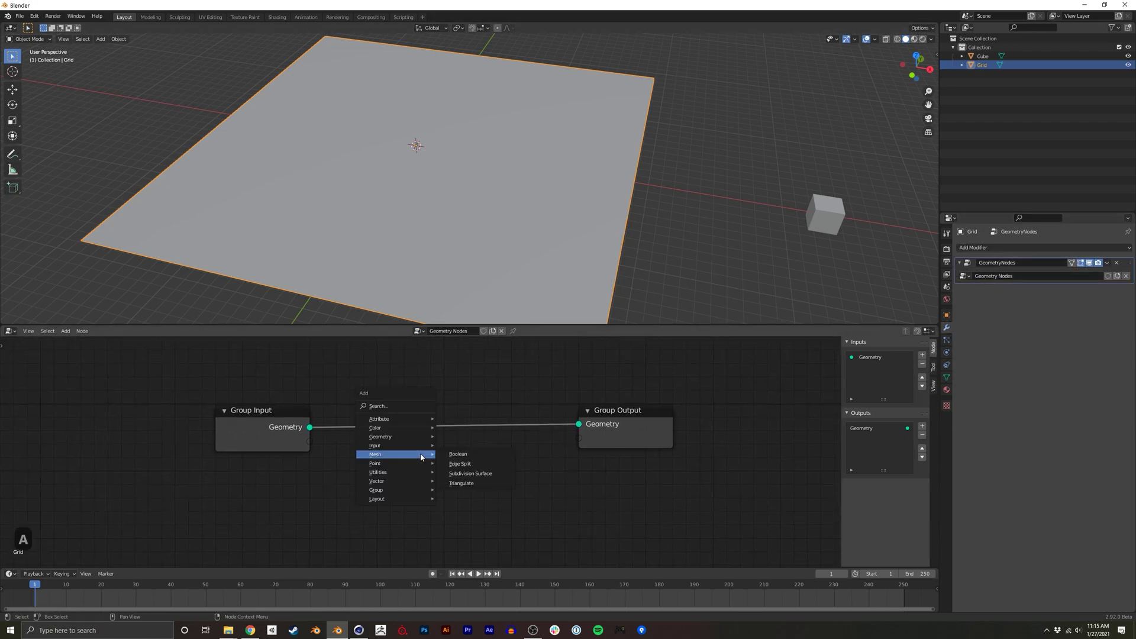
pyautogui.moveTo(417, 465)
pyautogui.click(464, 483)
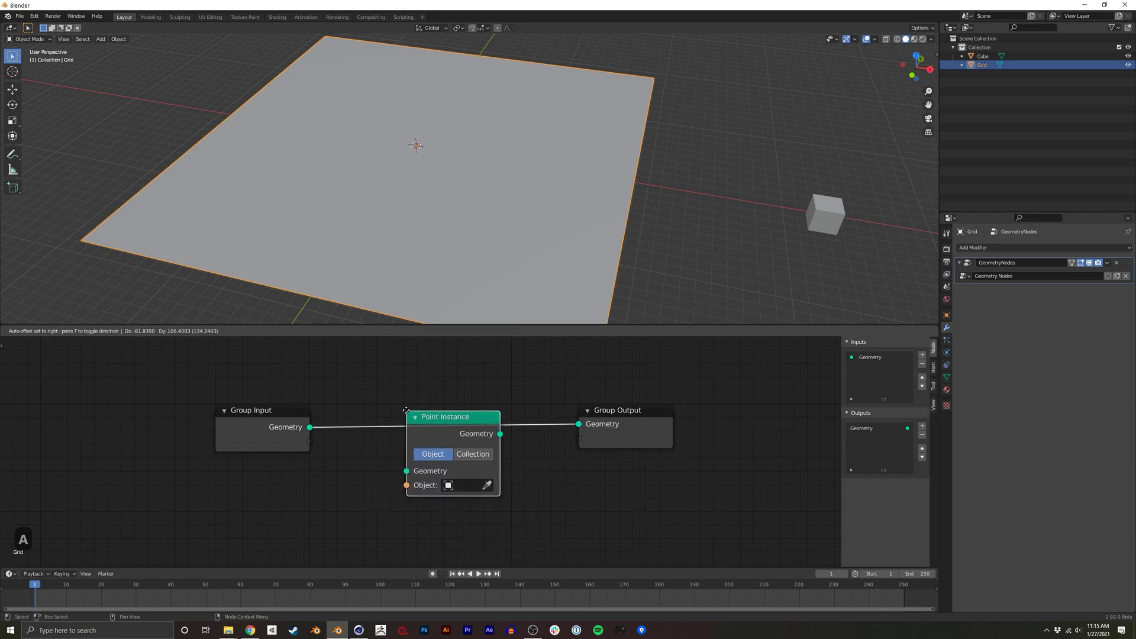
pyautogui.click(405, 409)
pyautogui.click(487, 481)
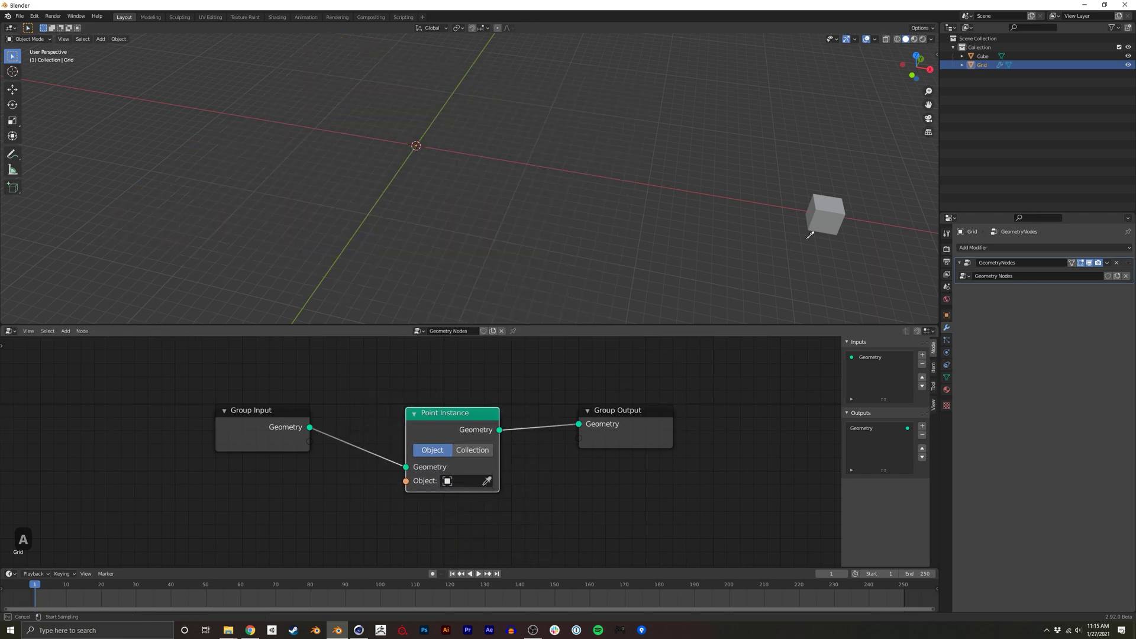
pyautogui.click(827, 220)
# - Rewire the tree so Point Instance feeds the Group Output
pyautogui.moveTo(705, 236); pyautogui.dragTo(616, 254, button='middle')
pyautogui.moveTo(408, 415); pyautogui.dragTo(472, 420, button='middle')
pyautogui.moveTo(369, 438); pyautogui.dragTo(648, 431)
pyautogui.moveTo(528, 432); pyautogui.dragTo(643, 428)
pyautogui.moveTo(614, 489); pyautogui.dragTo(513, 456, button='middle')
# - Insert a Join Geometry node before Group Output and feed the original grid into it
pyautogui.hotkey('shift', 'a')
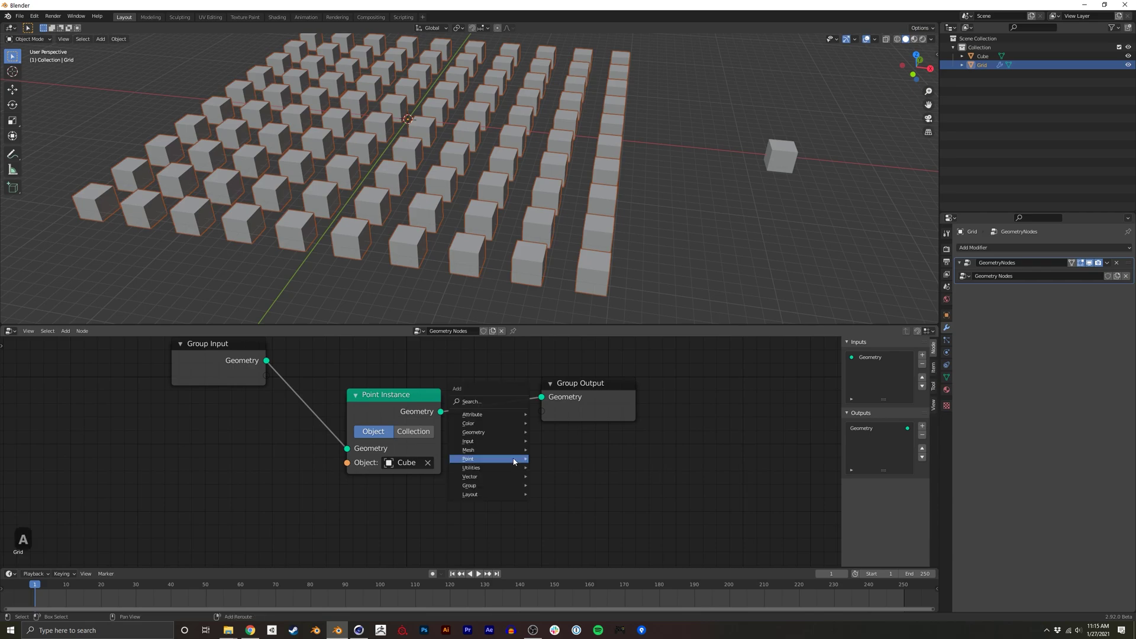
pyautogui.moveTo(512, 460)
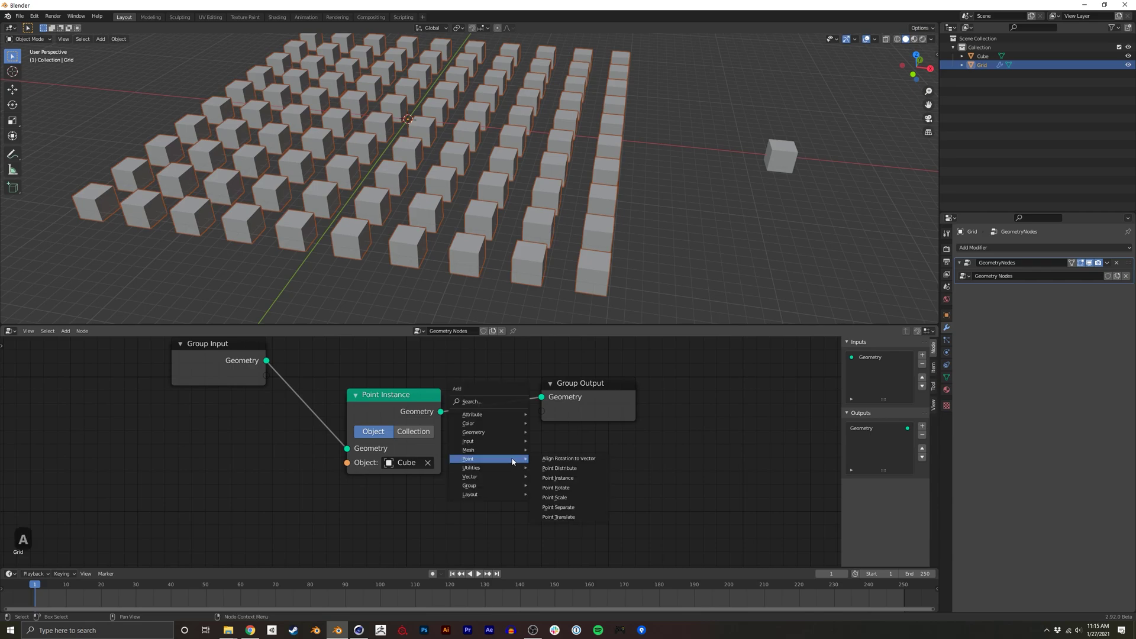
pyautogui.click(480, 402)
pyautogui.write('joi')
pyautogui.press('Return')
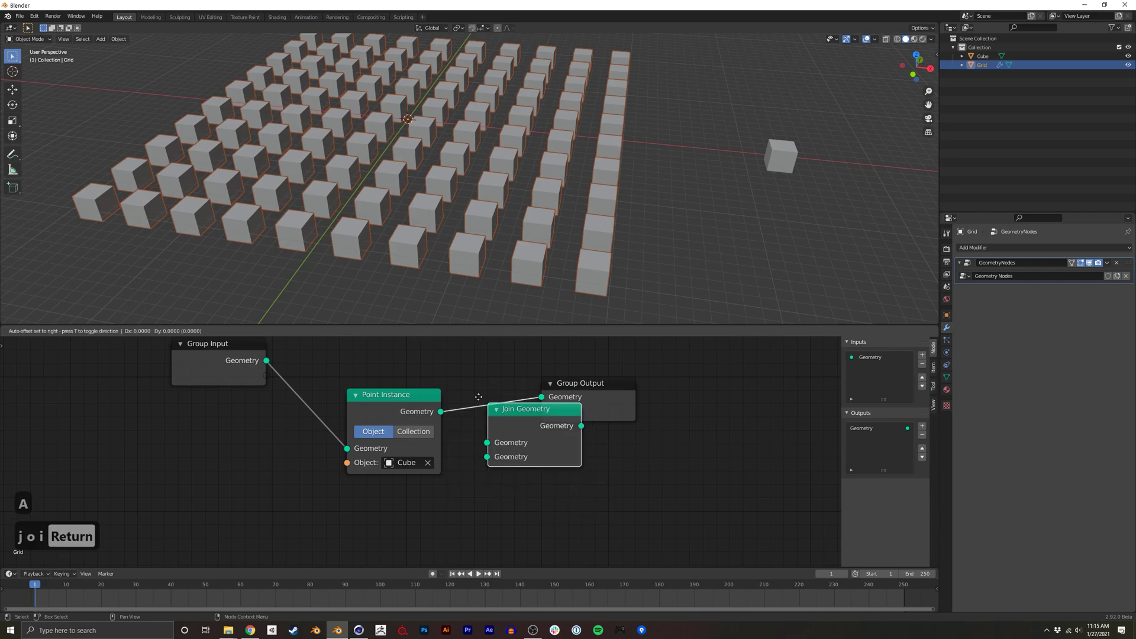
pyautogui.press('Return')
pyautogui.moveTo(267, 360); pyautogui.dragTo(294, 373)
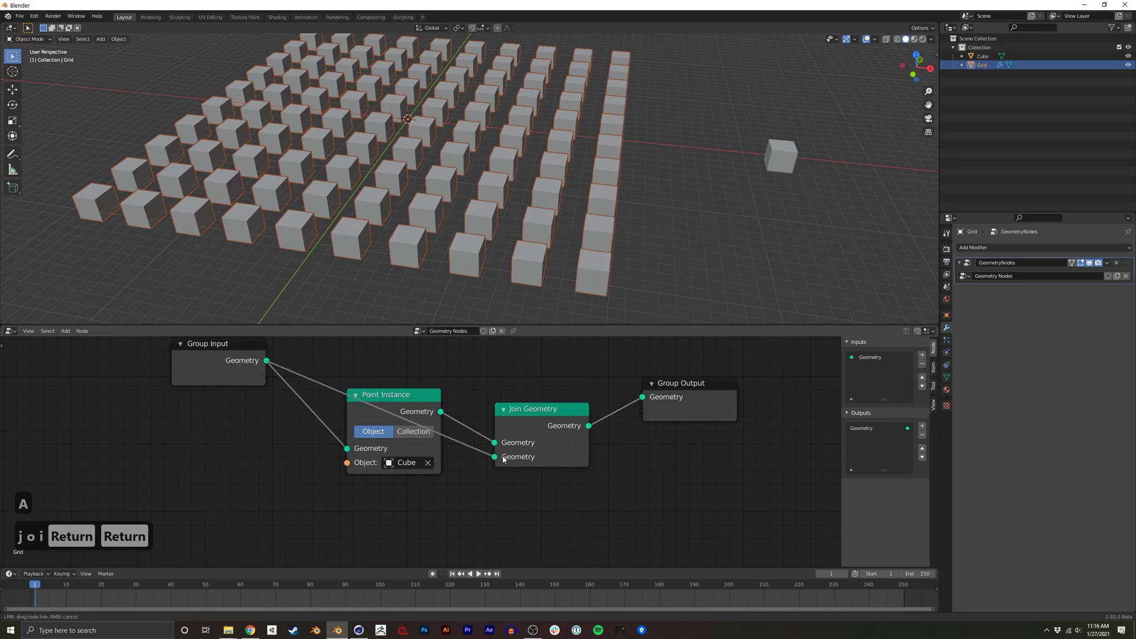
pyautogui.moveTo(503, 458); pyautogui.dragTo(495, 457)
pyautogui.moveTo(450, 228); pyautogui.dragTo(480, 253, button='middle')
# - Reposition the Point Instance node and view the cubes on the plane from above
pyautogui.moveTo(417, 404); pyautogui.dragTo(420, 445)
pyautogui.moveTo(450, 414); pyautogui.dragTo(453, 429, button='middle')
pyautogui.moveTo(482, 210); pyautogui.dragTo(479, 290, button='middle')
pyautogui.moveTo(398, 450); pyautogui.dragTo(410, 415)
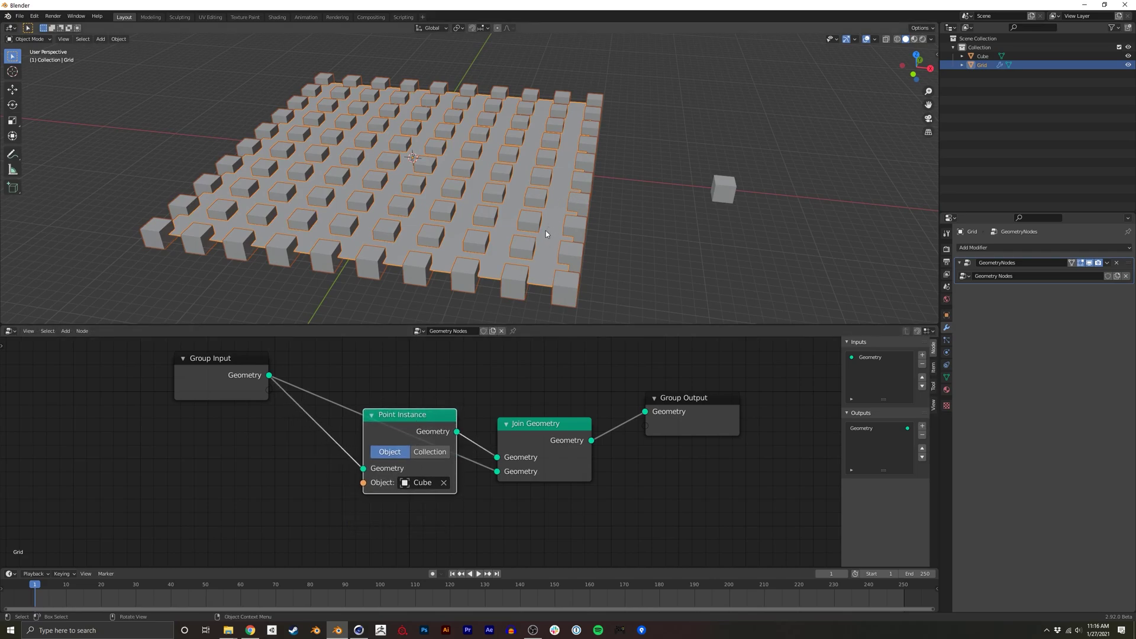
pyautogui.moveTo(545, 231); pyautogui.dragTo(503, 247, button='middle')
pyautogui.moveTo(421, 421); pyautogui.dragTo(443, 451)
# - Delete the Join Geometry node and link Group Input directly to Group Output
pyautogui.click(541, 440)
pyautogui.press('x')
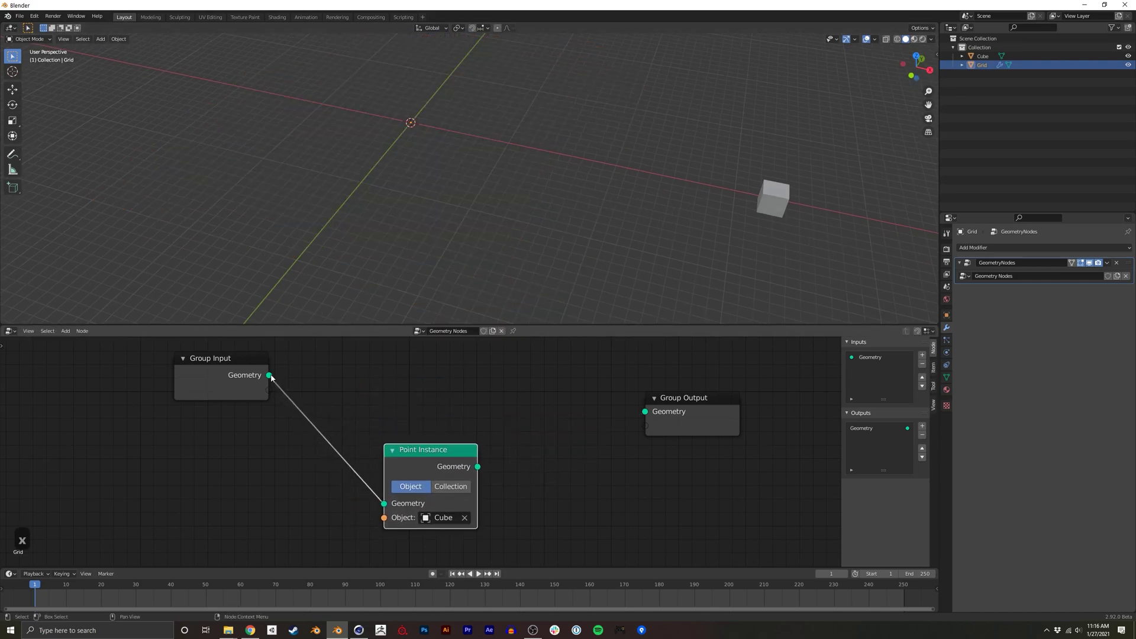
pyautogui.moveTo(269, 375); pyautogui.dragTo(645, 412)
pyautogui.moveTo(568, 288); pyautogui.dragTo(575, 243, button='middle')
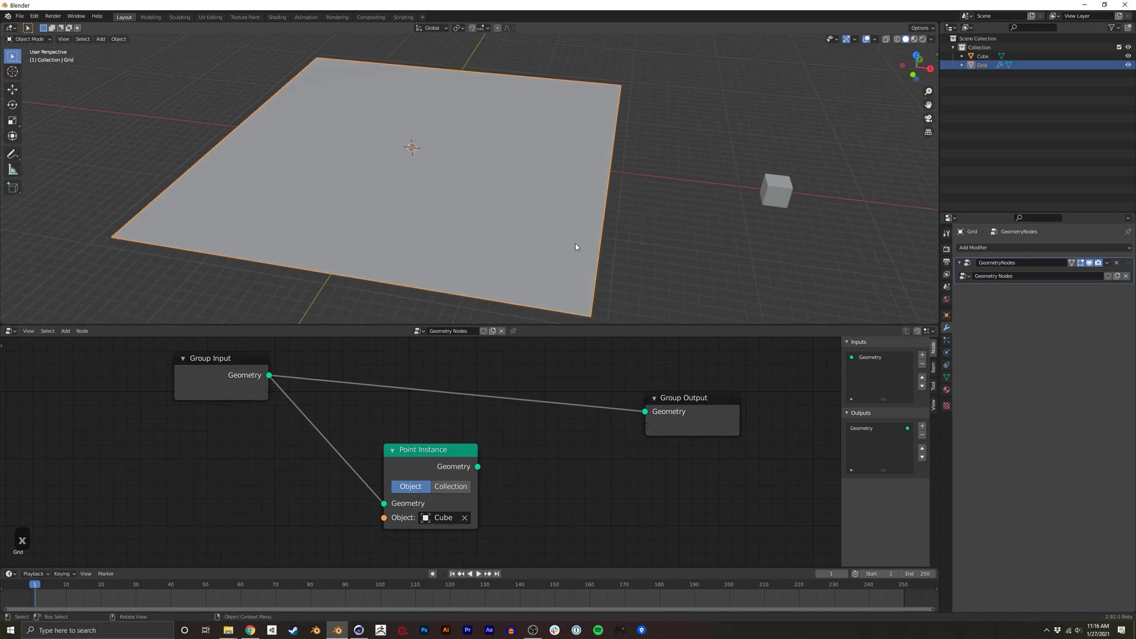
# - Add a sphere Empty and place it about 22.4 m along X beside the grid
pyautogui.click(661, 236)
pyautogui.hotkey('shift', 'a')
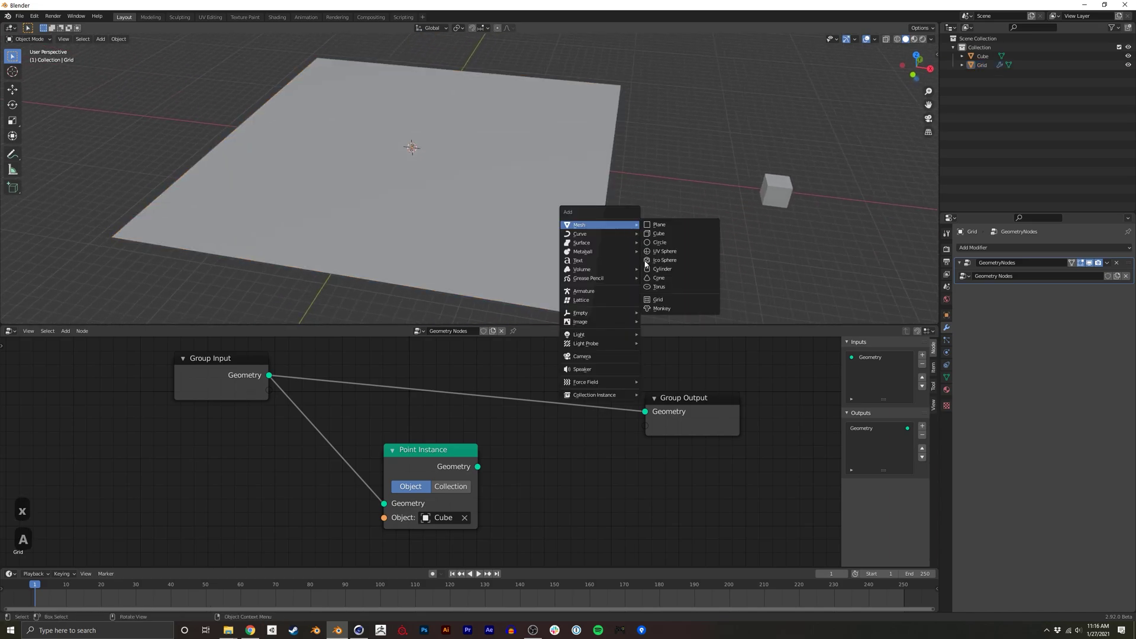
pyautogui.moveTo(598, 313)
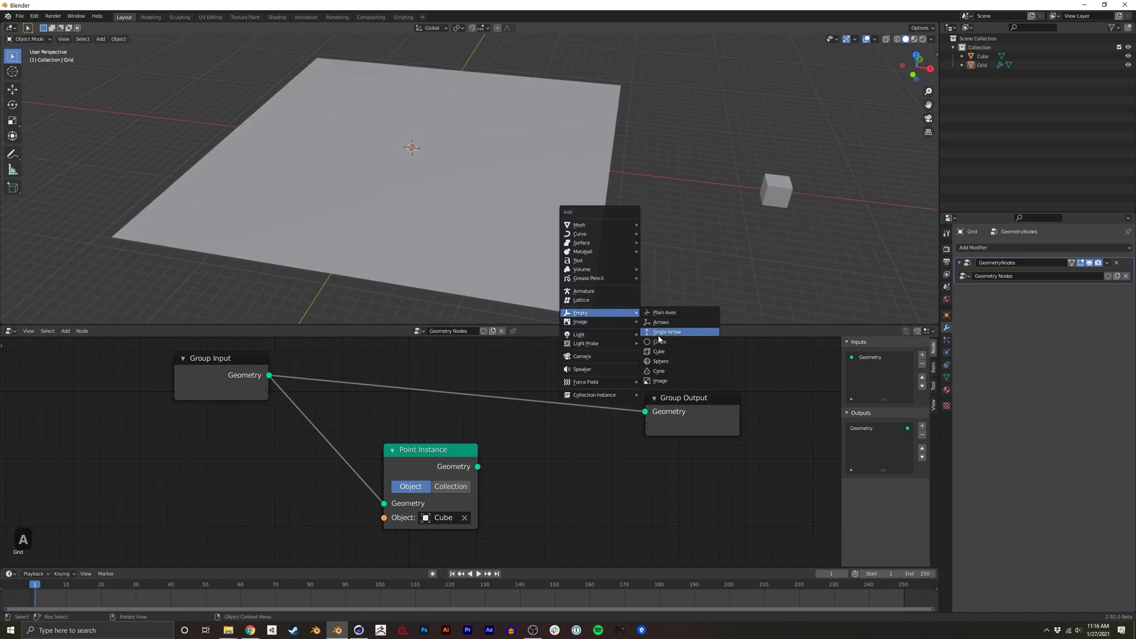
pyautogui.click(663, 363)
pyautogui.press('g')
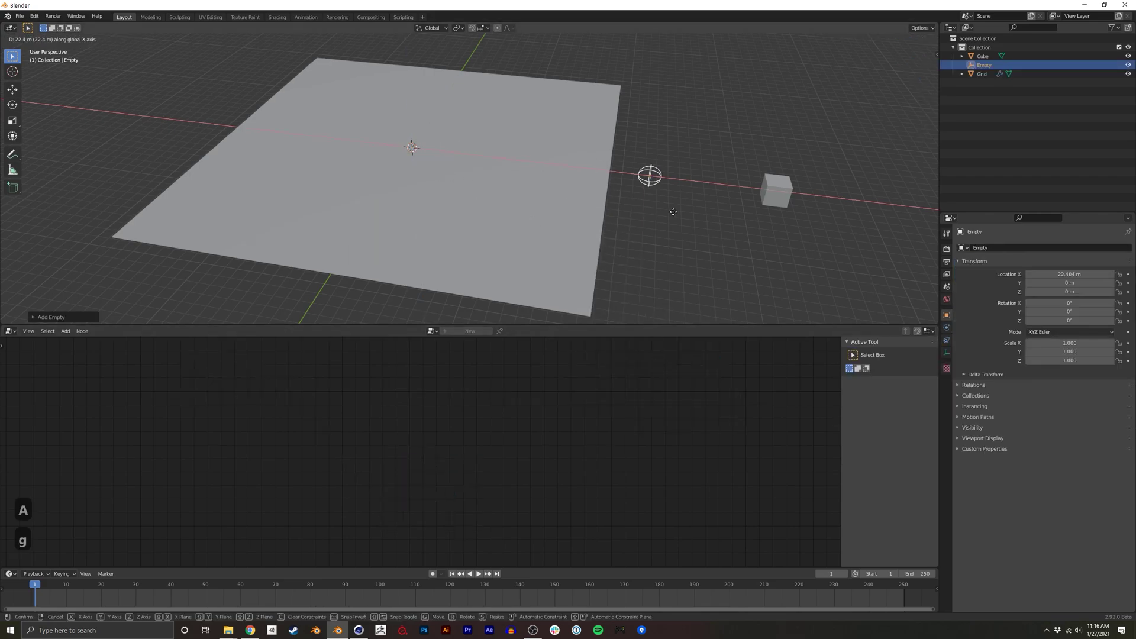
pyautogui.click(650, 212)
pyautogui.moveTo(649, 212); pyautogui.dragTo(535, 224, button='middle')
# - Select the grid, enter Edit Mode and select all its vertices
pyautogui.click(504, 227)
pyautogui.press('Tab')
pyautogui.press('a')
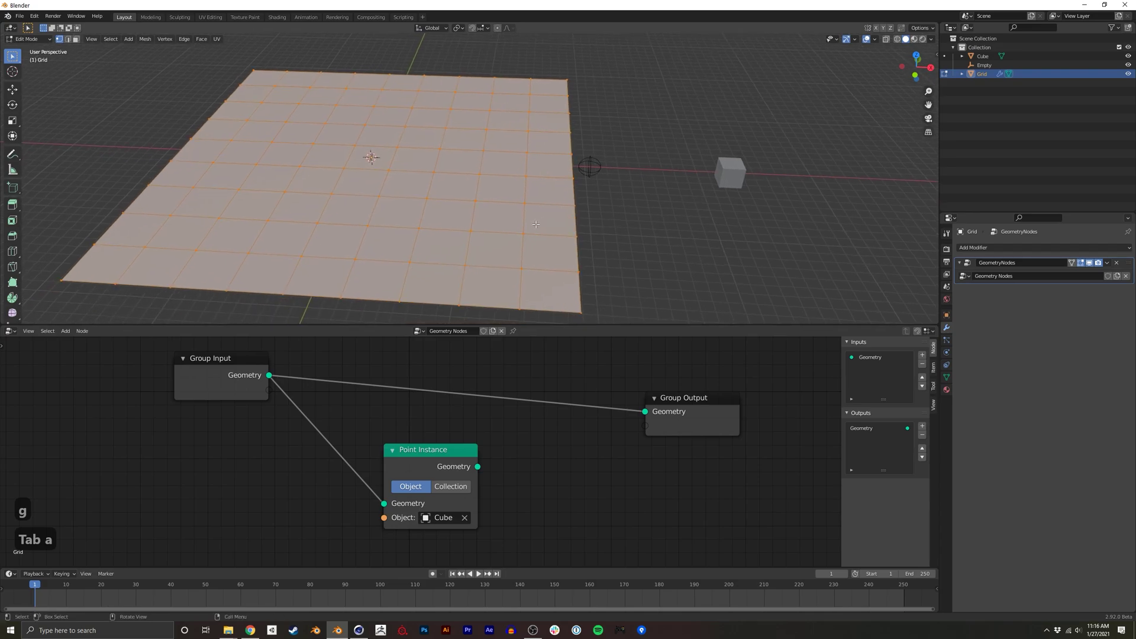
pyautogui.moveTo(692, 250); pyautogui.dragTo(524, 244, button='middle')
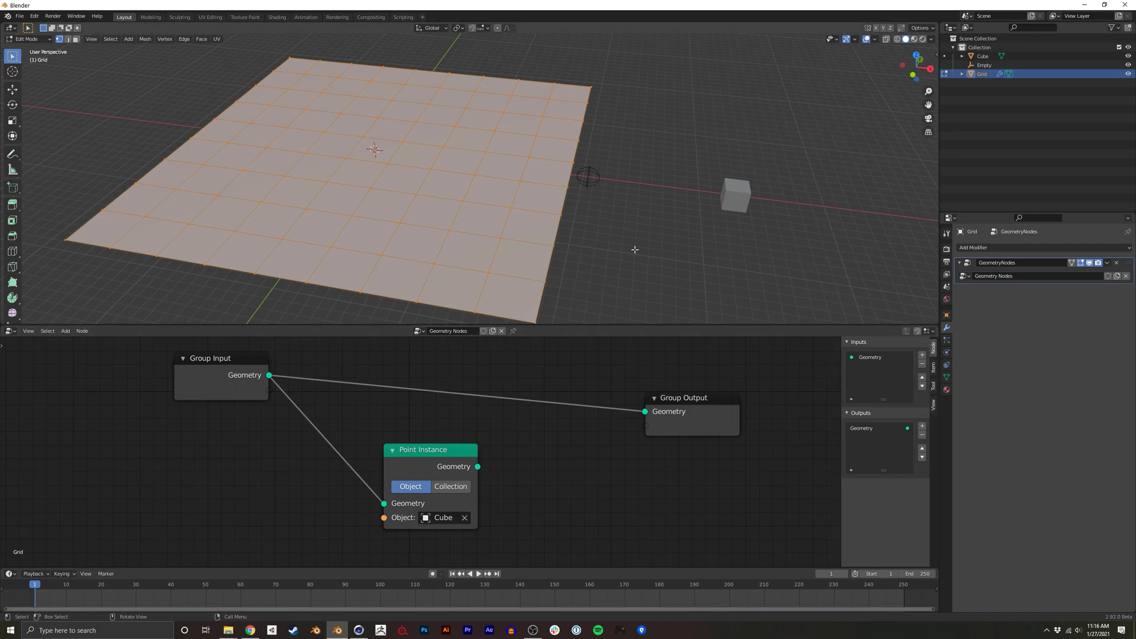
# - Add a Vertex Weight Proximity modifier above GeometryNodes, targeting the Empty
pyautogui.click(1004, 247)
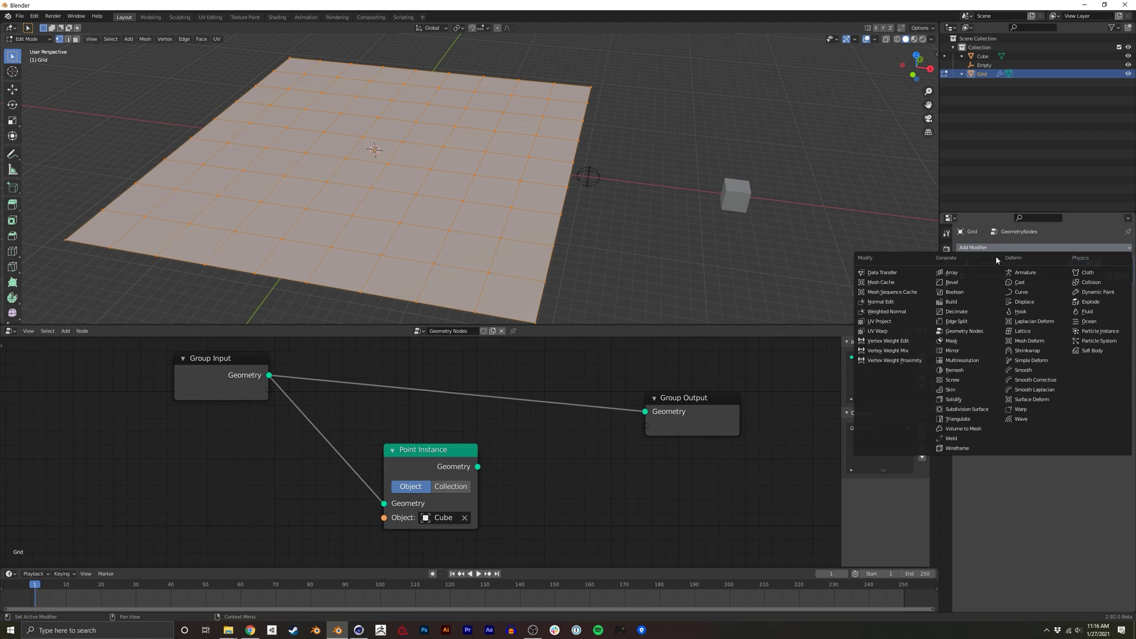
pyautogui.click(901, 360)
pyautogui.moveTo(1126, 292); pyautogui.dragTo(1085, 279)
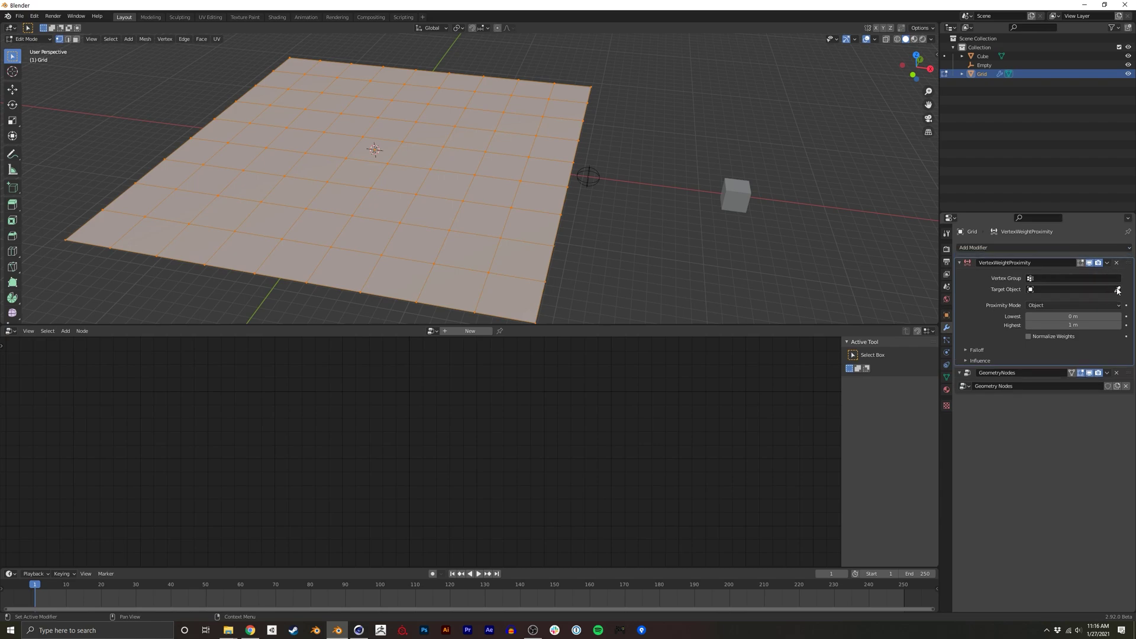
pyautogui.click(1118, 290)
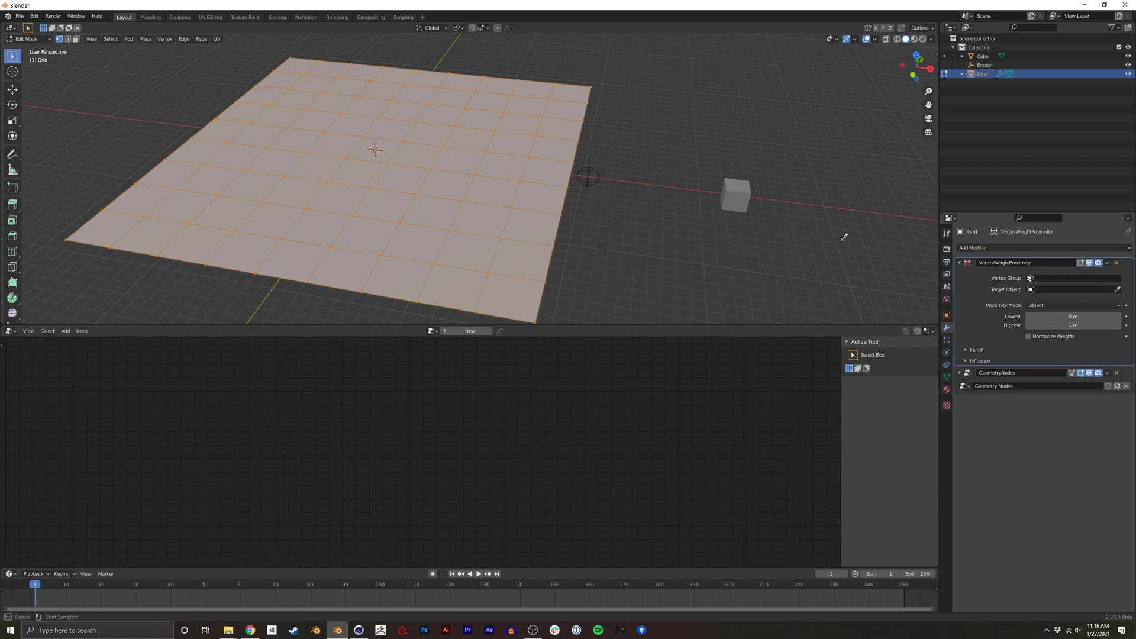
pyautogui.click(593, 178)
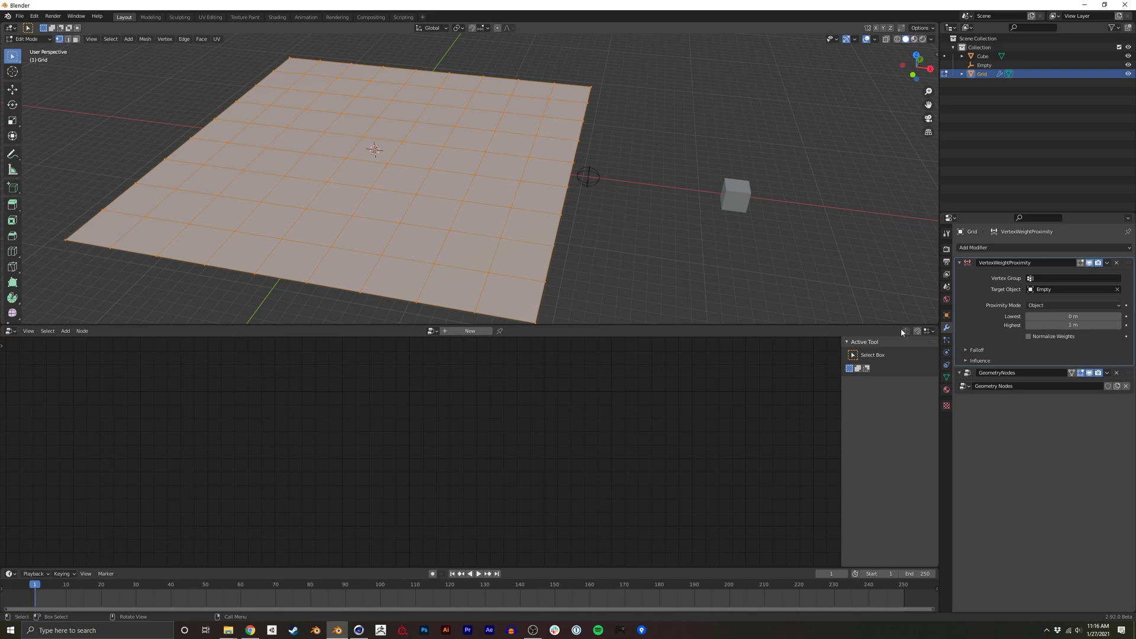
# - Give the Grid a new vertex group holding its vertices, named 'All'
pyautogui.click(946, 378)
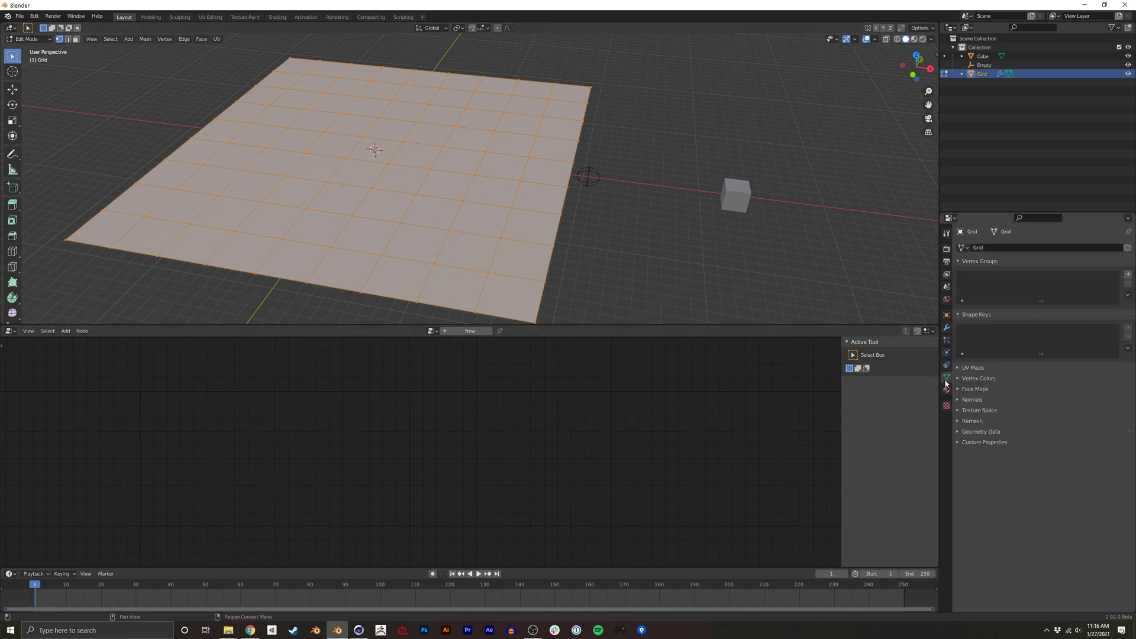
pyautogui.click(1128, 275)
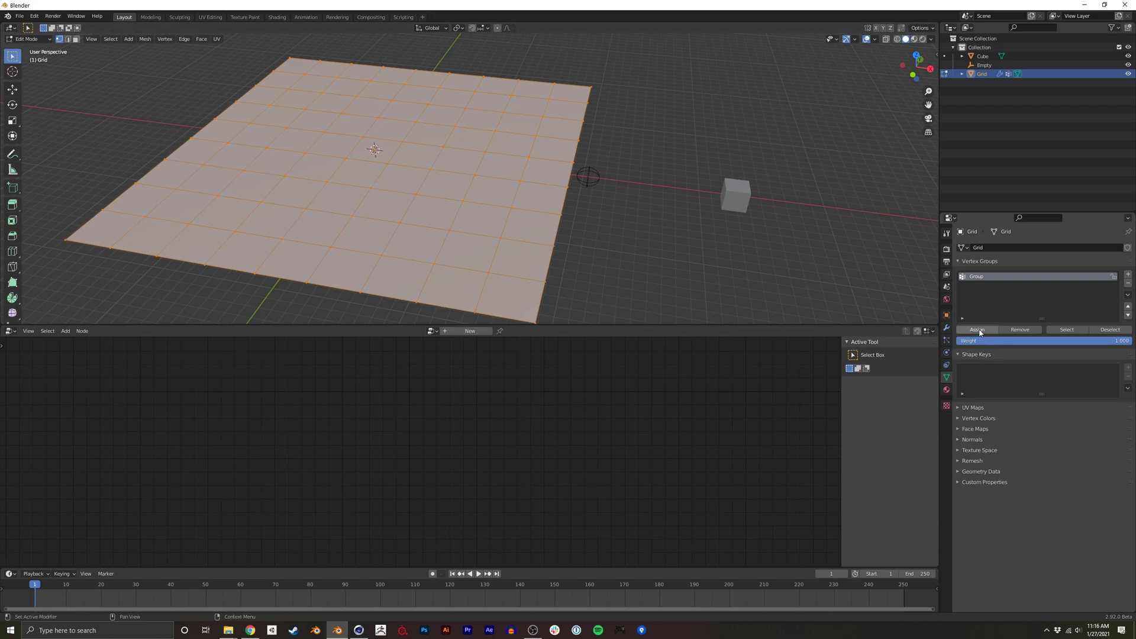
pyautogui.press('Tab')
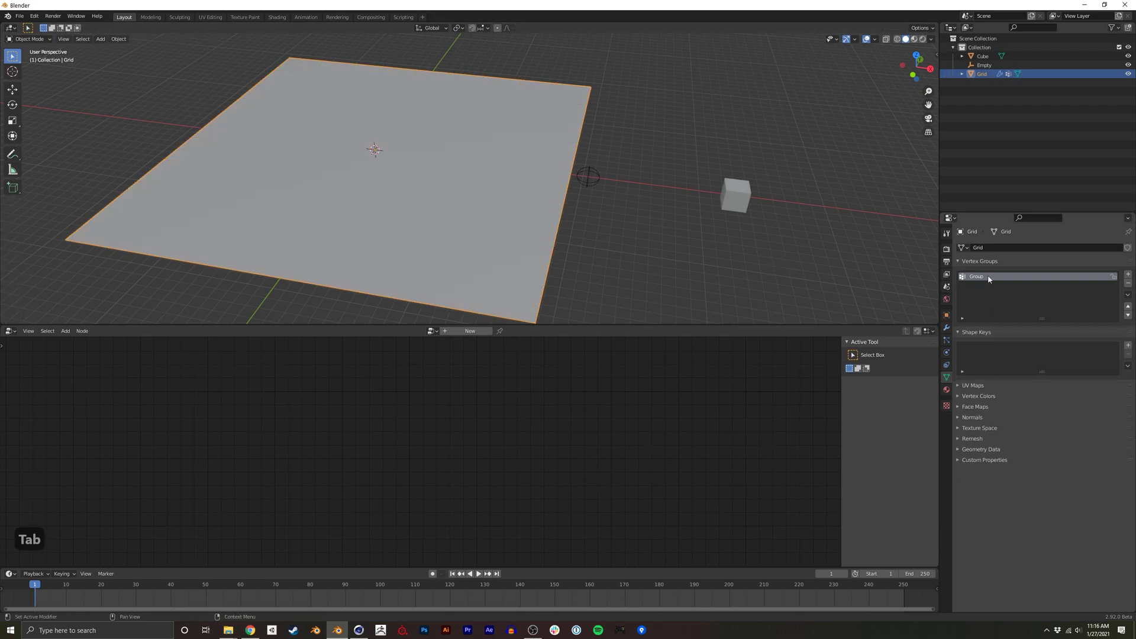
pyautogui.write('All')
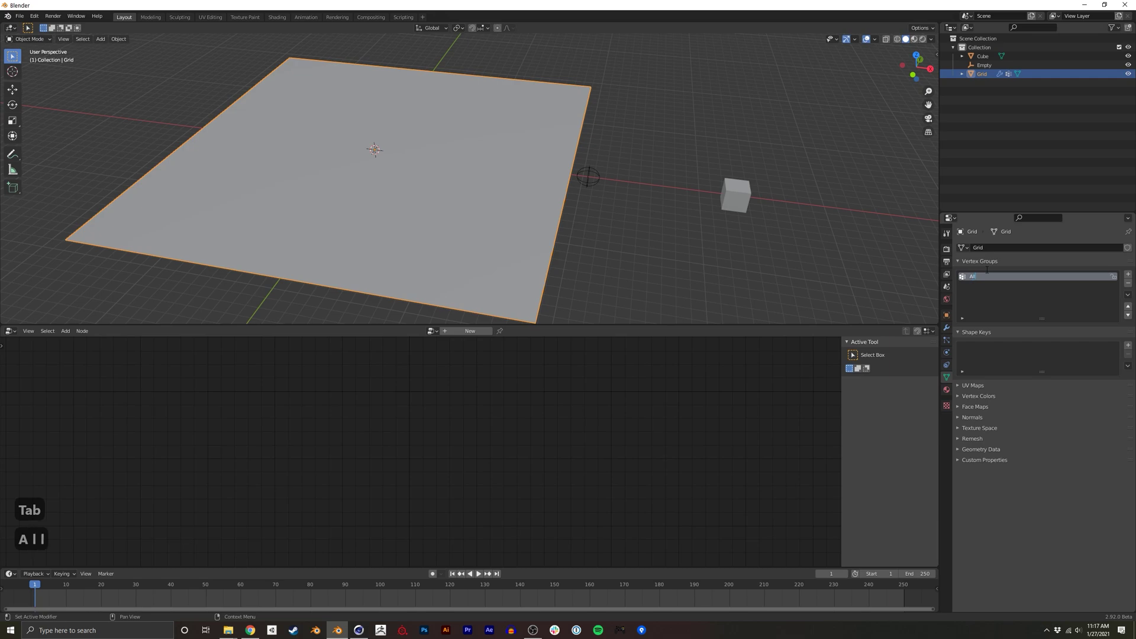
pyautogui.press('Return')
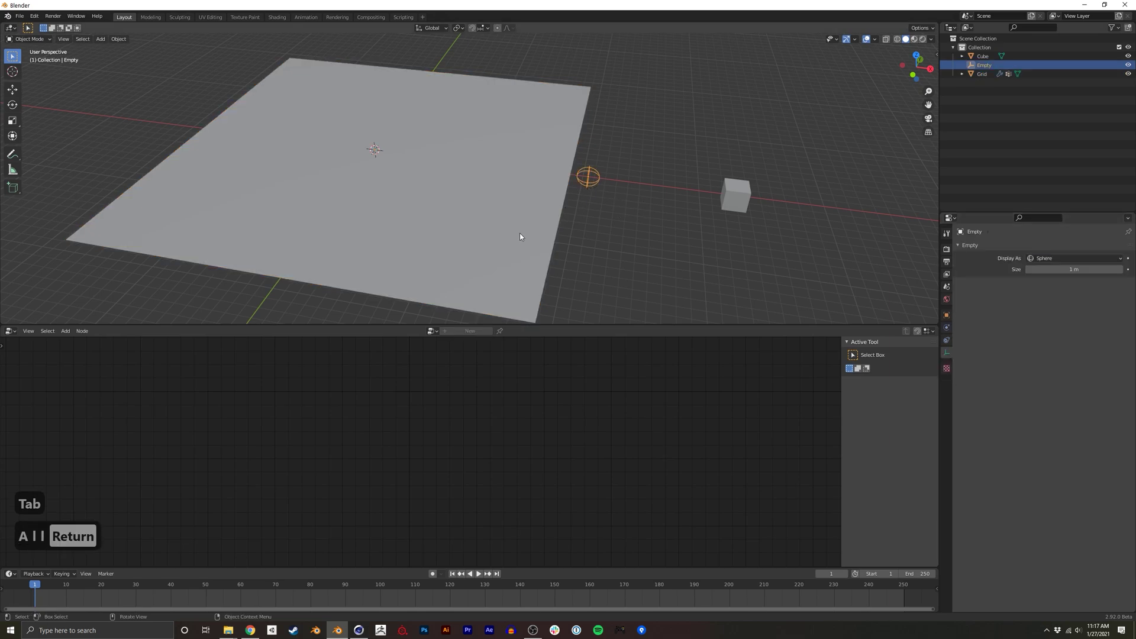
pyautogui.click(946, 328)
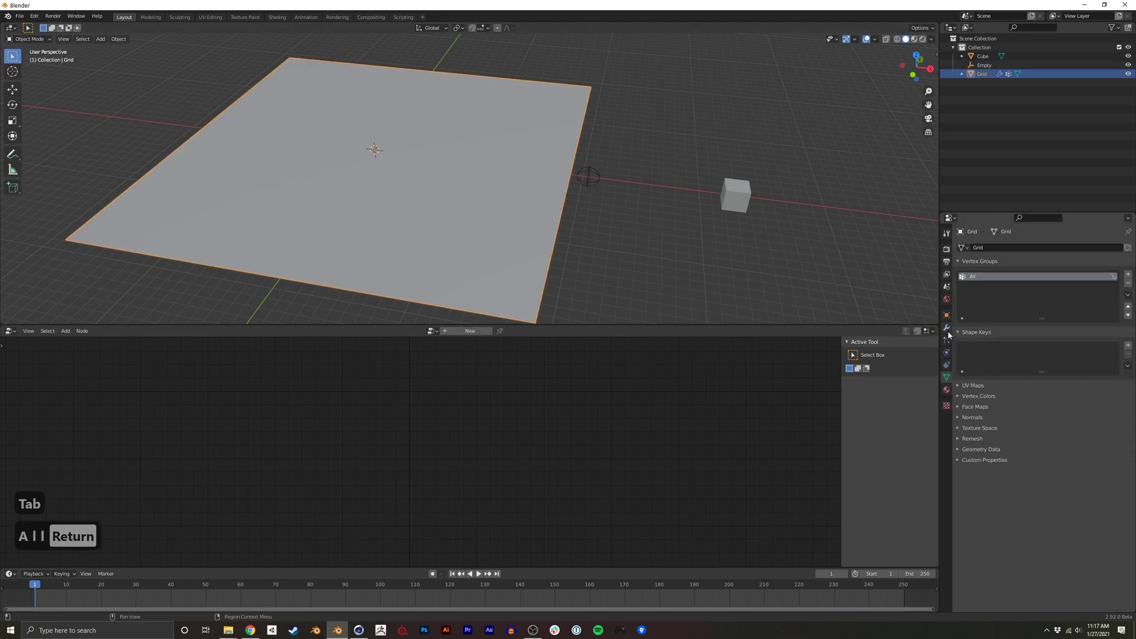
# - Move the Empty onto the grid surface and put the Grid in Weight Paint mode
pyautogui.click(587, 180)
pyautogui.press('g')
pyautogui.click(533, 173)
pyautogui.click(518, 231)
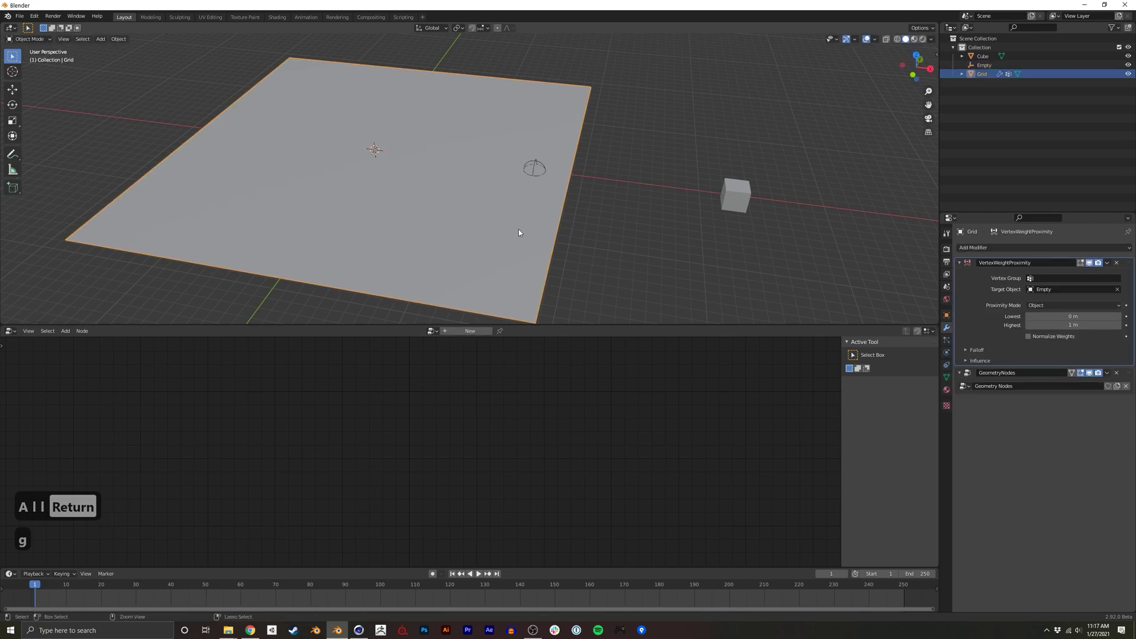
pyautogui.hotkey('ctrl', 'Tab')
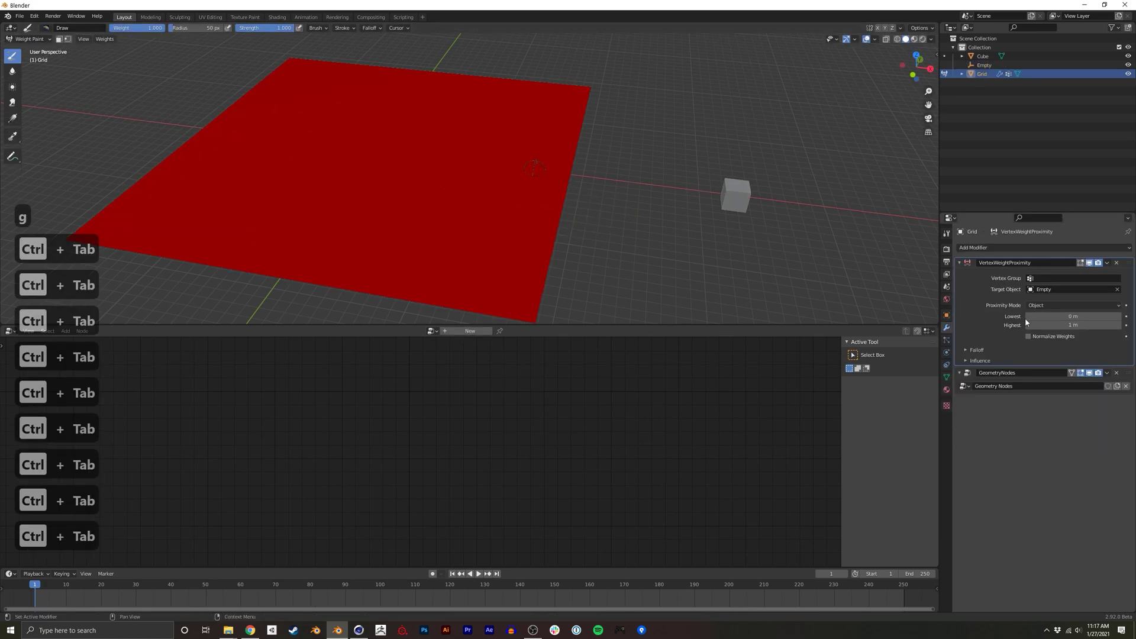
# - Set the proximity modifier to group All, Geometry mode, Highest about 19 m, then return to Object Mode
pyautogui.click(1053, 278)
pyautogui.click(1054, 292)
pyautogui.click(1056, 306)
pyautogui.click(1047, 326)
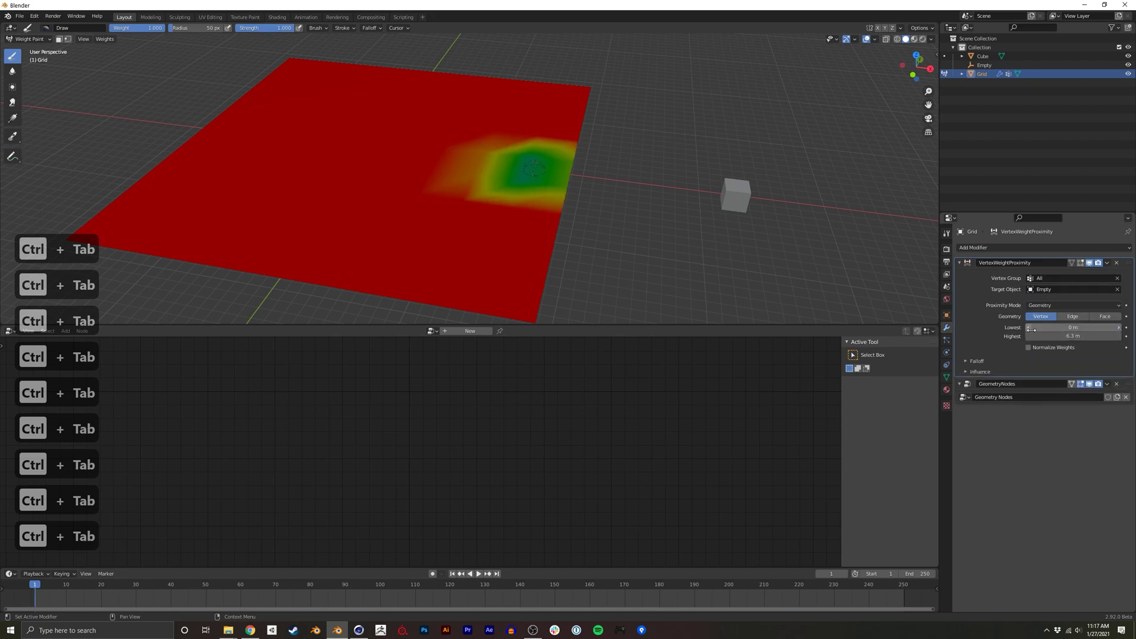
pyautogui.moveTo(1073, 336); pyautogui.dragTo(1100, 339)
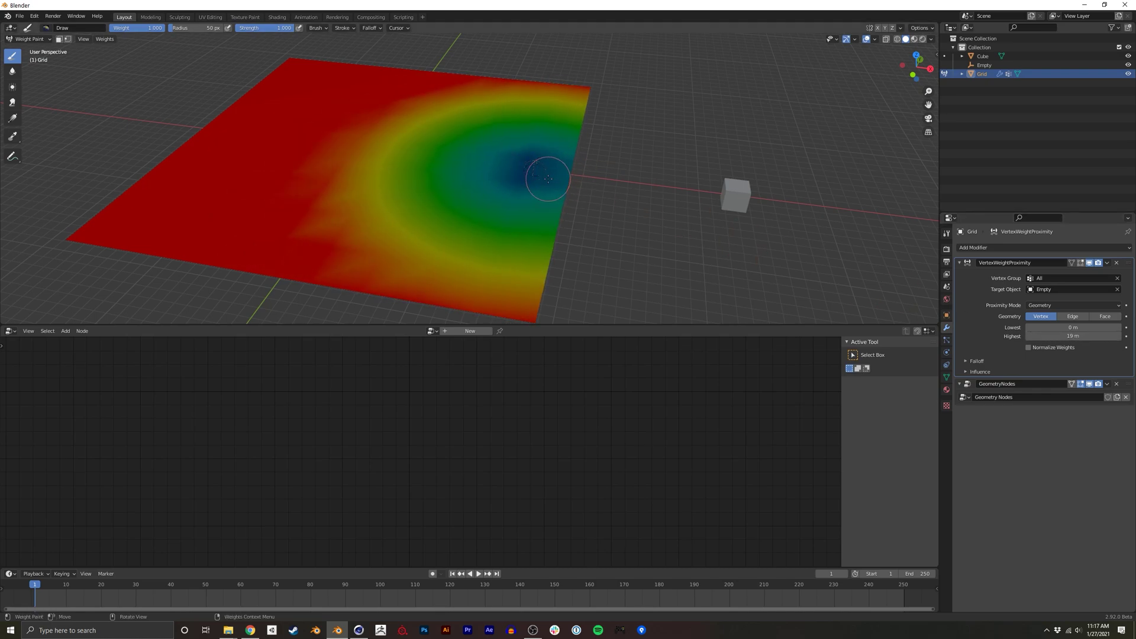
pyautogui.hotkey('ctrl', 'Tab')
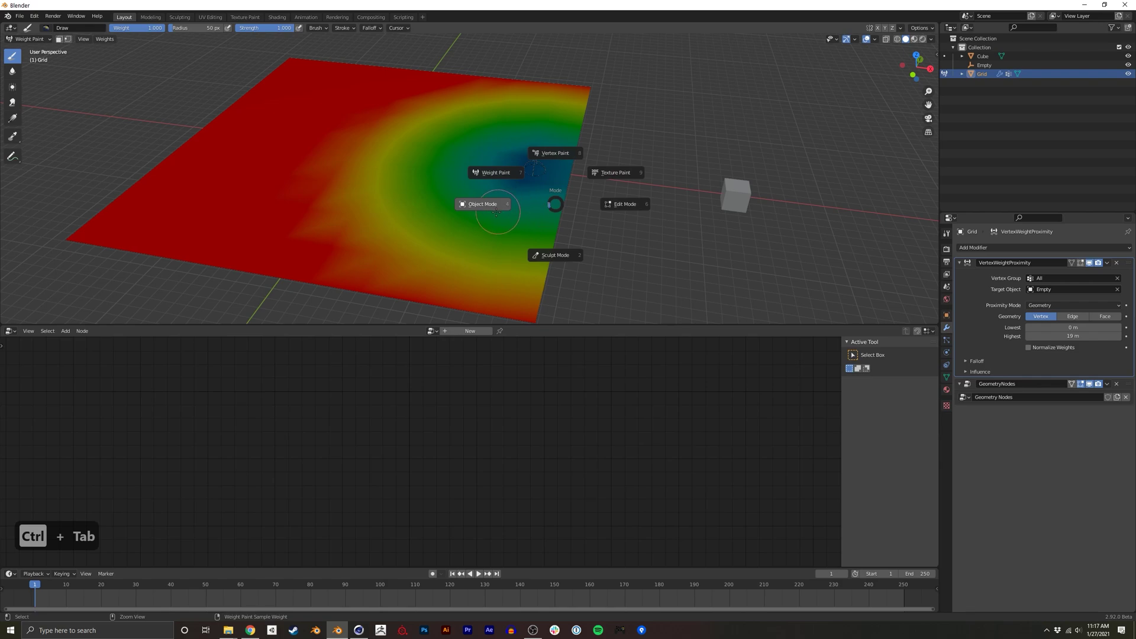
pyautogui.click(522, 197)
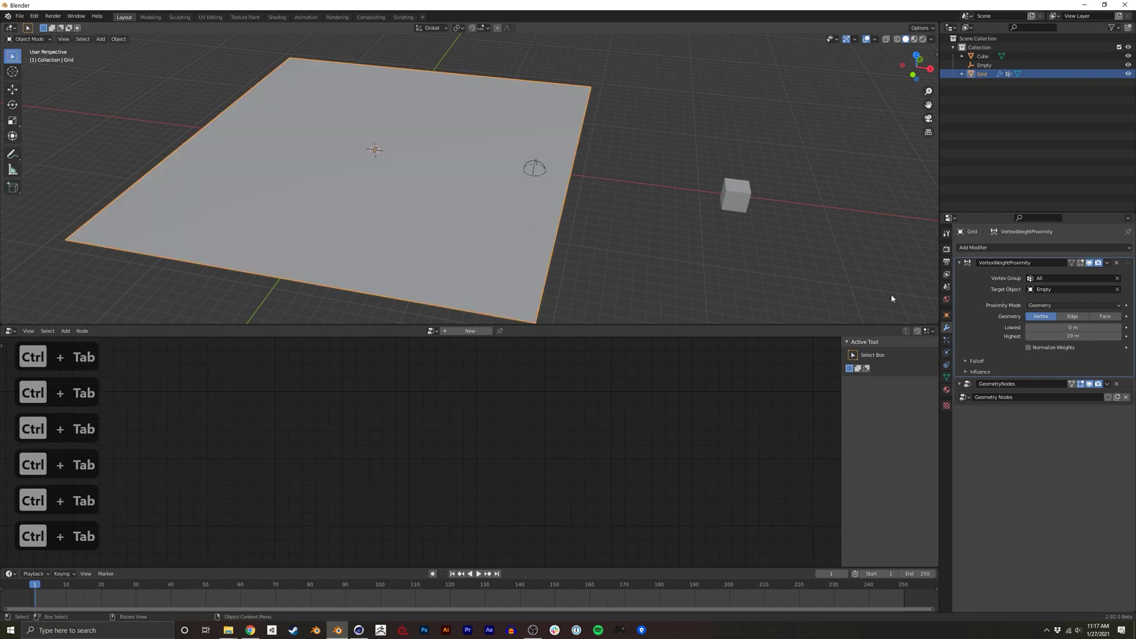
# - Connect the Point Instance output to the Group Output in the GeometryNodes tree
pyautogui.click(968, 385)
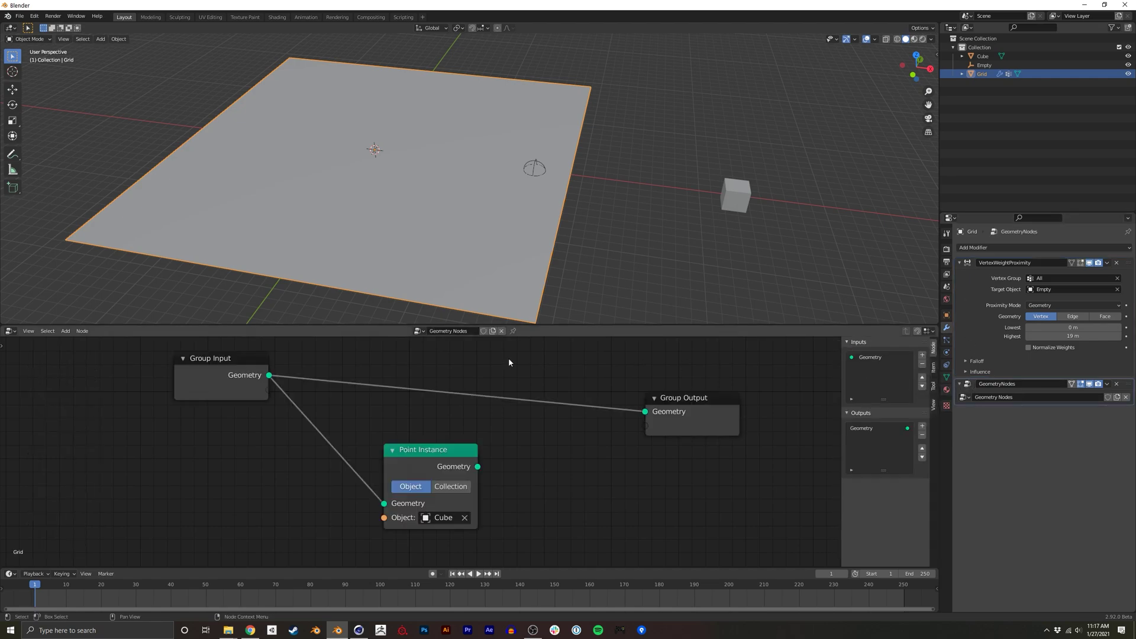
pyautogui.moveTo(471, 449); pyautogui.dragTo(634, 396)
pyautogui.moveTo(422, 441); pyautogui.dragTo(496, 391)
pyautogui.hscroll(-5, 437, 432)
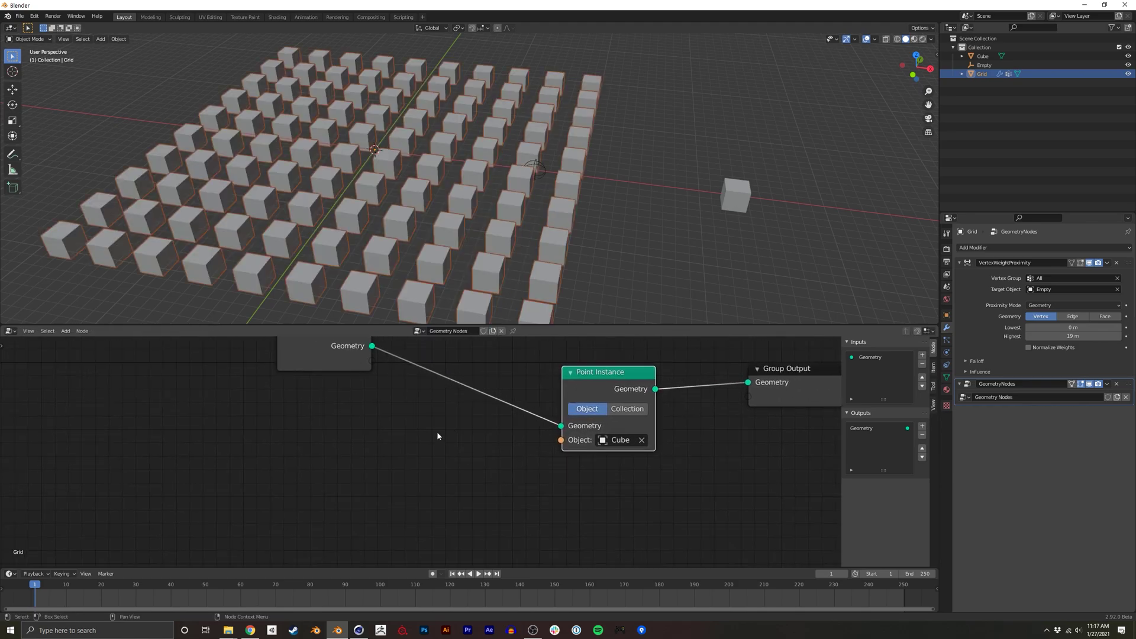
# - Add a Point Scale node before Point Instance with its Factor attribute set to 'All'
pyautogui.hotkey('shift', 'a')
pyautogui.moveTo(418, 504)
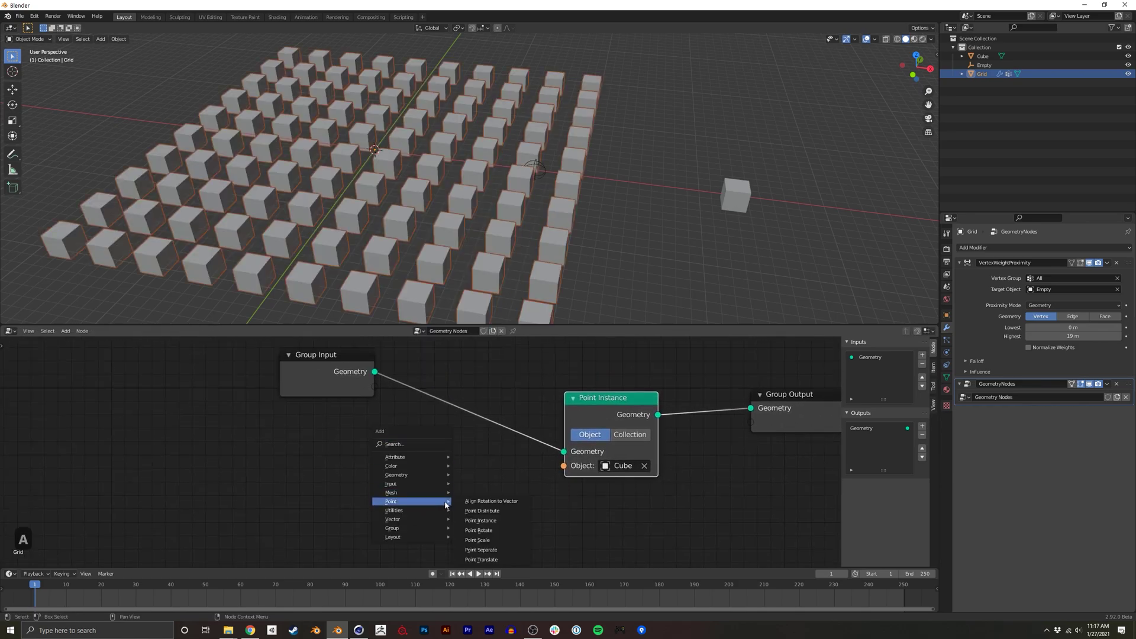
pyautogui.click(478, 539)
pyautogui.click(479, 438)
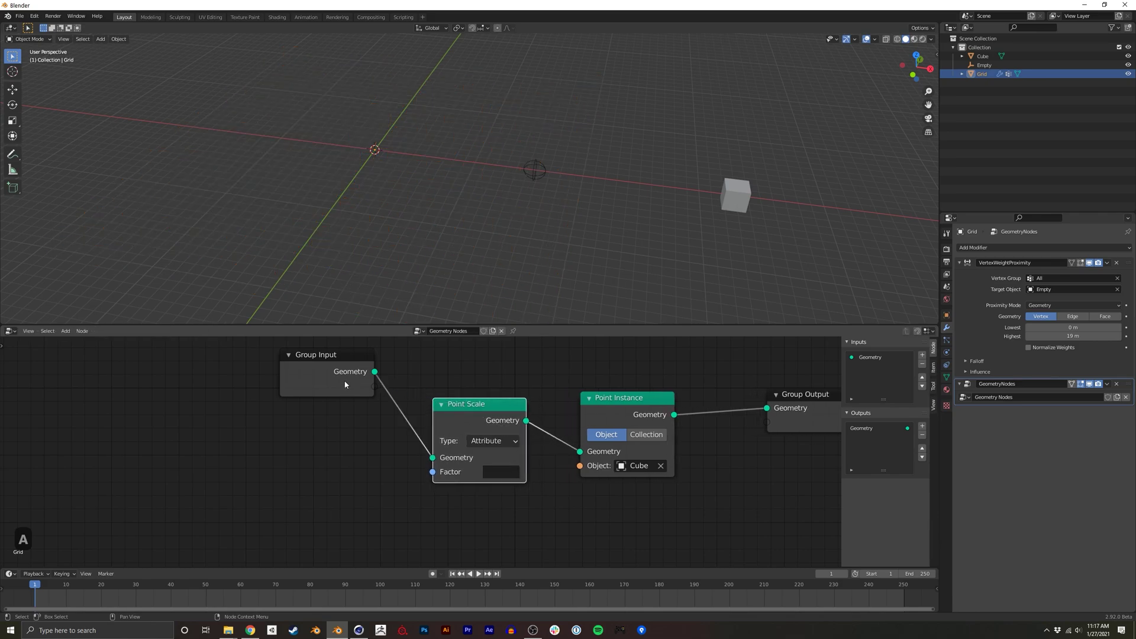
pyautogui.moveTo(345, 384); pyautogui.dragTo(336, 444)
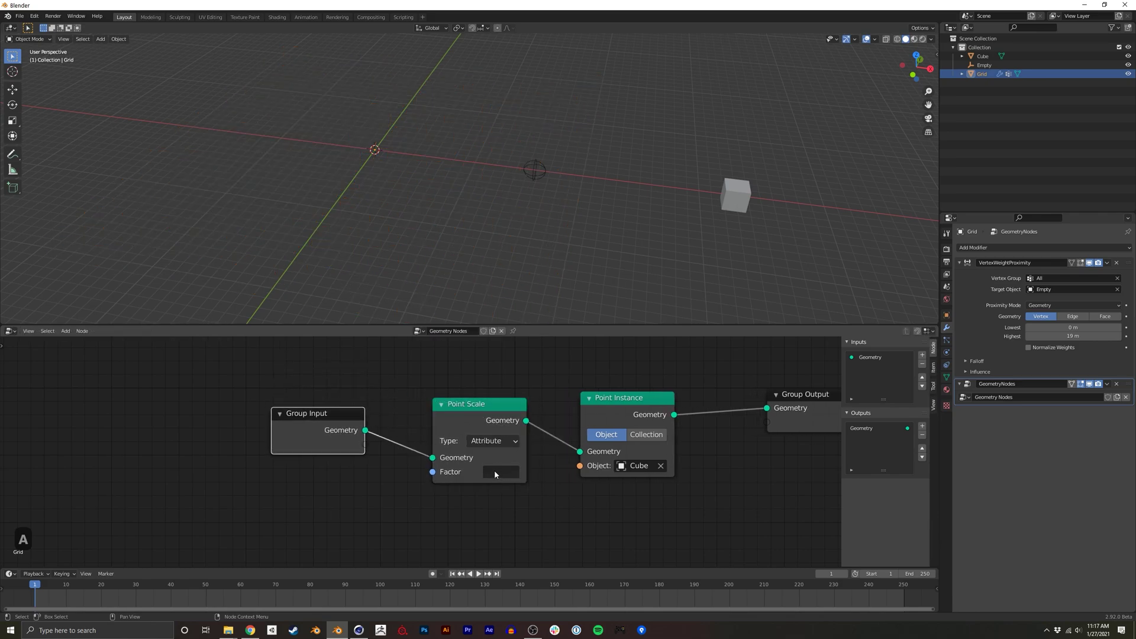
pyautogui.moveTo(526, 449); pyautogui.dragTo(531, 450)
pyautogui.click(499, 472)
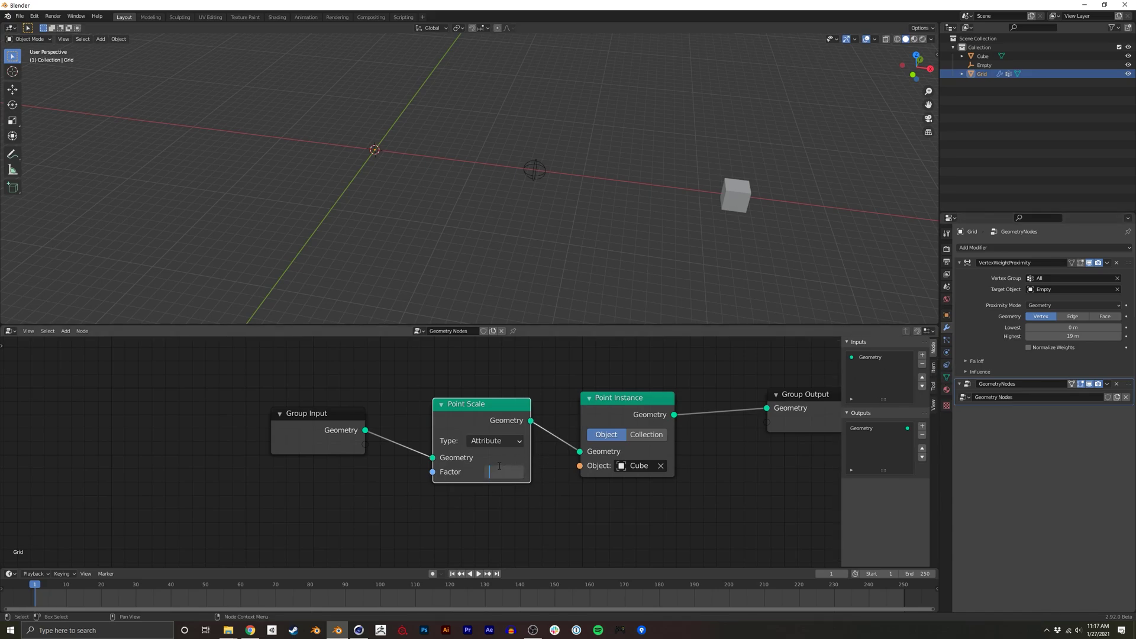
pyautogui.write('All')
pyautogui.press('Return')
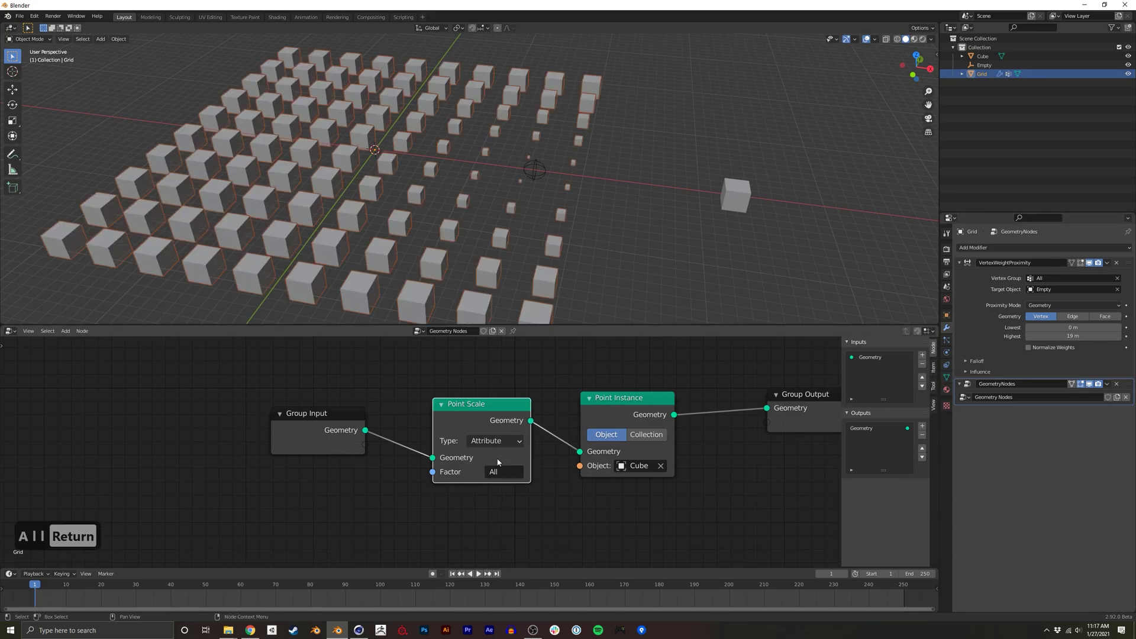
# - Slide the Empty along the ground plane to near the grid's right edge
pyautogui.click(539, 180)
pyautogui.press('g')
pyautogui.hotkey('shift', 'z')
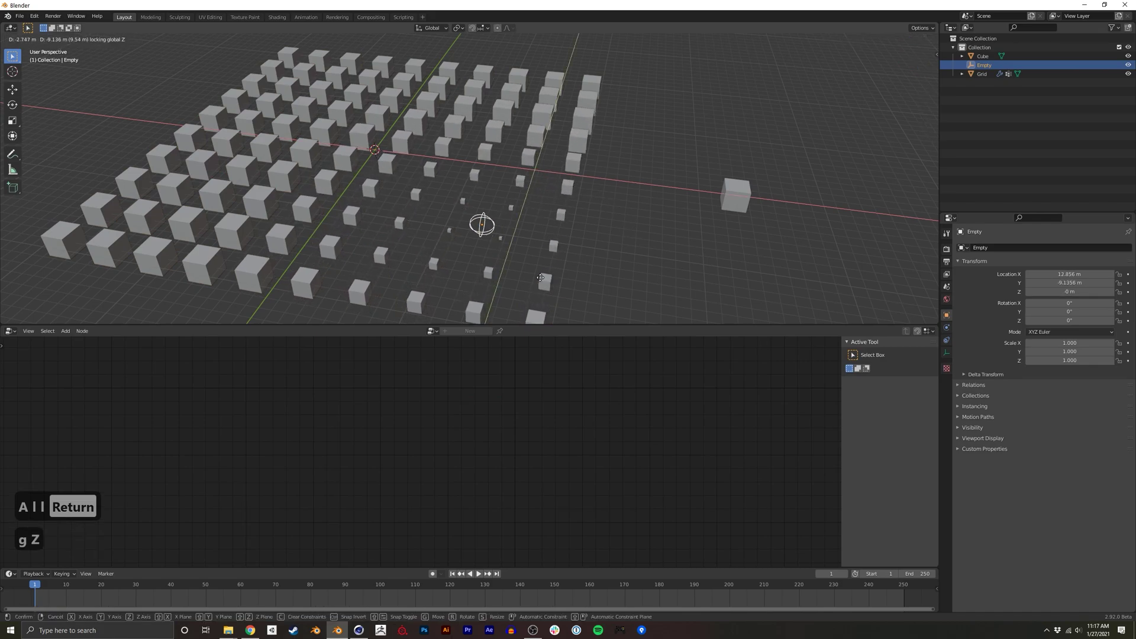
pyautogui.click(552, 264)
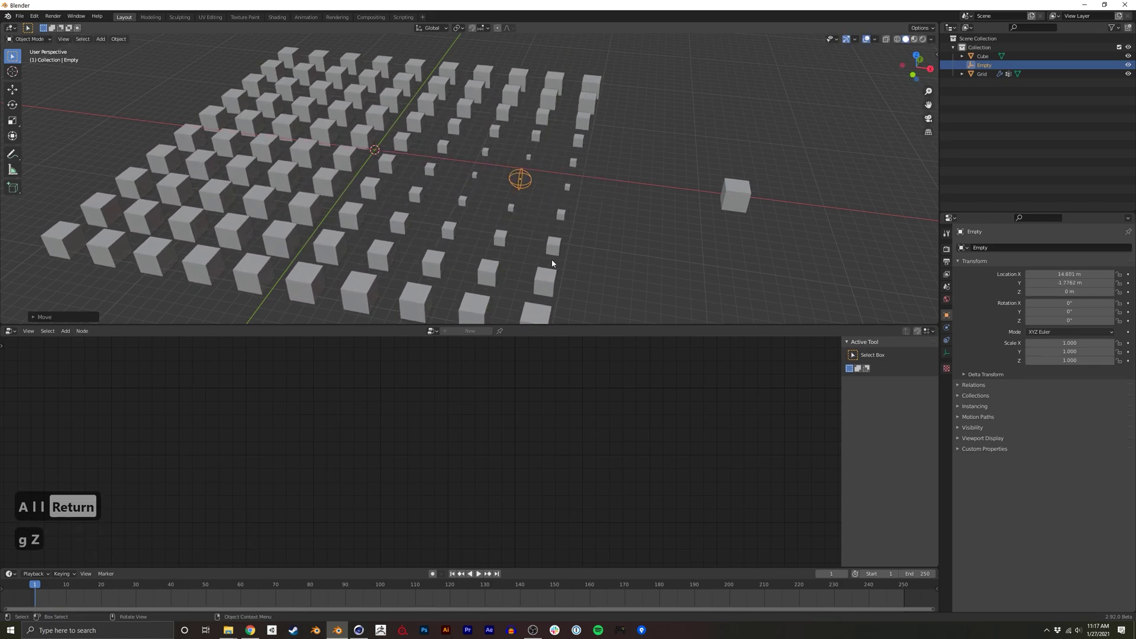
pyautogui.press('g')
pyautogui.hotkey('shift', 'z')
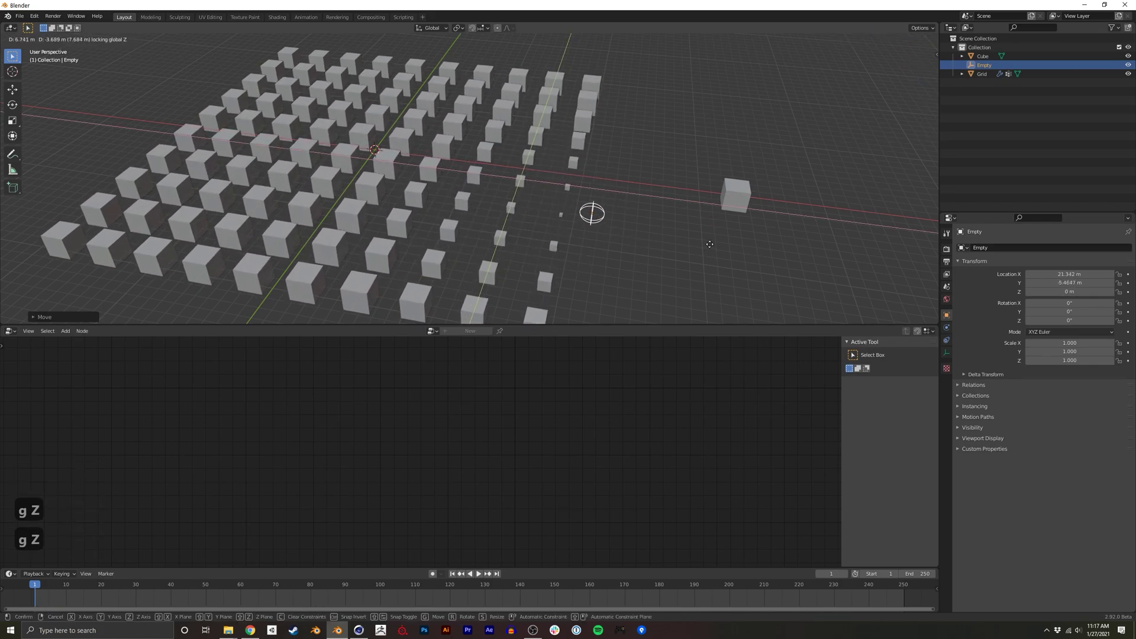
pyautogui.click(657, 243)
pyautogui.moveTo(658, 244); pyautogui.dragTo(619, 208, button='middle')
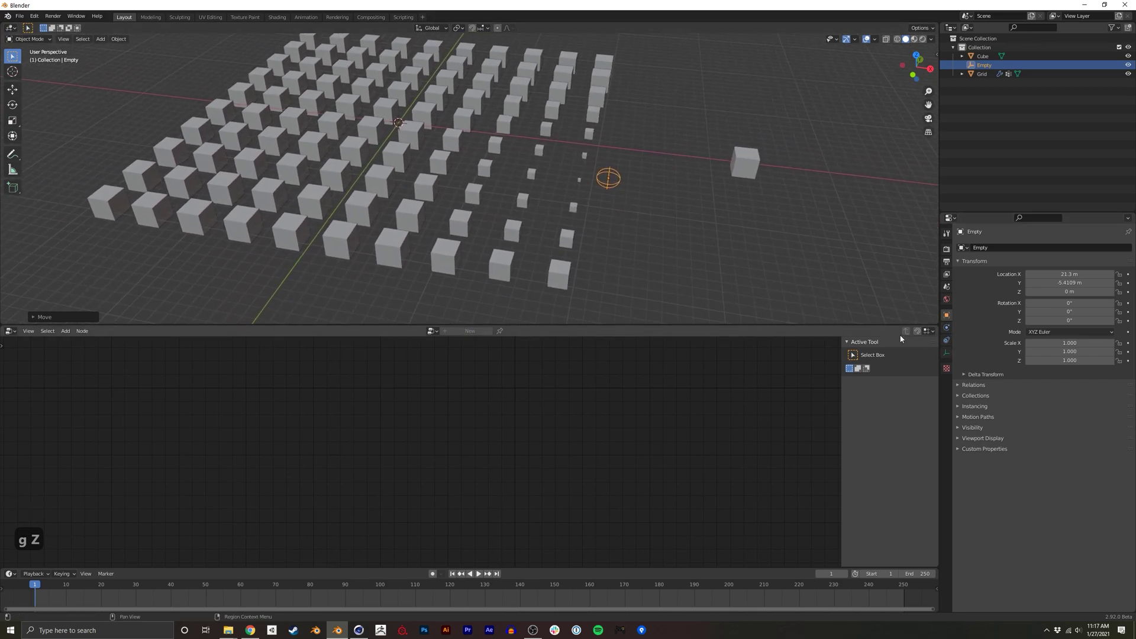
pyautogui.click(543, 263)
# - Lower the proximity Highest distance to about 17 m and tidy the Group Input node
pyautogui.click(509, 254)
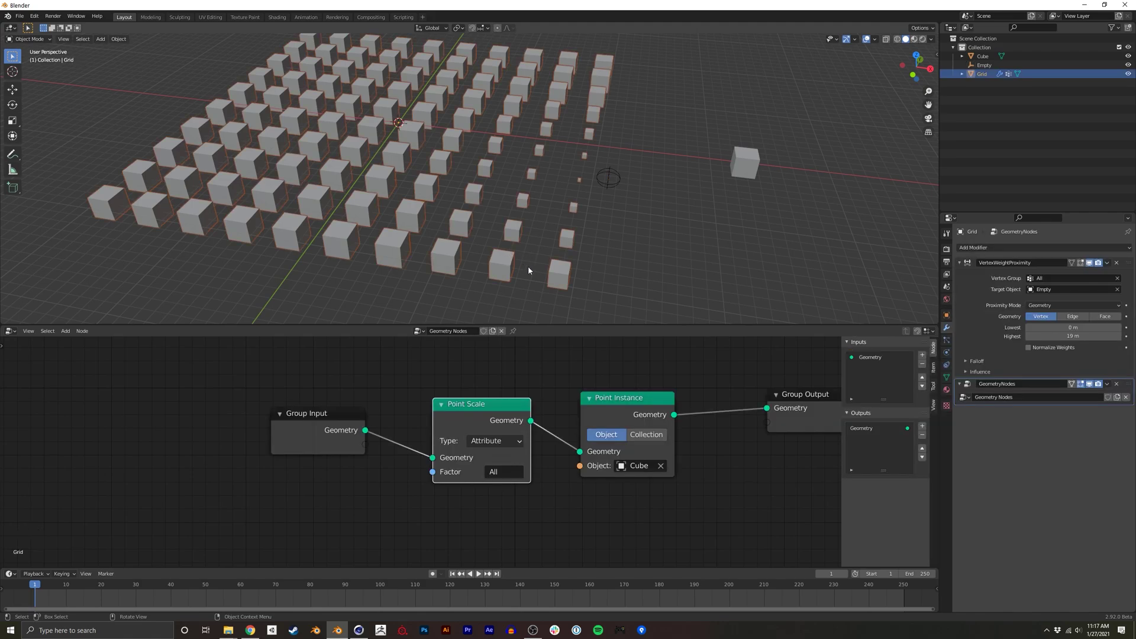
pyautogui.scroll(-3, 447, 432)
pyautogui.moveTo(391, 427); pyautogui.dragTo(306, 419)
pyautogui.moveTo(1088, 341); pyautogui.dragTo(1061, 335)
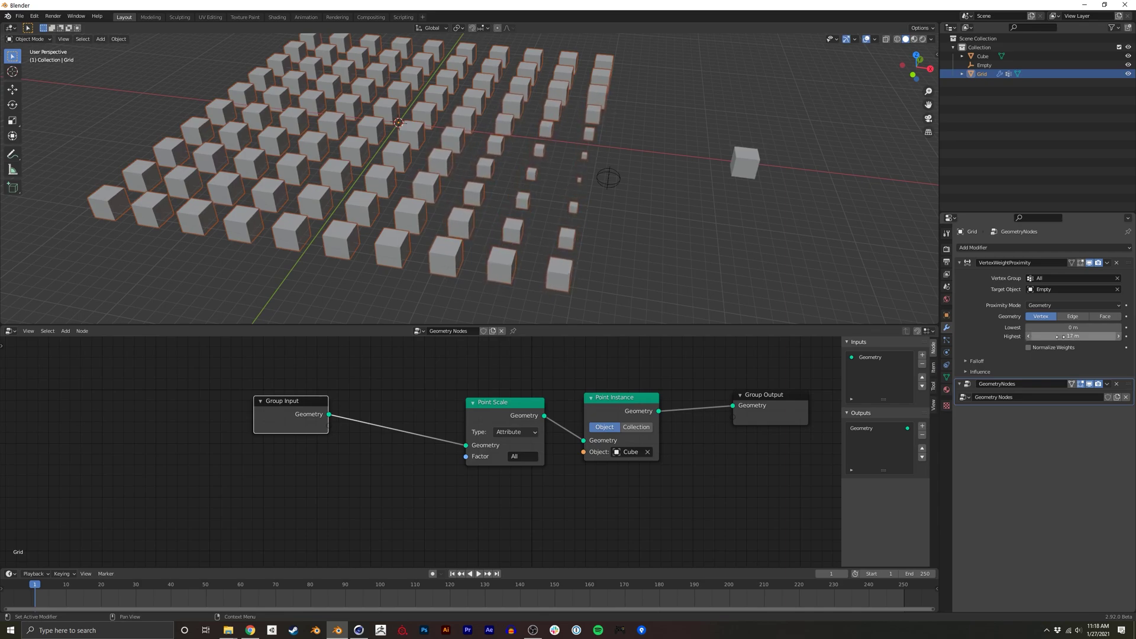
pyautogui.moveTo(395, 494); pyautogui.dragTo(416, 468, button='middle')
pyautogui.click(385, 462)
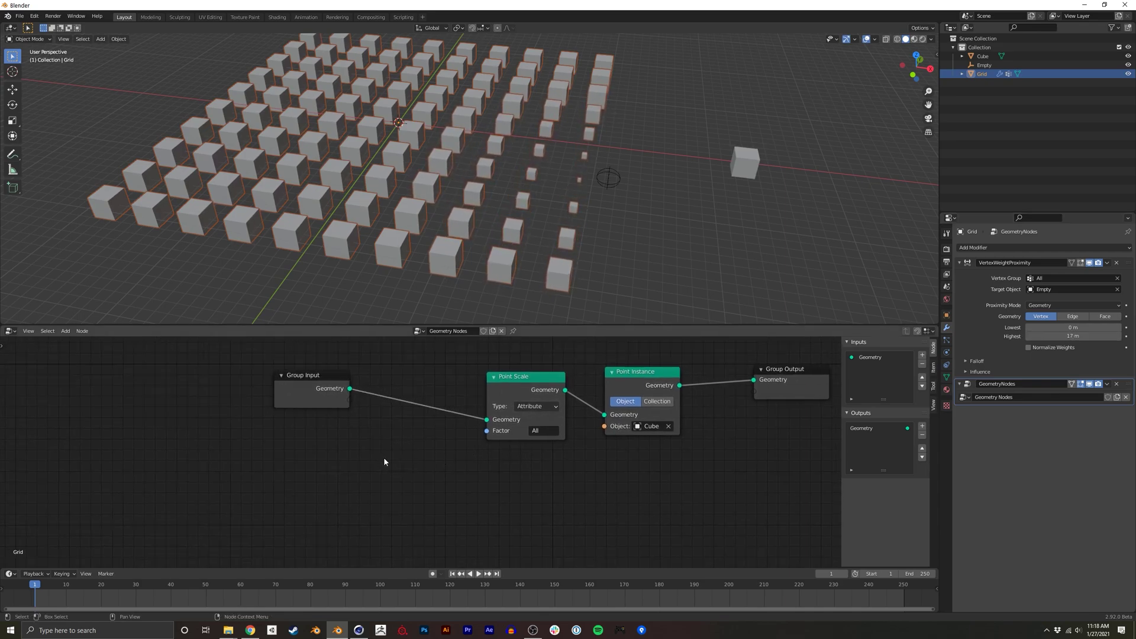
# - Add an Attribute Color Ramp before Point Scale that reads the All attribute
pyautogui.hotkey('shift', 'a')
pyautogui.moveTo(367, 385)
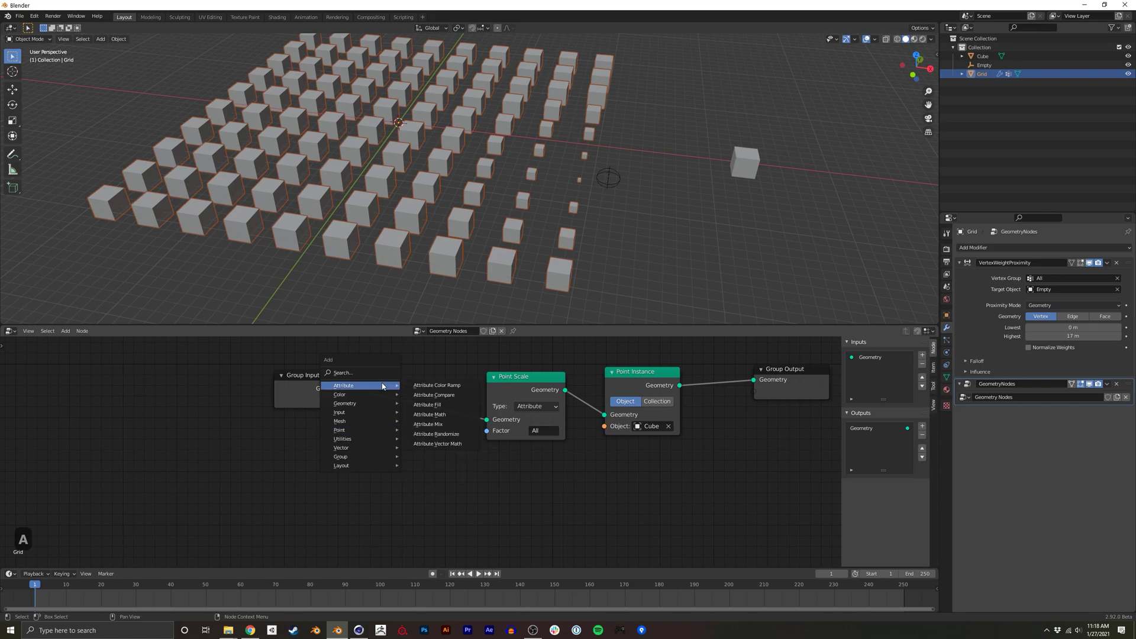
pyautogui.click(435, 385)
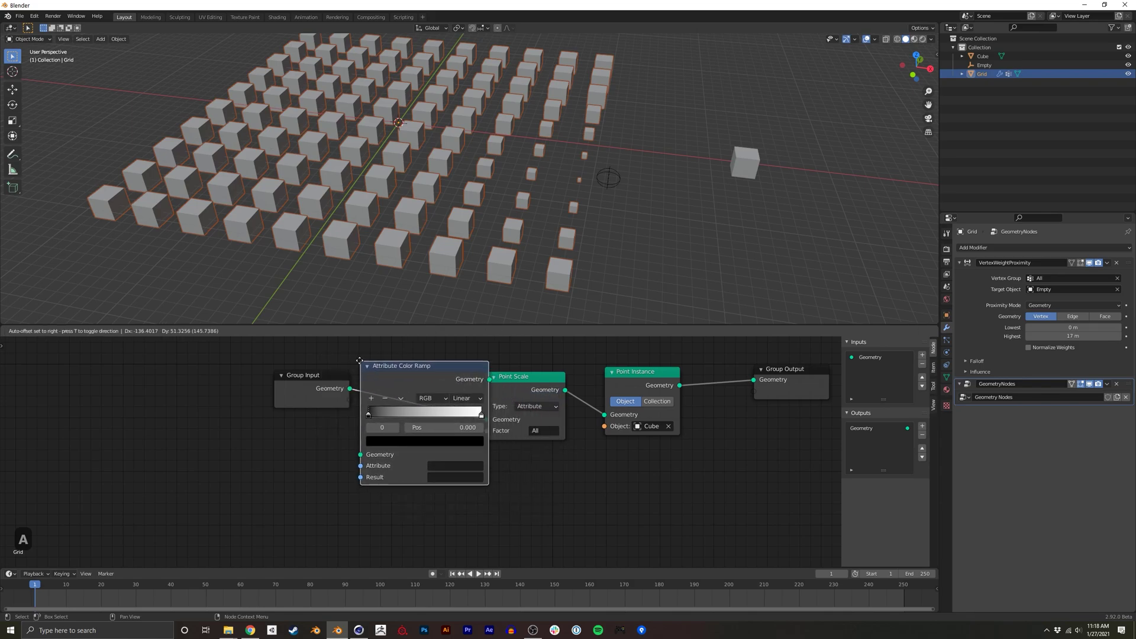
pyautogui.click(283, 388)
pyautogui.press('Home')
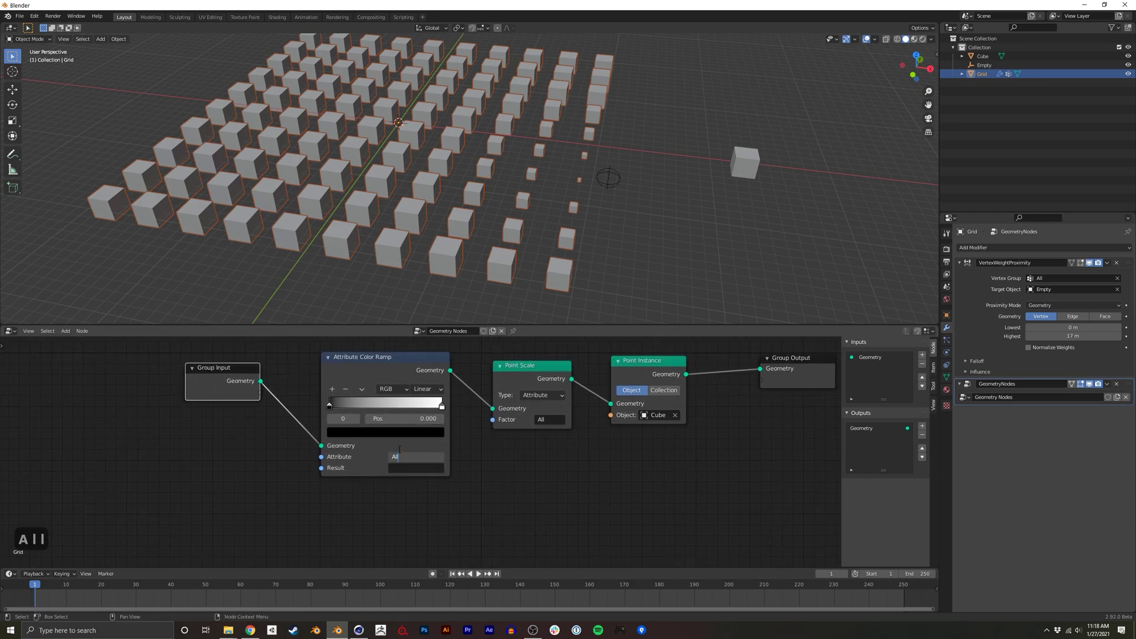
pyautogui.press('Return')
# - Name the ramp's Result 'Output' and set the Point Scale factor to 'Output'
pyautogui.click(407, 467)
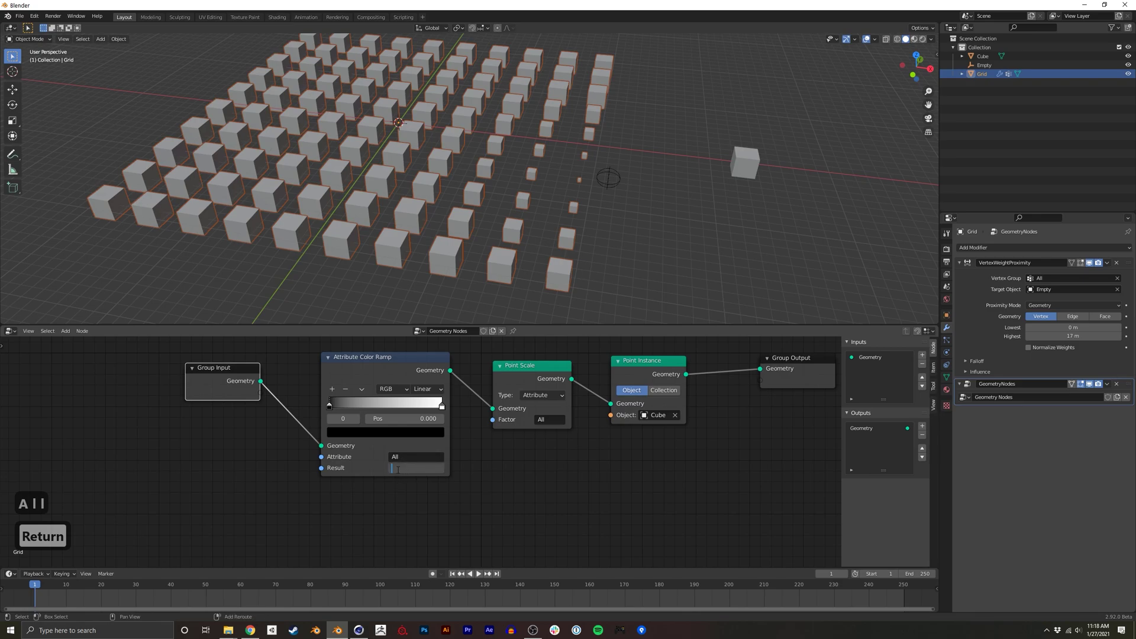
pyautogui.write('Ou')
pyautogui.press('BackSpace')
pyautogui.press('BackSpace')
pyautogui.write('ut')
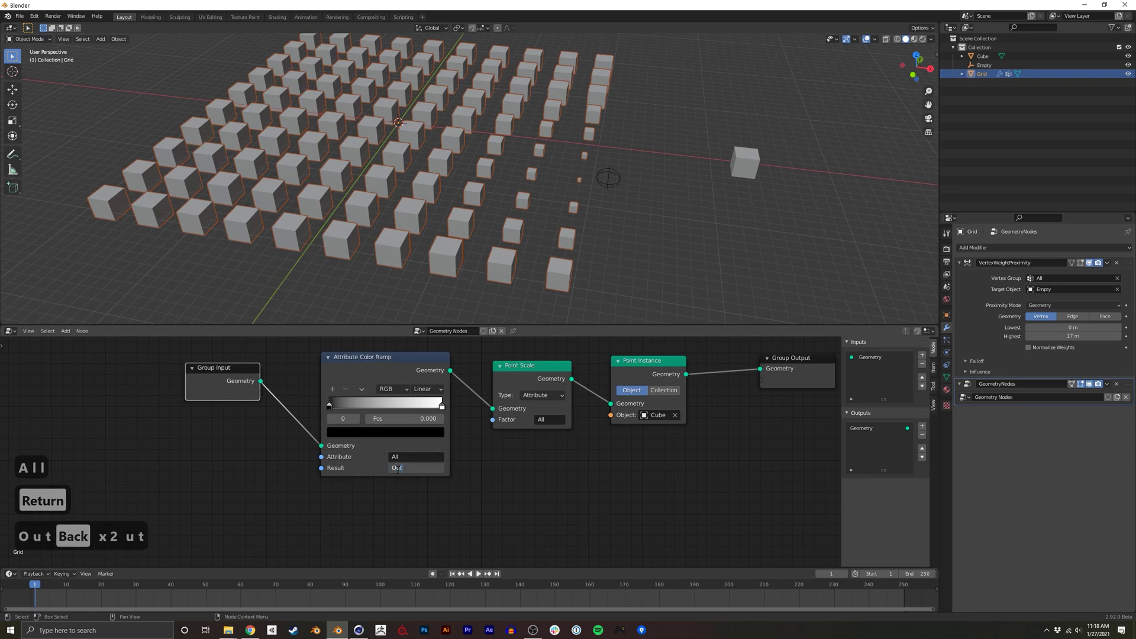
pyautogui.write('put')
pyautogui.press('Return')
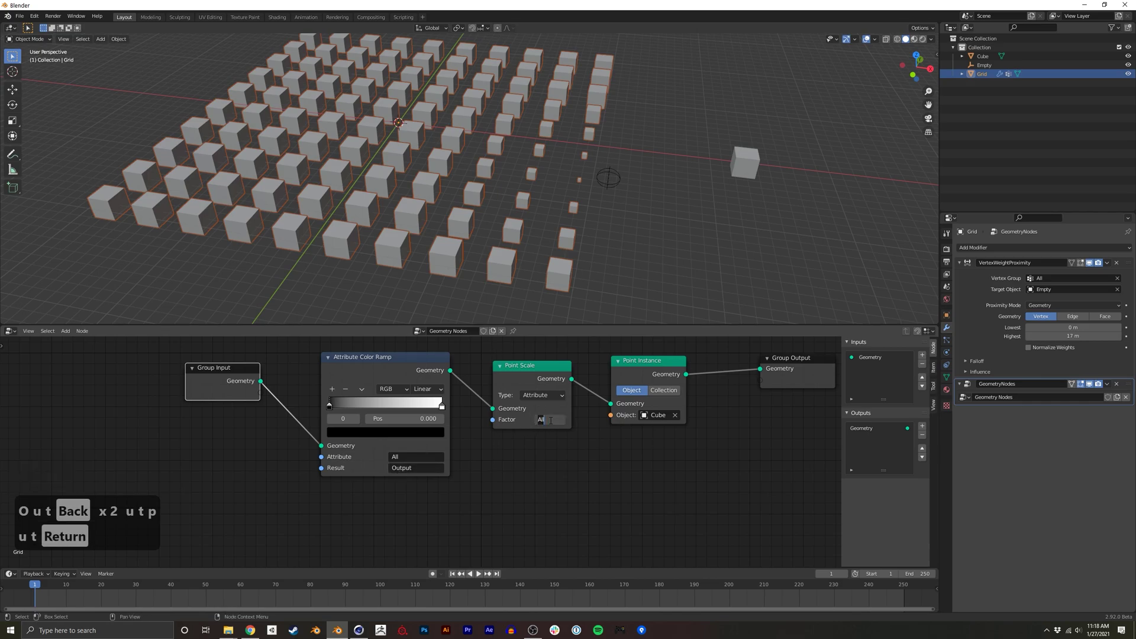
pyautogui.write('Output')
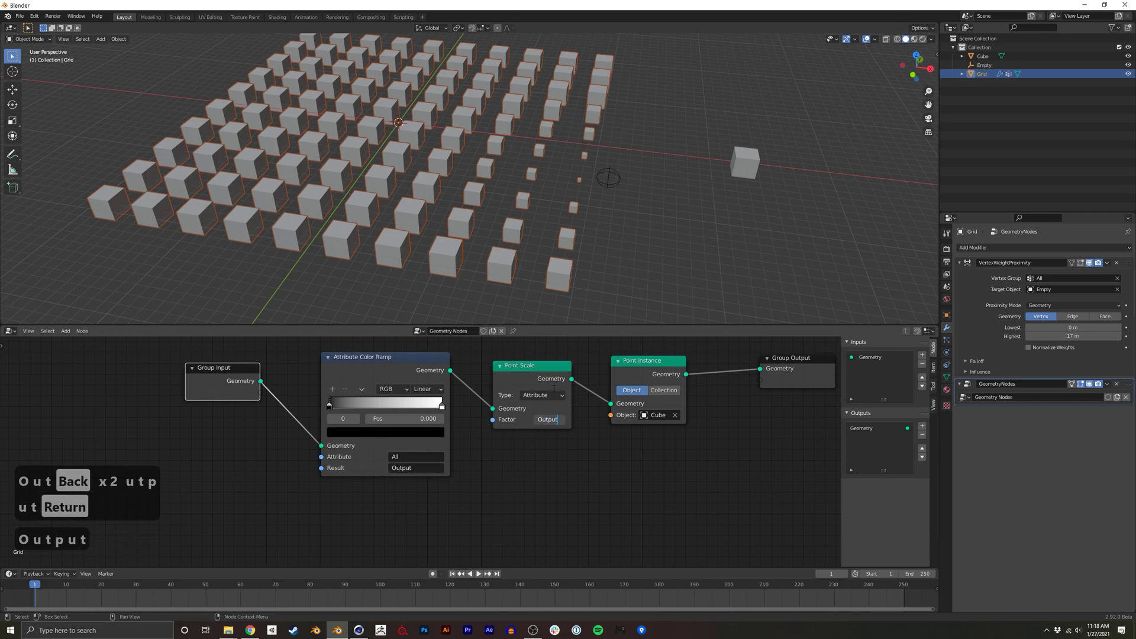
pyautogui.press('Return')
# - Test brightening the ramp's black stop and darkening its white stop to rescale cubes
pyautogui.click(348, 433)
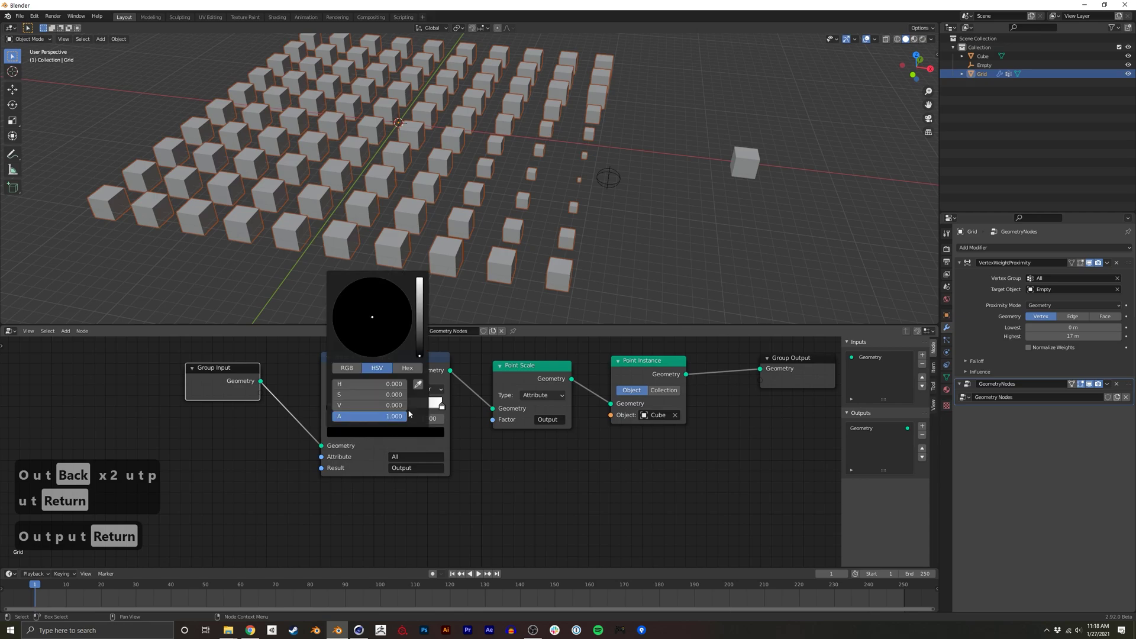
pyautogui.moveTo(419, 351)
pyautogui.mouseDown()
pyautogui.moveTo(420, 297)
pyautogui.moveTo(419, 354)
pyautogui.mouseUp()
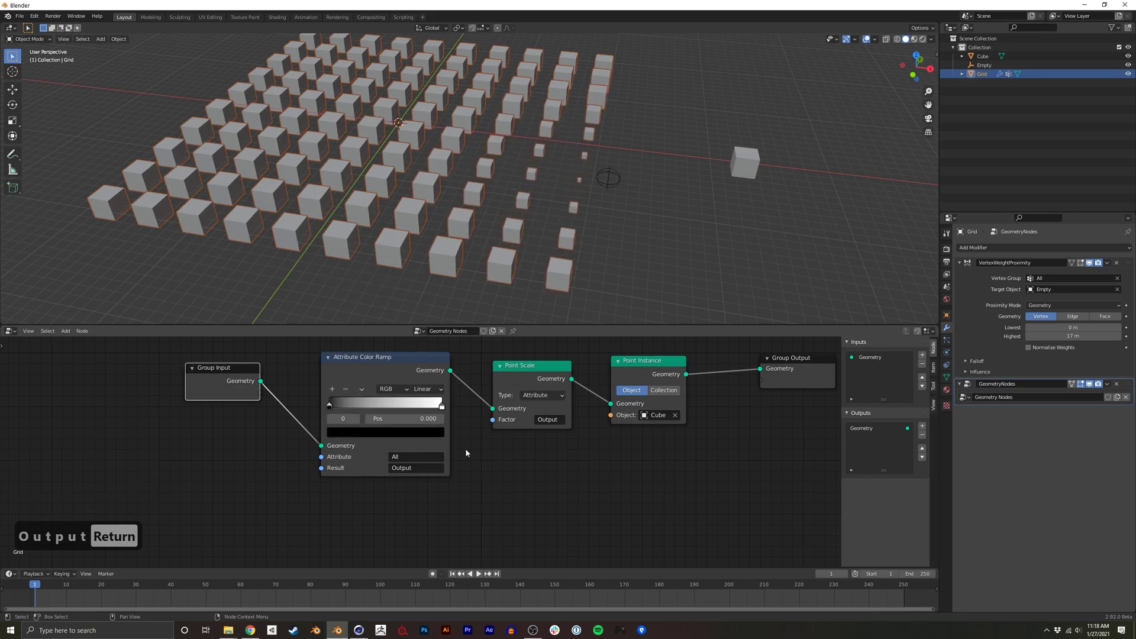
pyautogui.click(435, 434)
pyautogui.moveTo(421, 288)
pyautogui.mouseDown()
pyautogui.moveTo(419, 352)
pyautogui.moveTo(420, 280)
pyautogui.mouseUp()
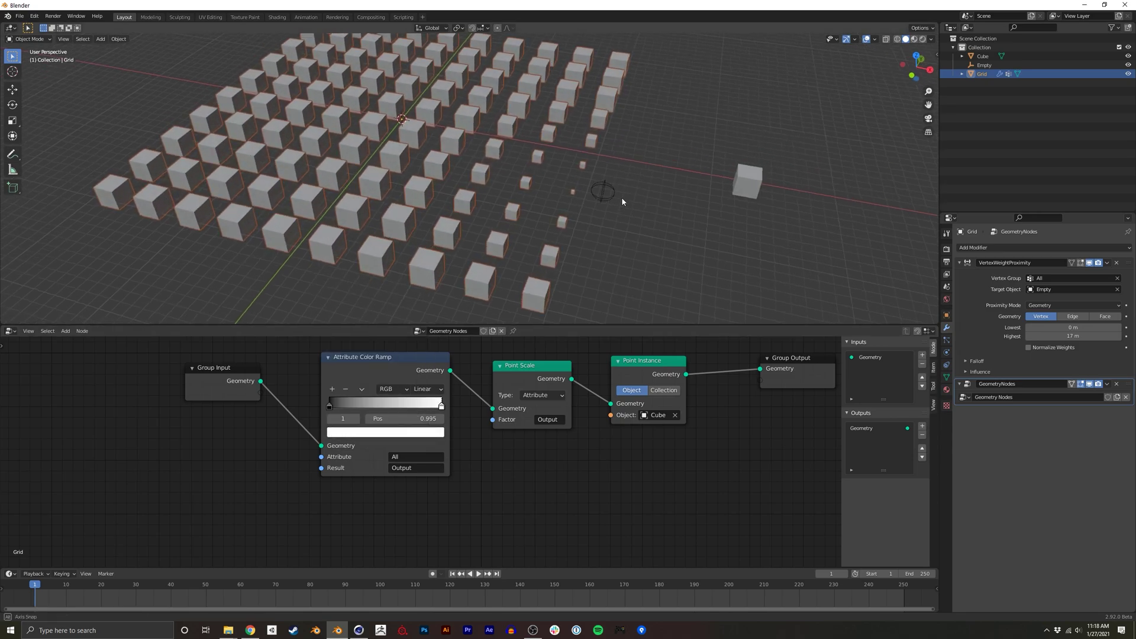
pyautogui.moveTo(621, 197); pyautogui.dragTo(560, 223, button='middle')
pyautogui.click(558, 223)
pyautogui.press('g')
pyautogui.press('g')
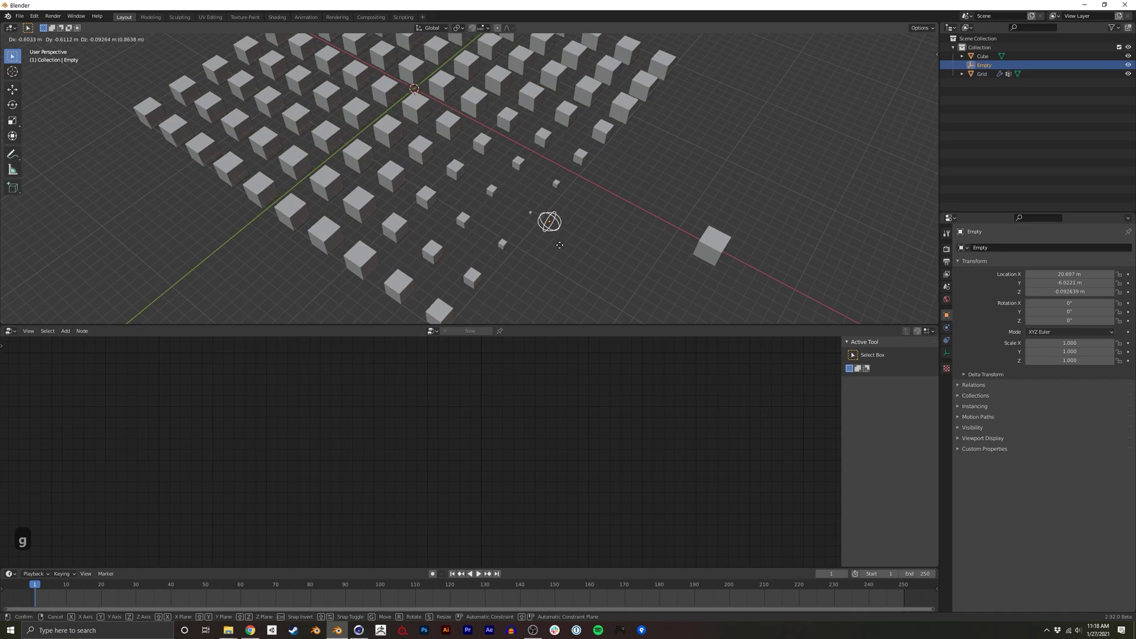
pyautogui.hotkey('shift', 'z')
pyautogui.press('Escape')
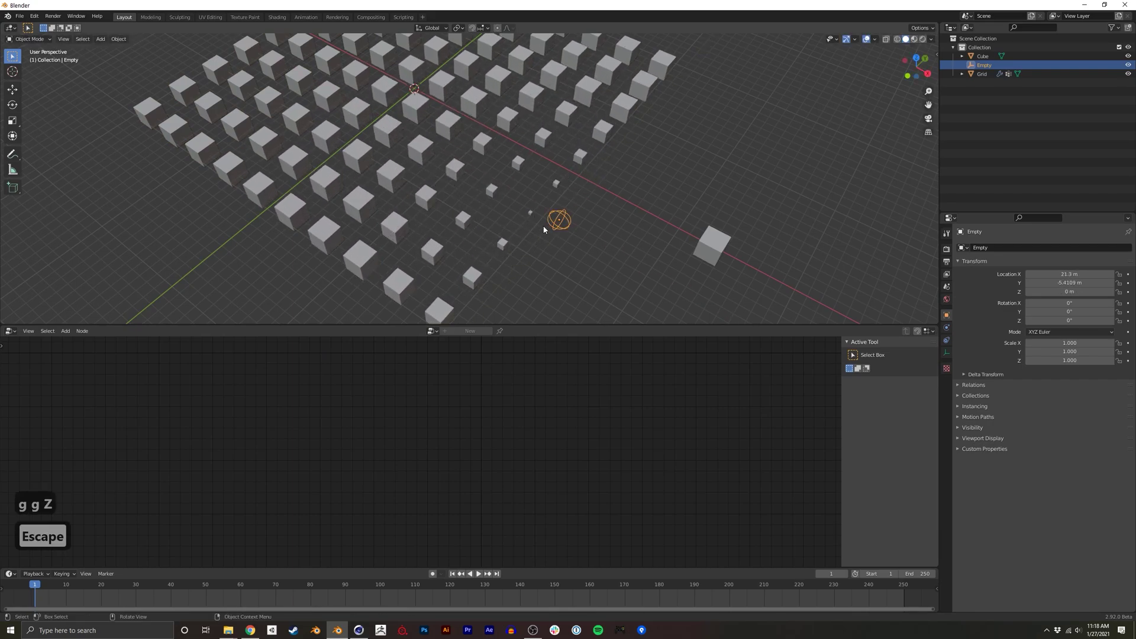
pyautogui.moveTo(533, 154); pyautogui.dragTo(619, 180, button='middle')
pyautogui.press('s')
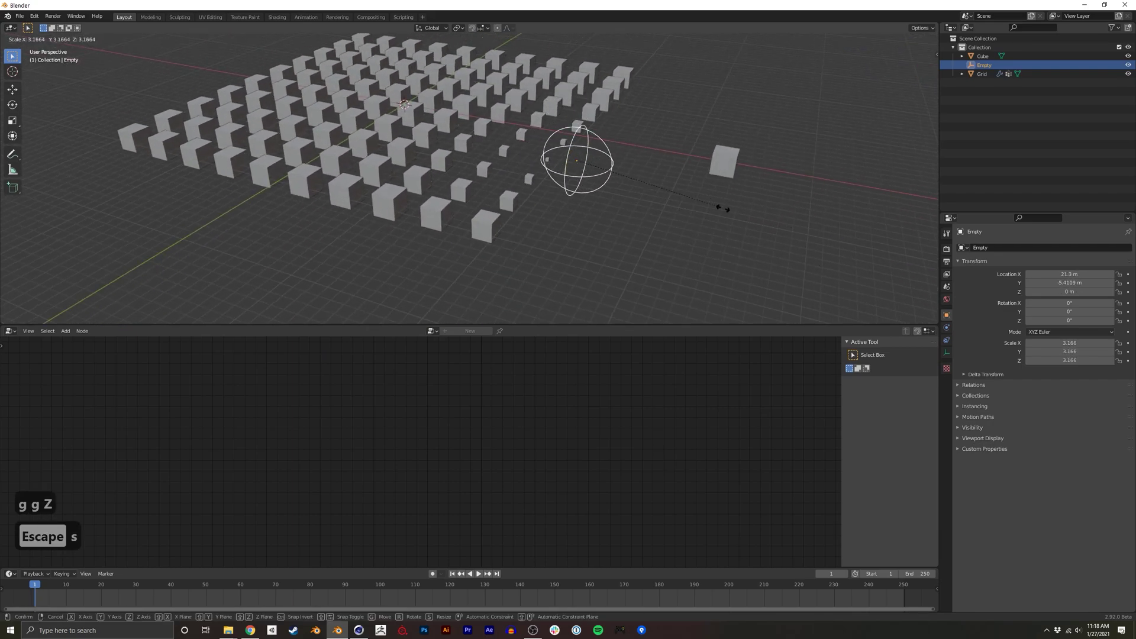
pyautogui.press('Escape')
pyautogui.moveTo(806, 234); pyautogui.dragTo(442, 115, button='middle')
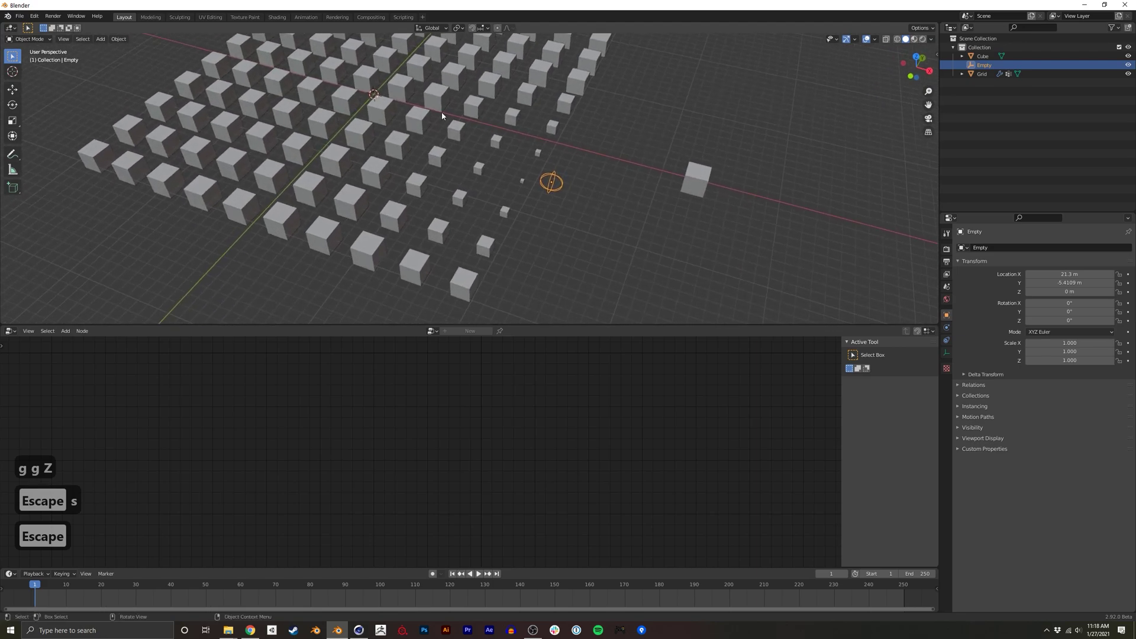
pyautogui.keyDown('shift'); pyautogui.moveTo(384, 171); pyautogui.dragTo(367, 159, button='middle'); pyautogui.keyUp('shift')
pyautogui.moveTo(413, 196); pyautogui.dragTo(588, 218, button='middle')
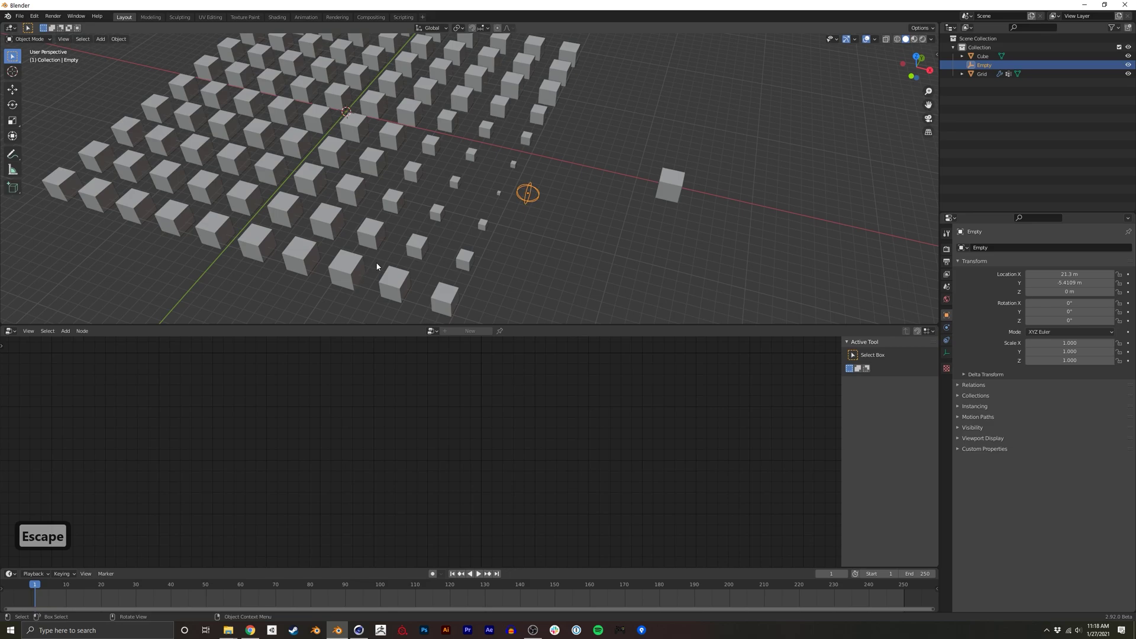
pyautogui.moveTo(377, 267); pyautogui.dragTo(436, 261, button='middle')
pyautogui.press('s')
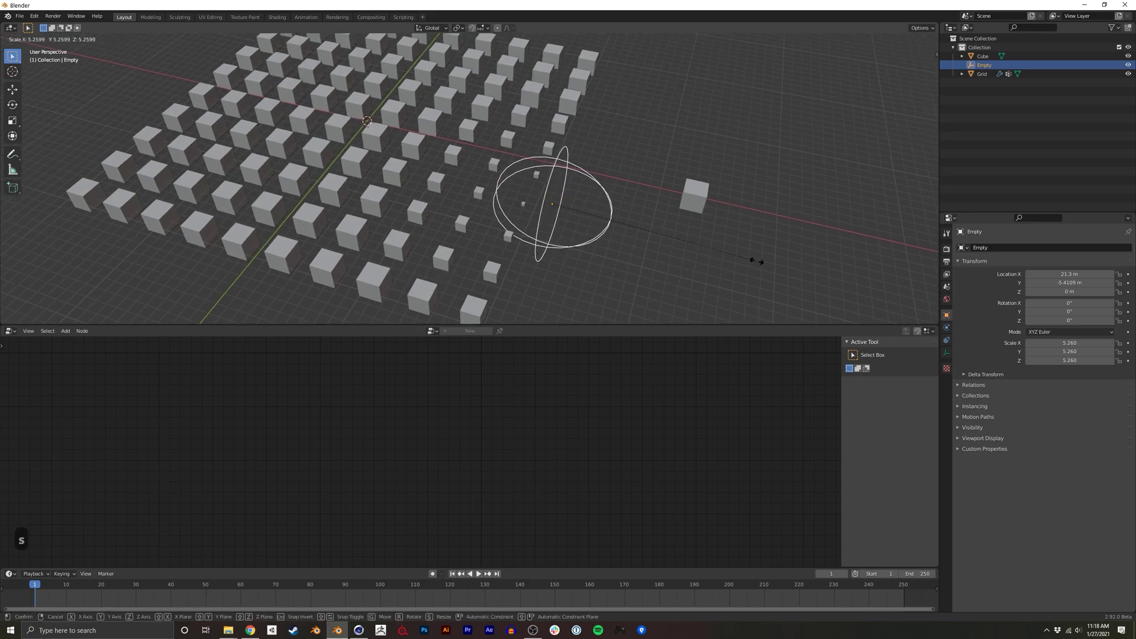
pyautogui.press('Escape')
pyautogui.moveTo(680, 251); pyautogui.dragTo(558, 256, button='middle')
pyautogui.click(471, 245)
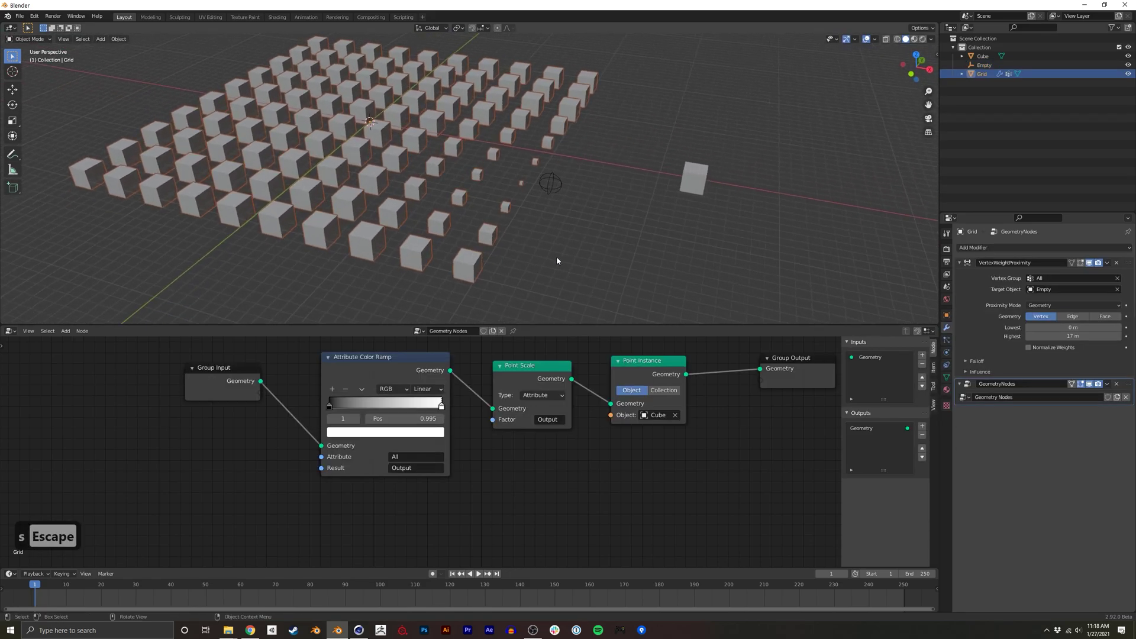
# - Drive the proximity Highest distance from the Empty's Average Scale with expression 'var', then select the Empty
pyautogui.rightClick(1057, 338)
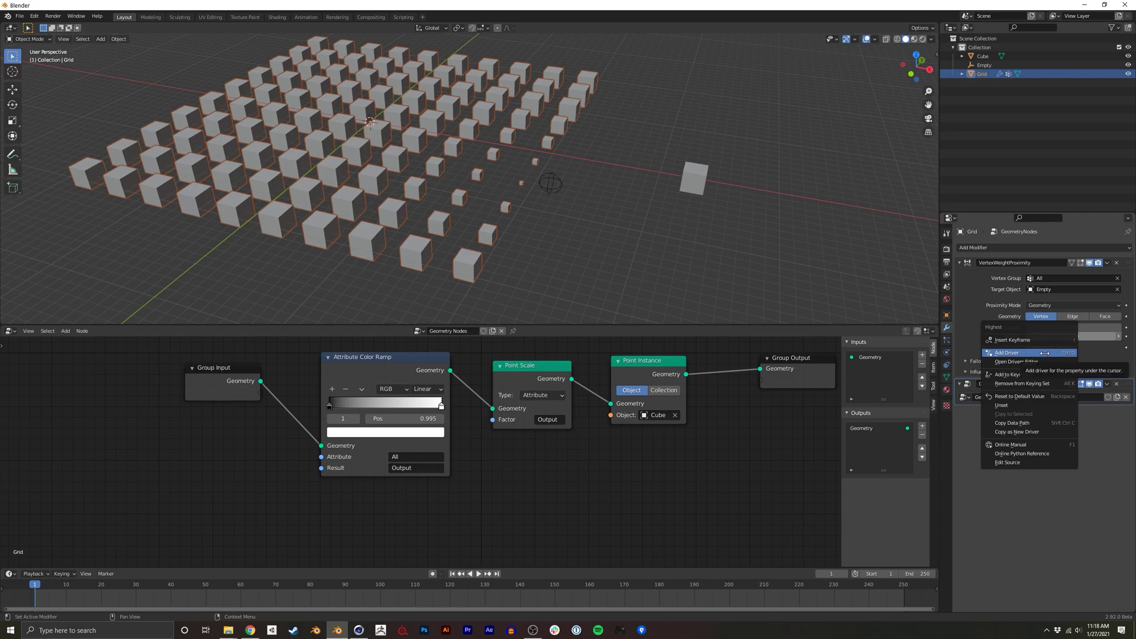
pyautogui.click(1045, 353)
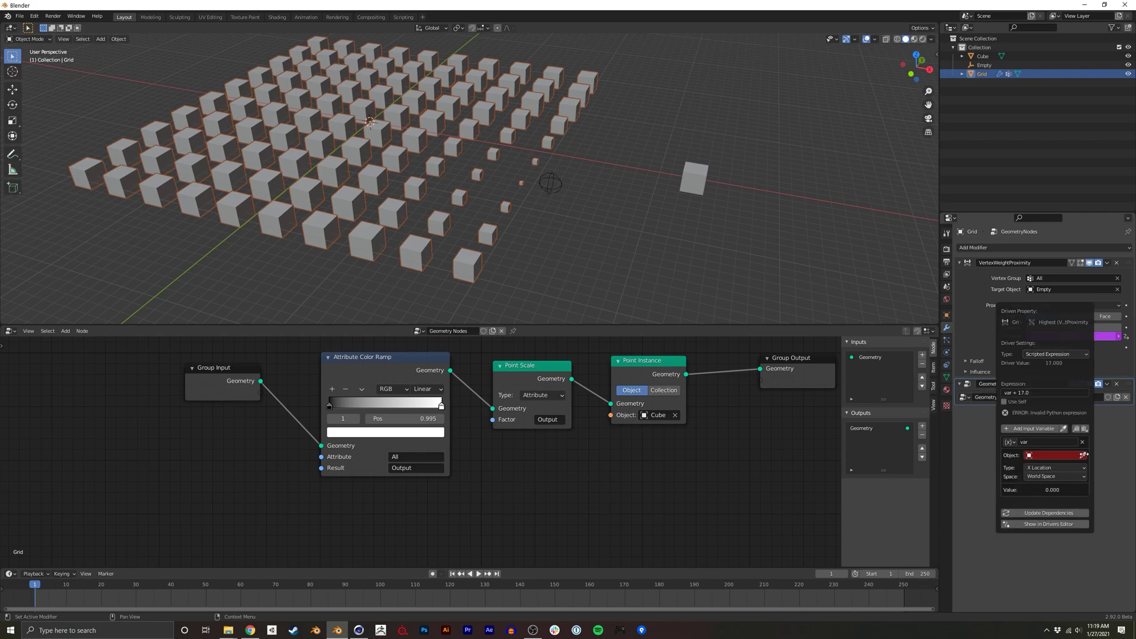
pyautogui.click(1047, 455)
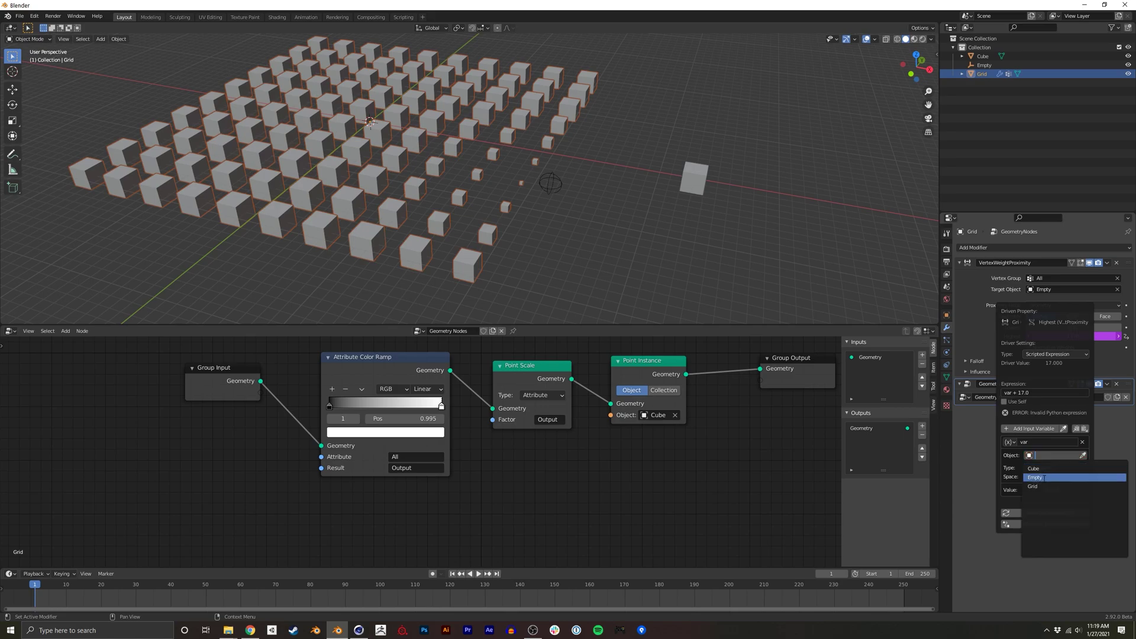
pyautogui.click(1044, 477)
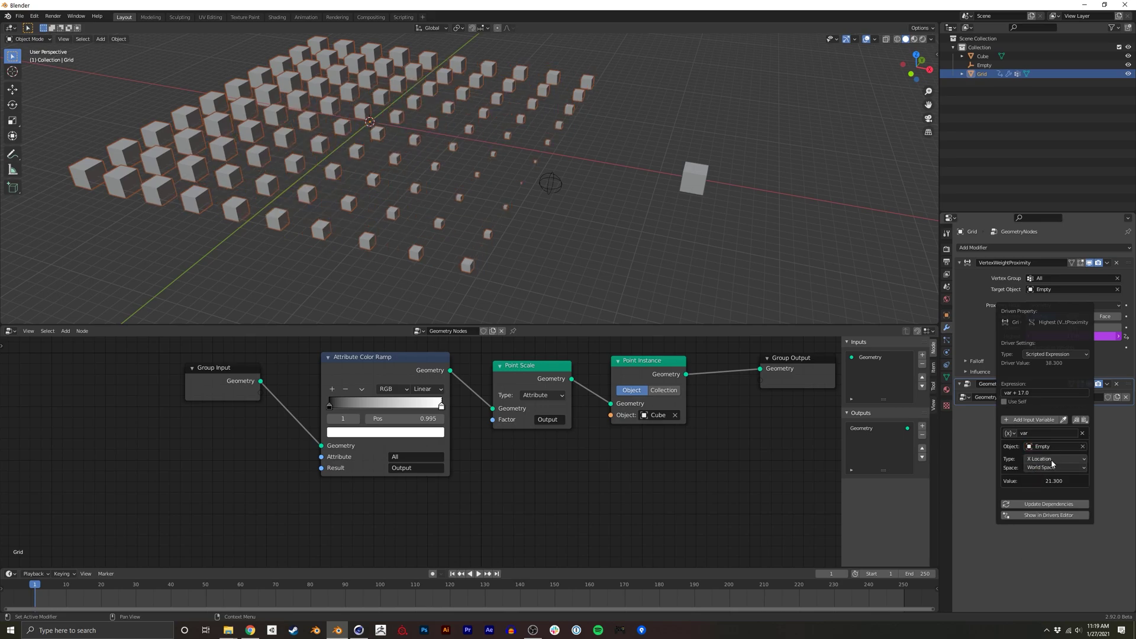
pyautogui.click(1053, 460)
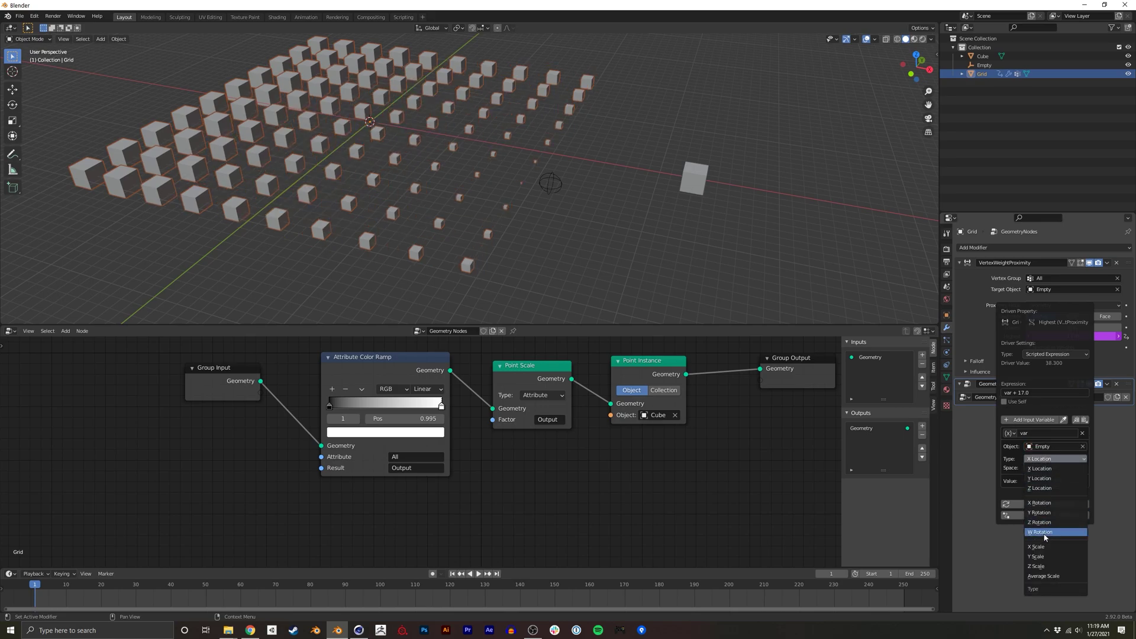
pyautogui.click(1052, 577)
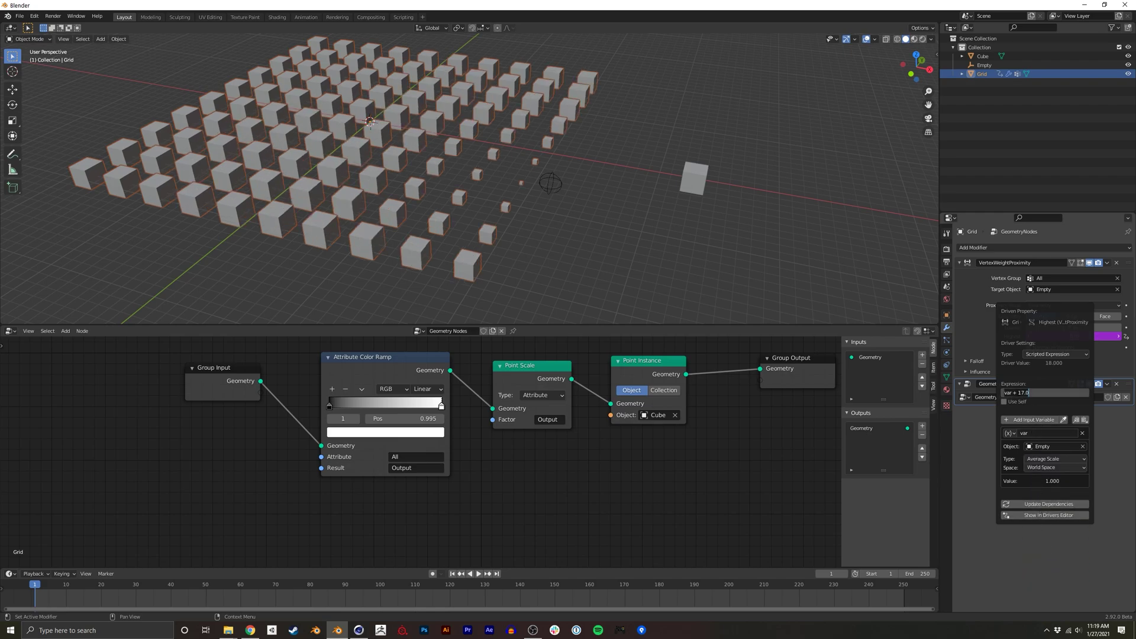
pyautogui.press('Return')
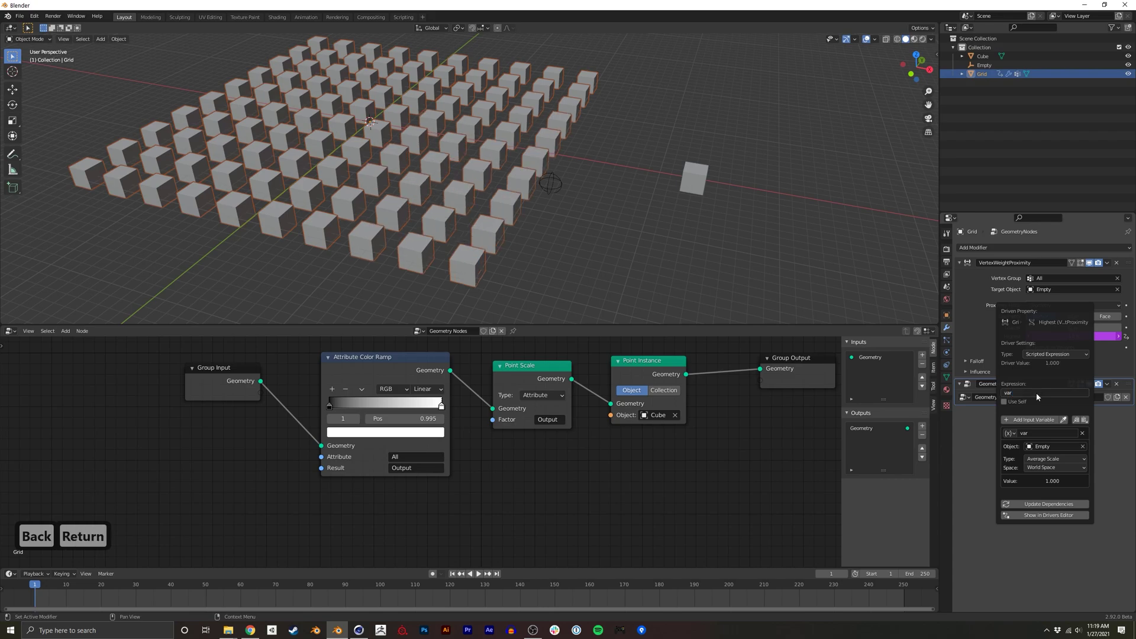
pyautogui.click(550, 185)
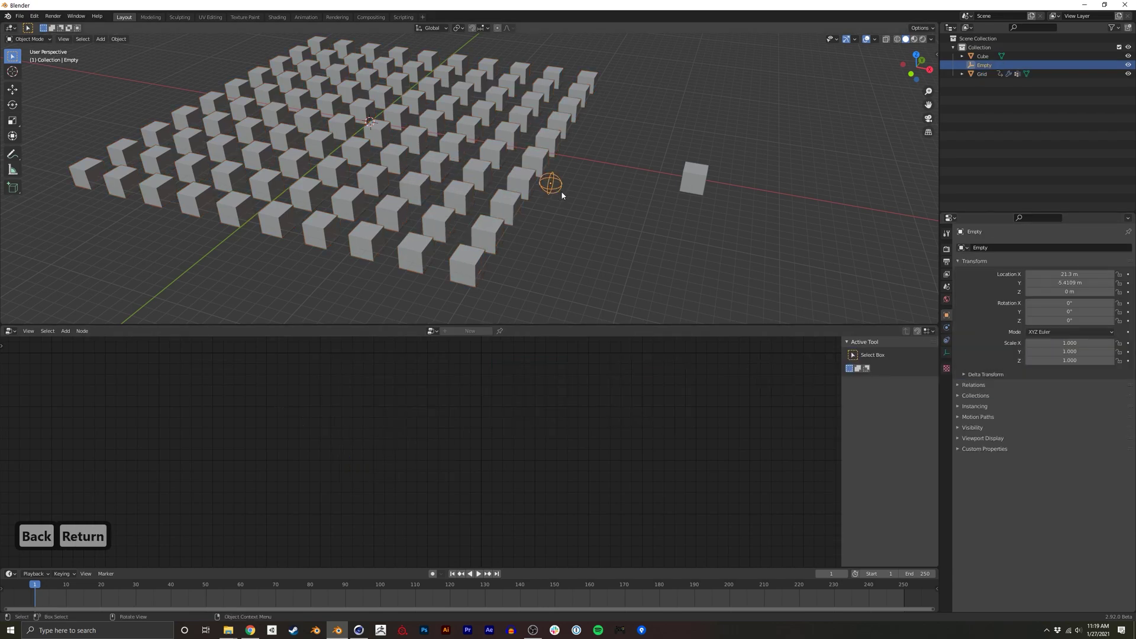
# - Scale the Empty up to 11.662
pyautogui.press('s')
pyautogui.click(699, 216)
pyautogui.scroll(-3, 681, 237)
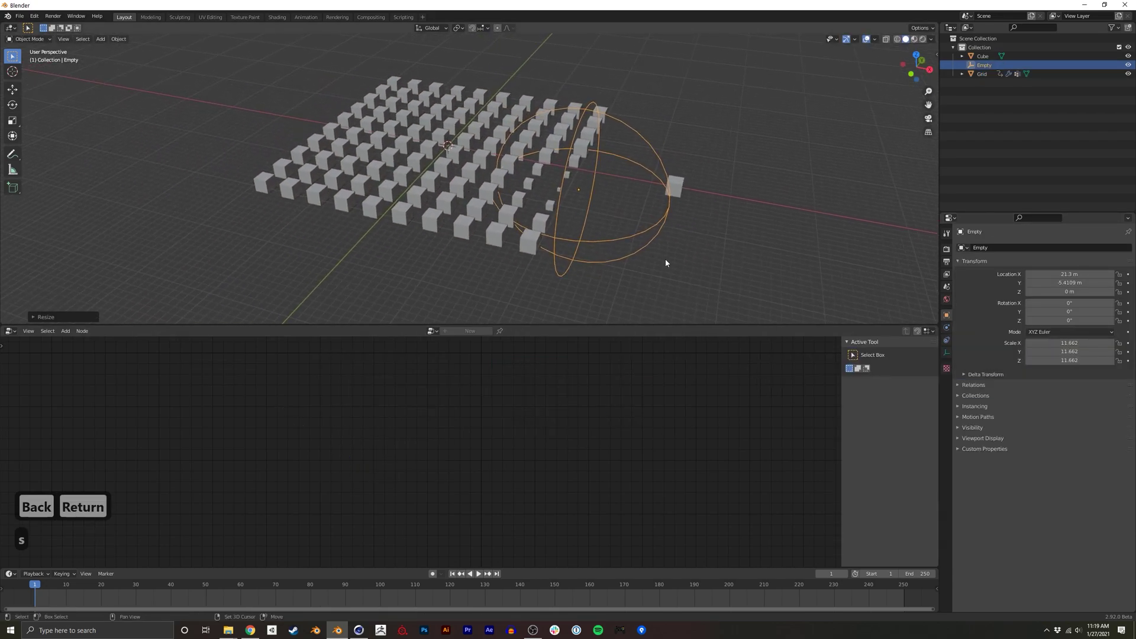
# - Move the Empty along the ground plane to about X 14.695 m, Y -11.092 m
pyautogui.press('g')
pyautogui.press('z')
pyautogui.press('g')
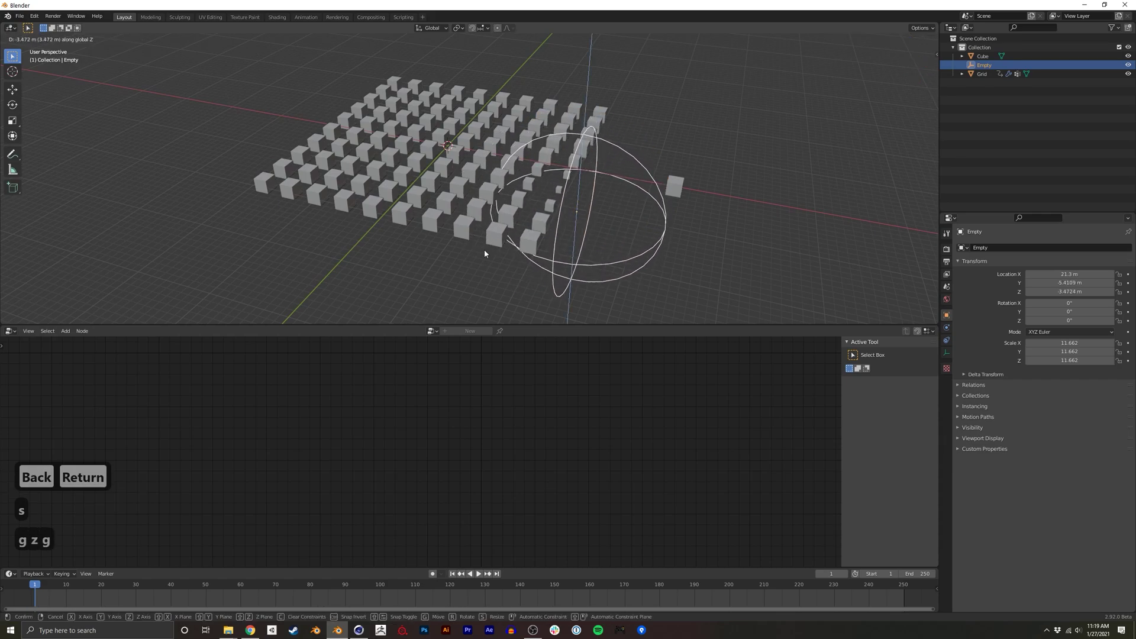
pyautogui.press('Escape')
pyautogui.press('g')
pyautogui.hotkey('shift', 'z')
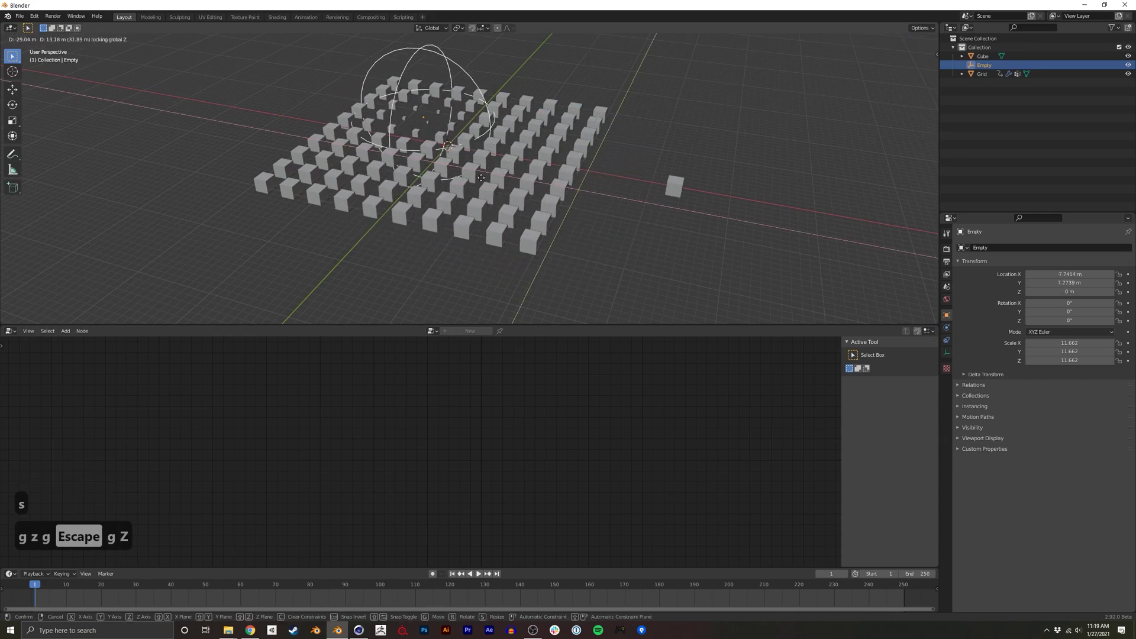
pyautogui.click(570, 262)
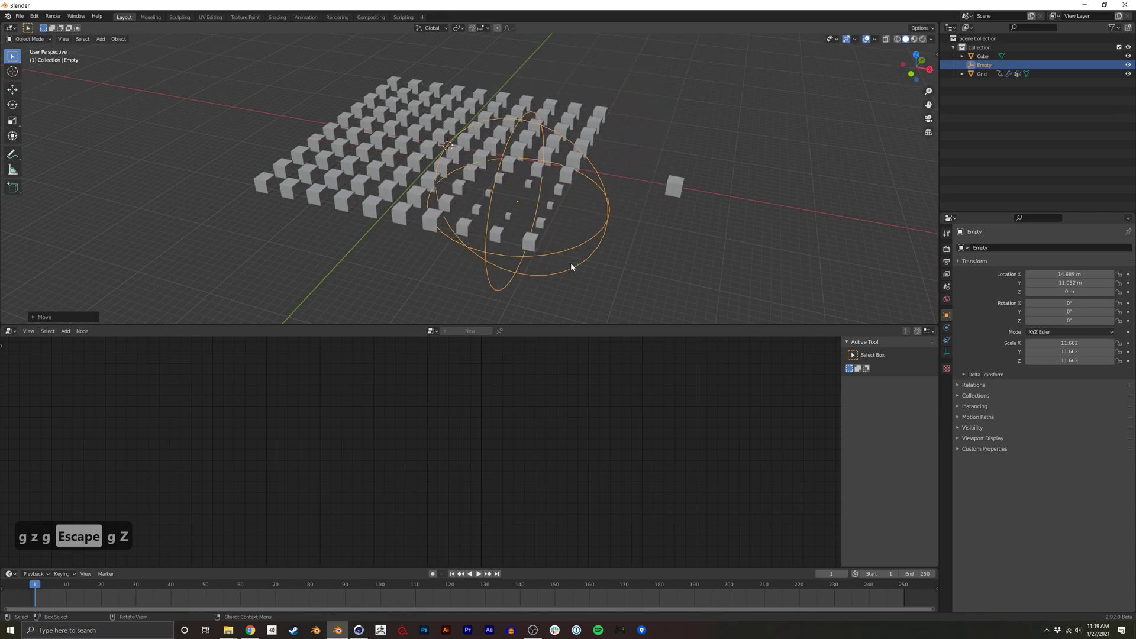
# - Raise the Grid's Color Ramp black stop to dark grey so the nearest cubes stay visible
pyautogui.moveTo(571, 262); pyautogui.dragTo(478, 218, button='middle')
pyautogui.click(571, 232)
pyautogui.click(415, 433)
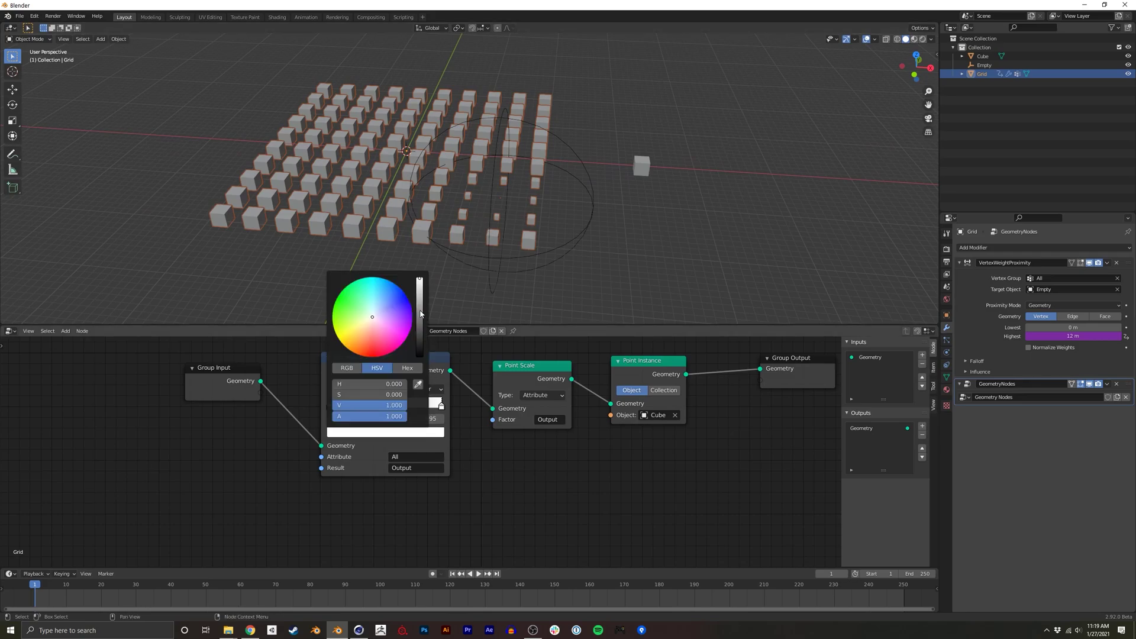
pyautogui.moveTo(420, 280)
pyautogui.mouseDown()
pyautogui.moveTo(420, 343)
pyautogui.moveTo(420, 279)
pyautogui.mouseUp()
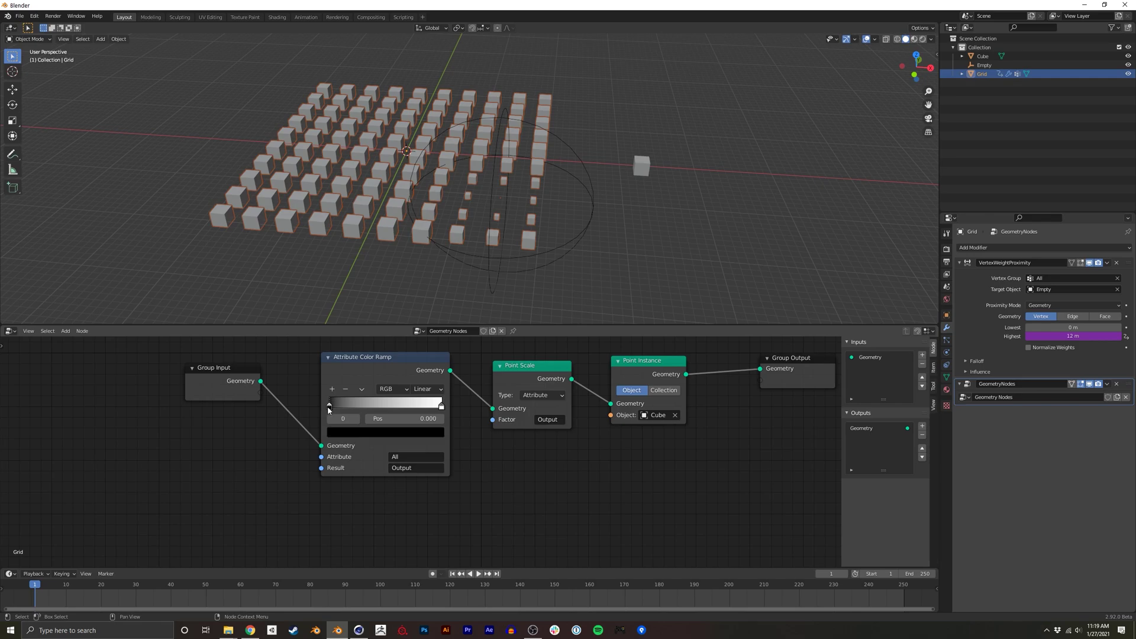
pyautogui.click(354, 430)
pyautogui.moveTo(421, 342)
pyautogui.mouseDown()
pyautogui.moveTo(420, 303)
pyautogui.moveTo(419, 322)
pyautogui.mouseUp()
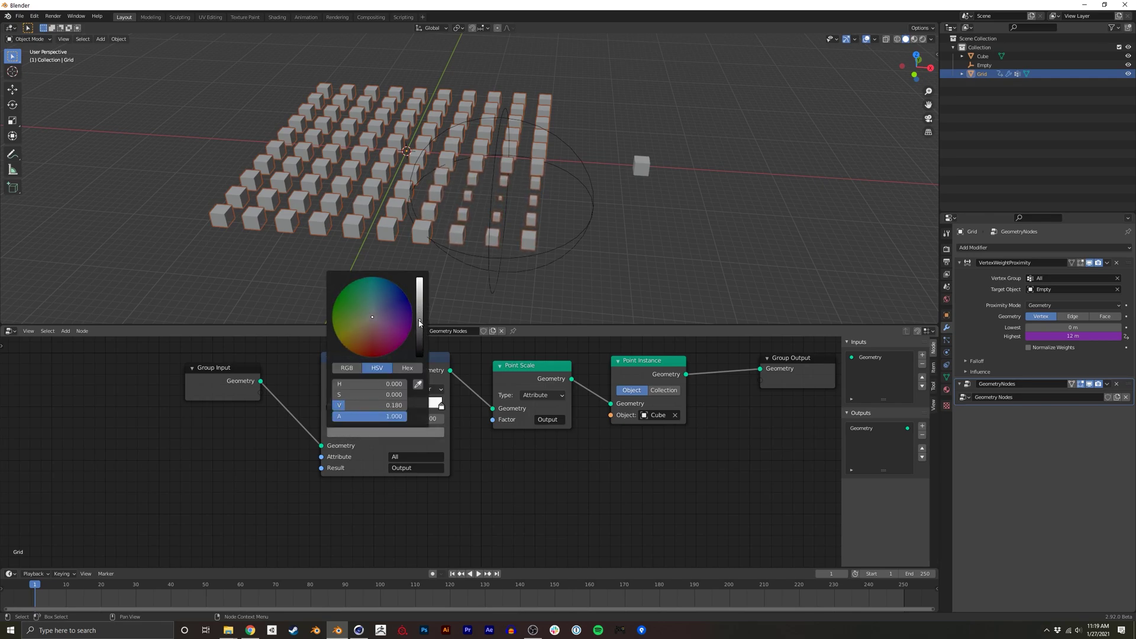
pyautogui.click(553, 292)
pyautogui.moveTo(553, 292); pyautogui.dragTo(488, 263, button='middle')
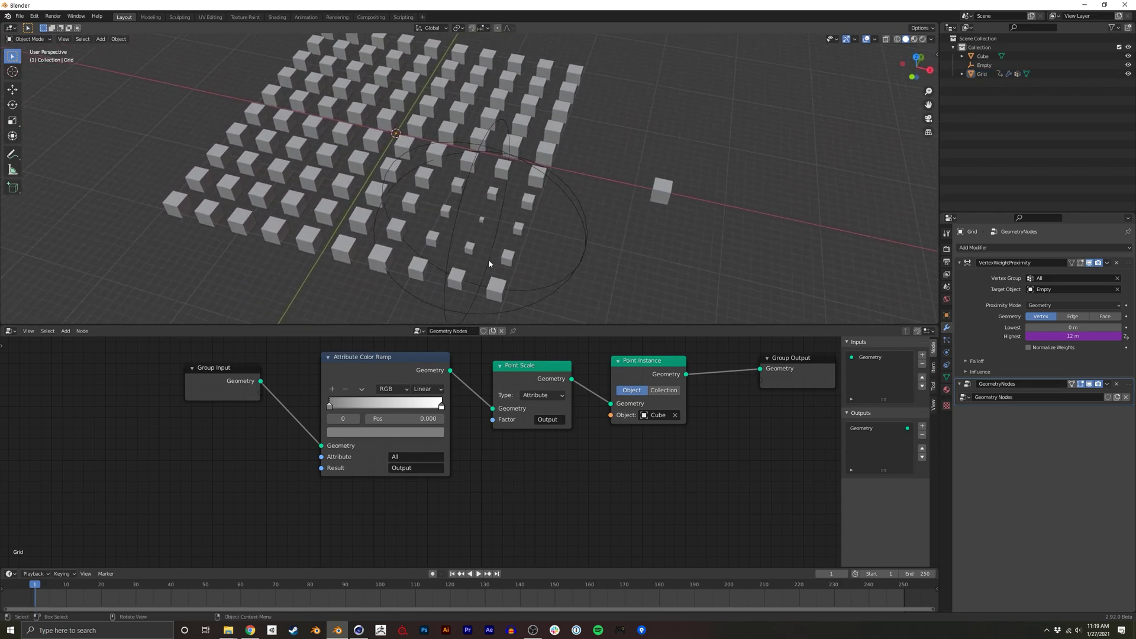
# - Rescale the source Cube's mesh in Edit Mode to enlarge the instanced cubes
pyautogui.click(669, 203)
pyautogui.press('Tab')
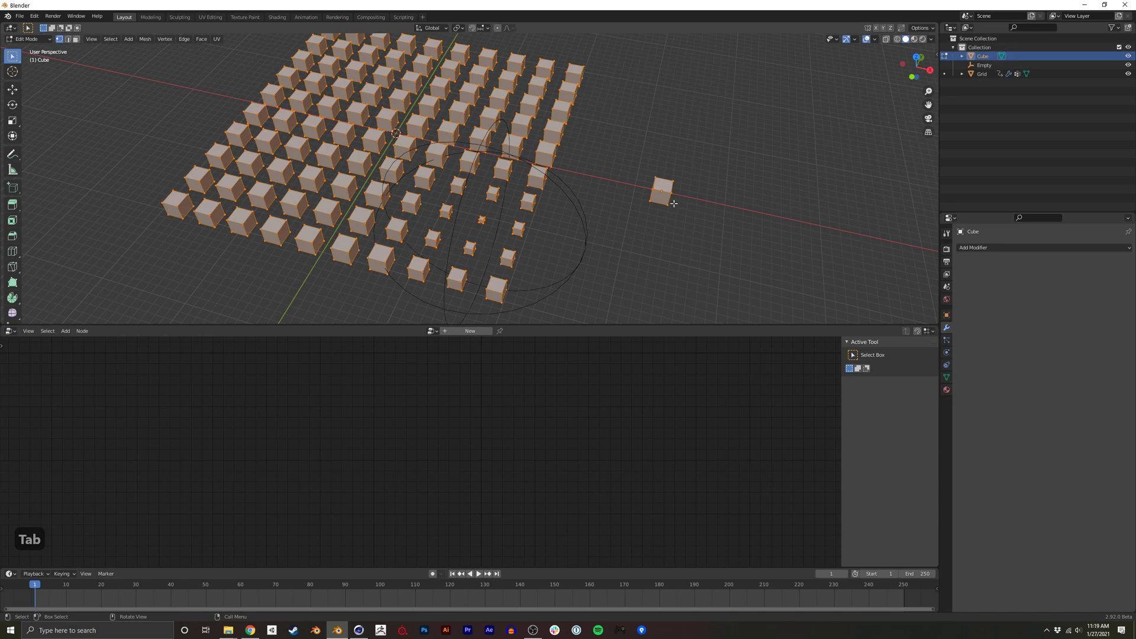
pyautogui.press('s')
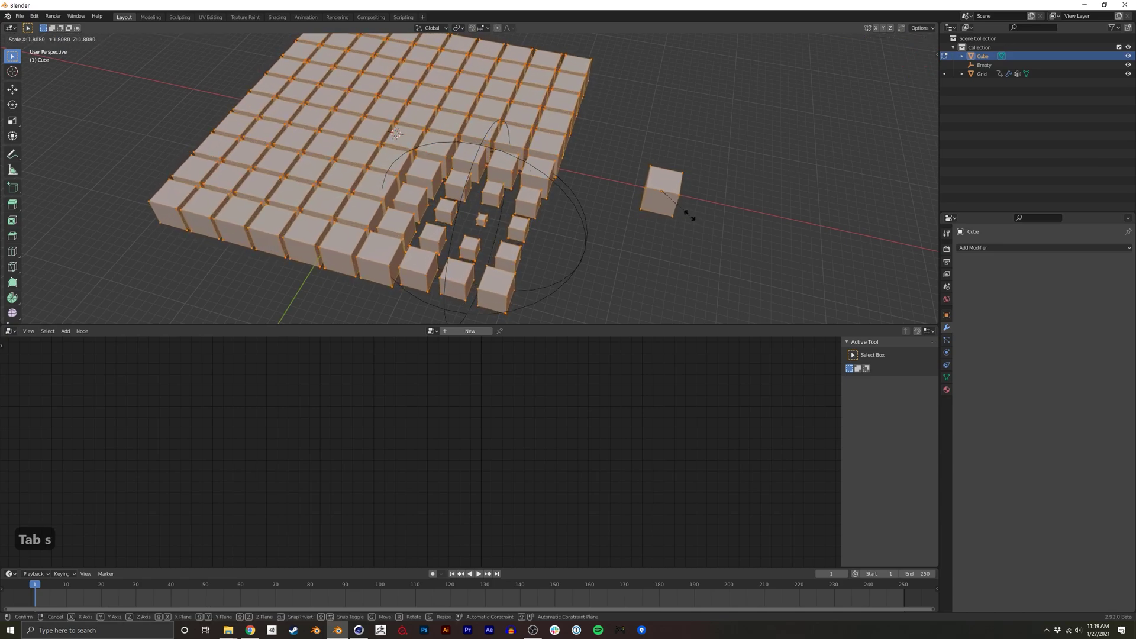
pyautogui.click(663, 220)
pyautogui.press('Tab')
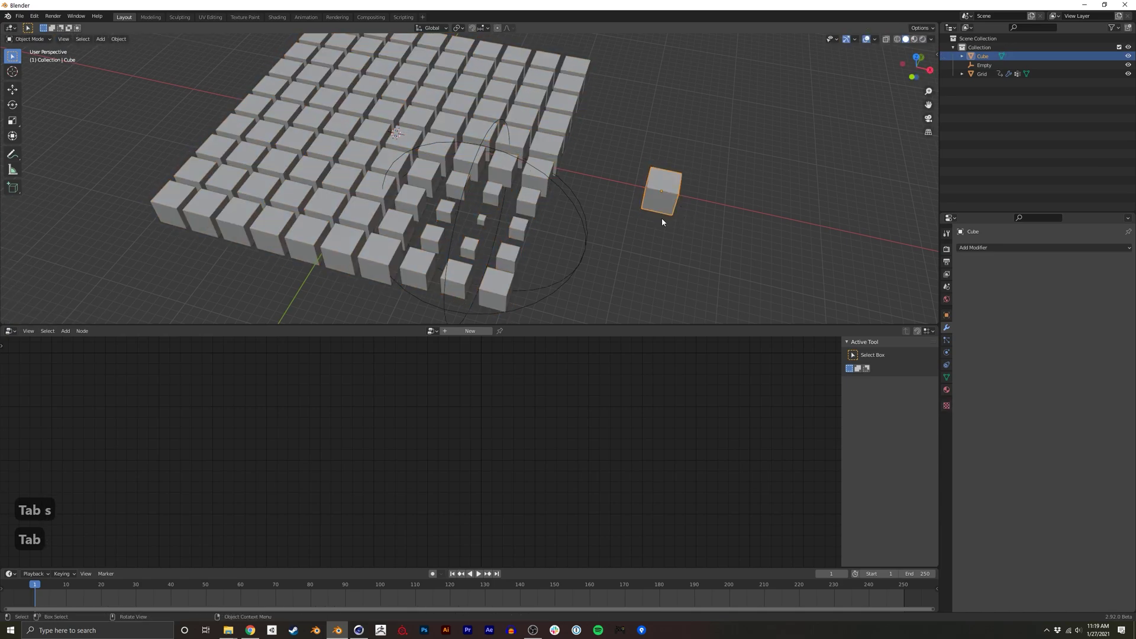
pyautogui.moveTo(662, 221); pyautogui.dragTo(580, 247, button='middle')
pyautogui.press('g')
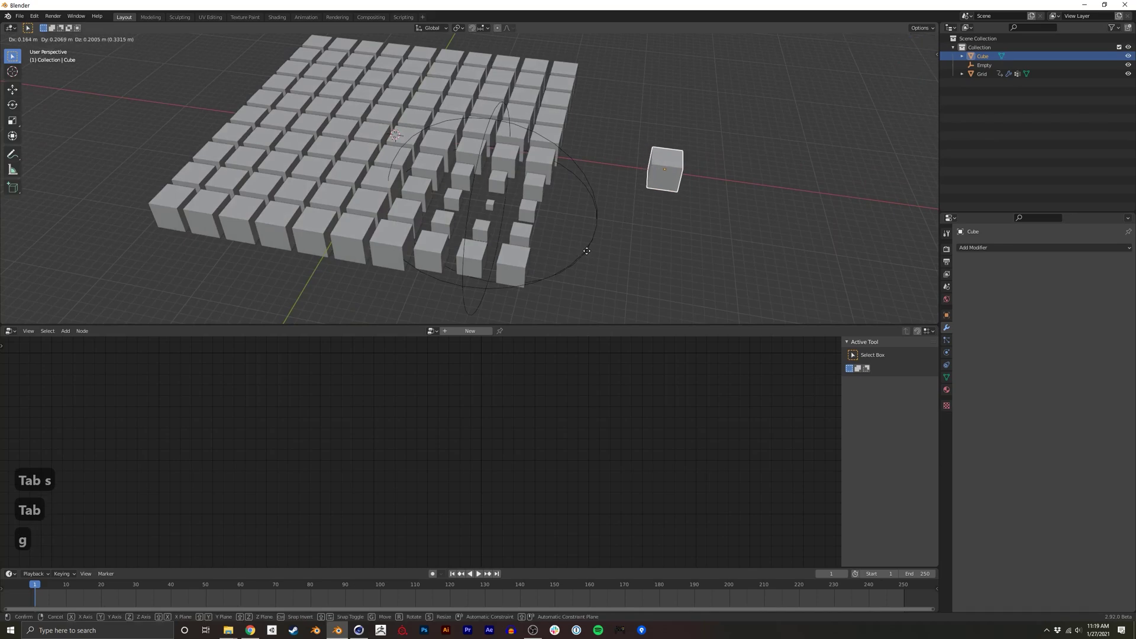
pyautogui.press('Escape')
# - Move the Empty near the grid's right edge and scale it up to 16.617
pyautogui.click(588, 250)
pyautogui.press('g')
pyautogui.hotkey('shift', 'z')
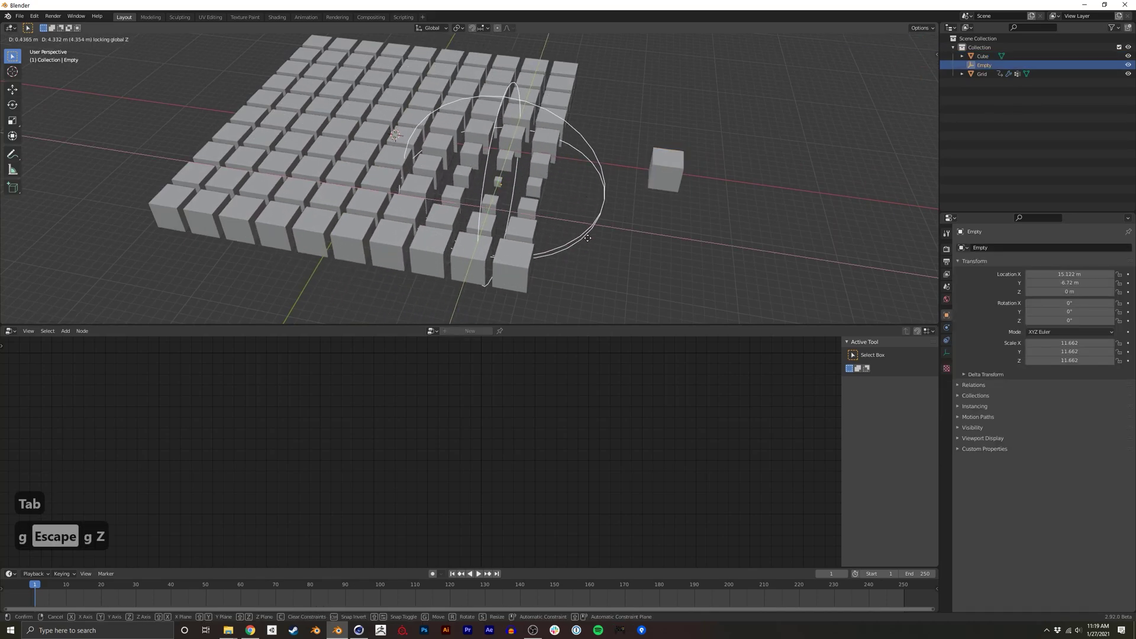
pyautogui.click(588, 251)
pyautogui.press('s')
pyautogui.click(571, 267)
pyautogui.moveTo(571, 267); pyautogui.dragTo(359, 243, button='middle')
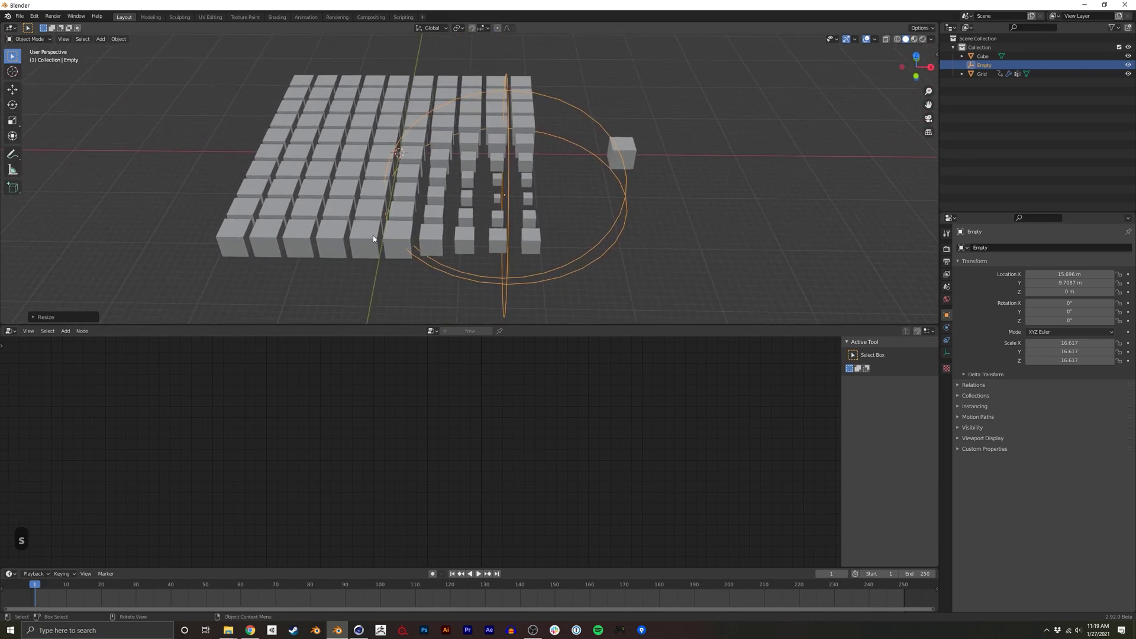
# - Shift the Grid's Point Instance and Group Output nodes right to make room
pyautogui.click(365, 236)
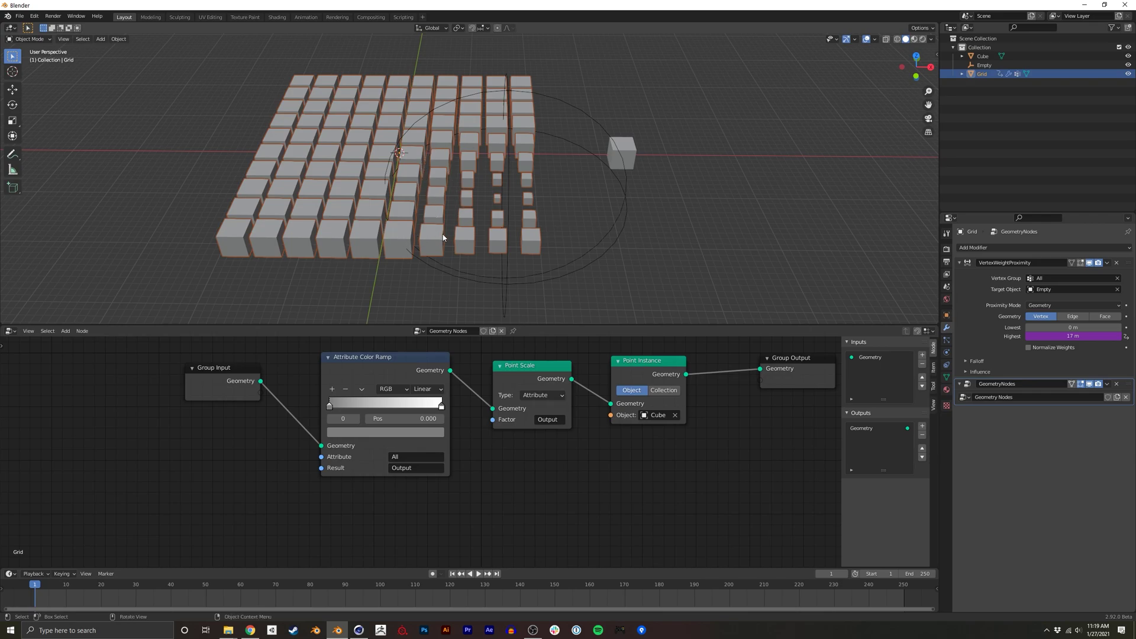
pyautogui.moveTo(783, 380); pyautogui.dragTo(540, 403, button='middle')
pyautogui.moveTo(417, 477); pyautogui.dragTo(550, 386)
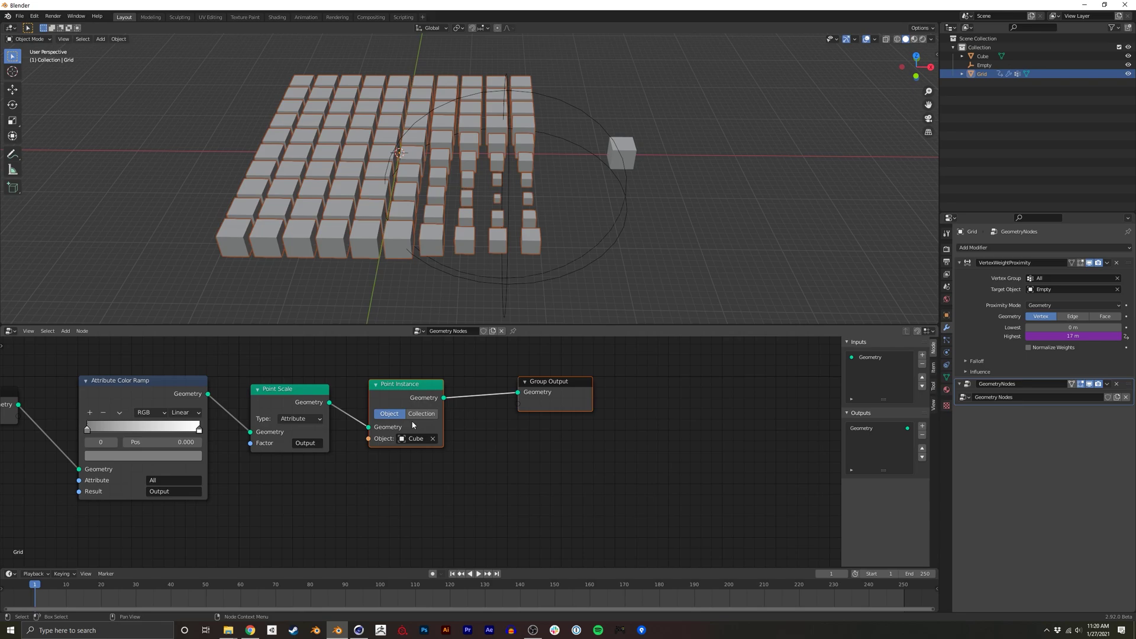
pyautogui.press('g')
pyautogui.click(593, 437)
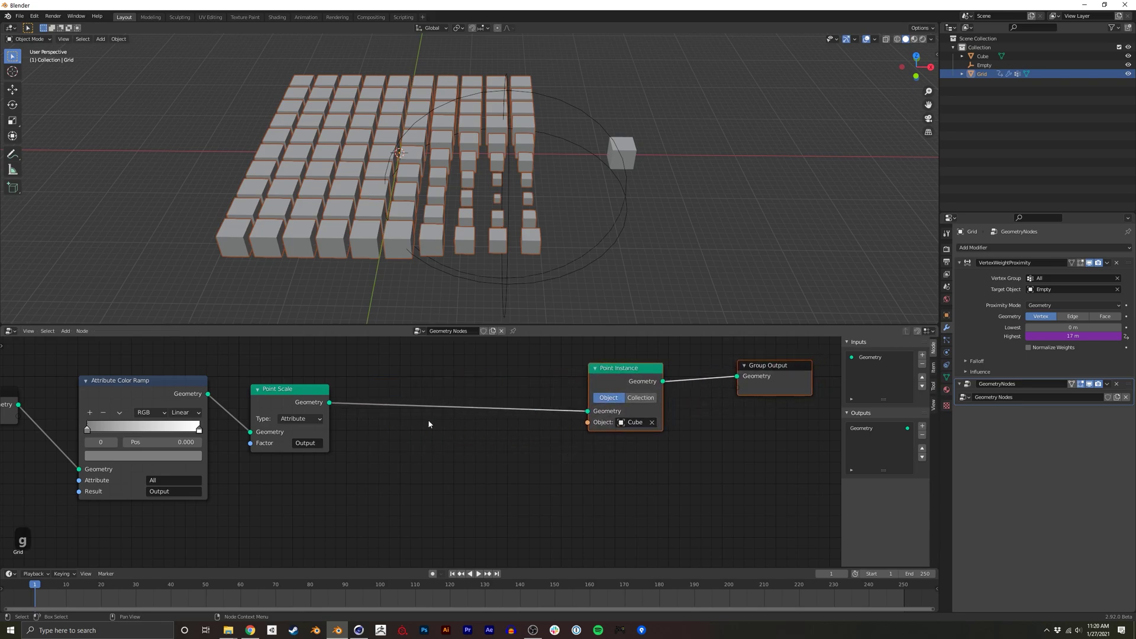
pyautogui.moveTo(373, 493); pyautogui.dragTo(469, 465)
pyautogui.press('Home')
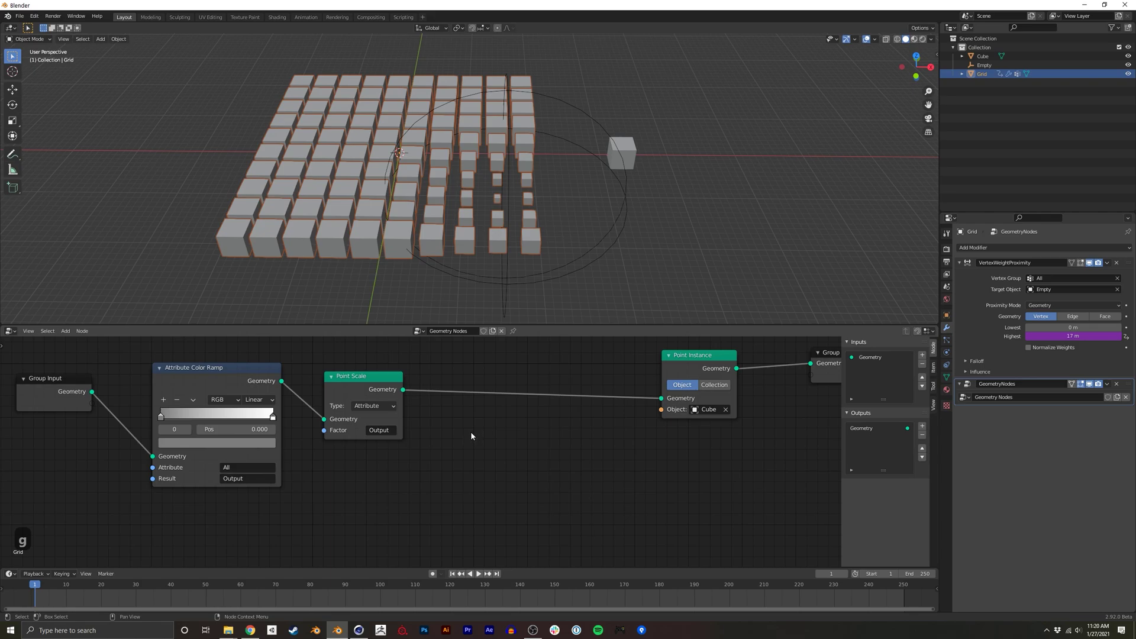
# - Insert a Multiply Attribute Mix between Point Scale and Point Instance, with A reading Output
pyautogui.hotkey('shift', 'a')
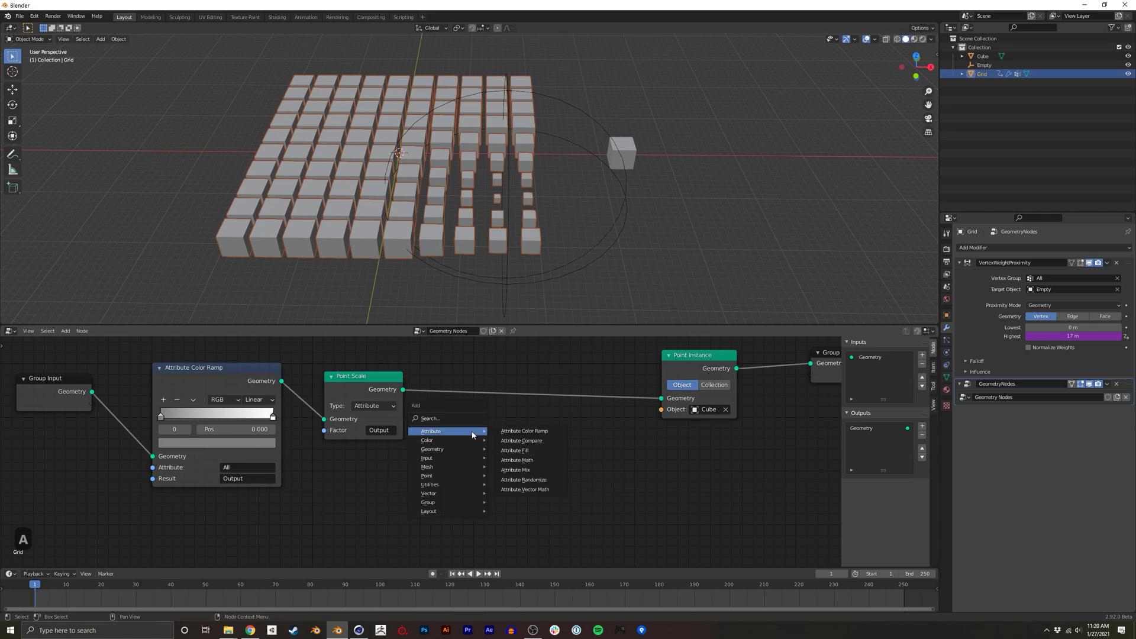
pyautogui.click(514, 469)
pyautogui.click(466, 398)
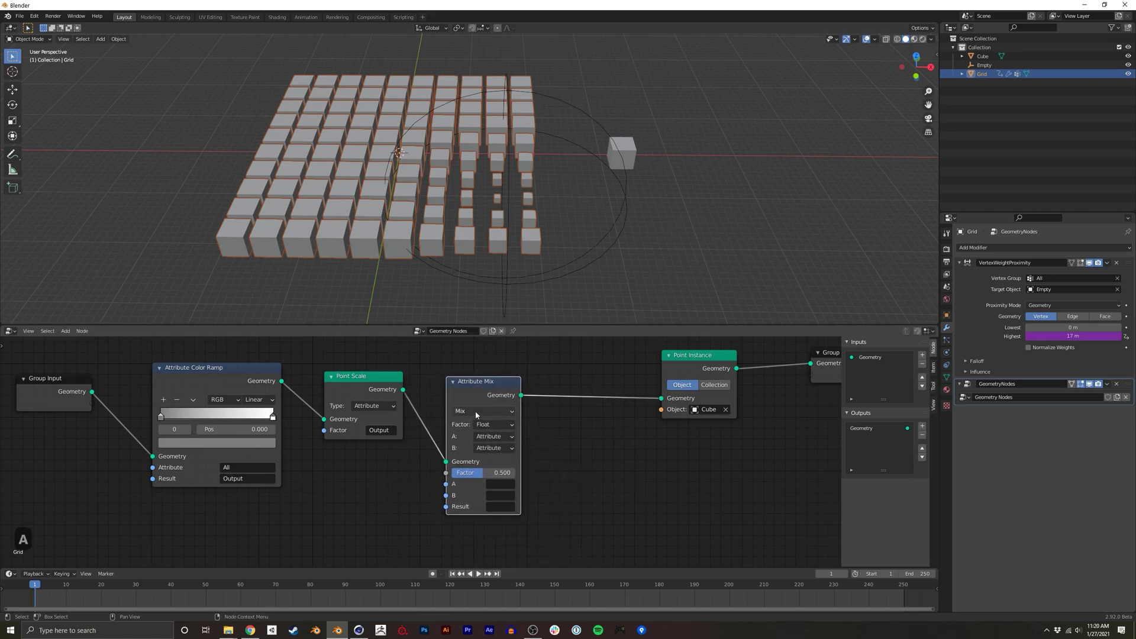
pyautogui.click(477, 412)
pyautogui.click(466, 369)
pyautogui.moveTo(502, 482); pyautogui.dragTo(528, 475, button='middle')
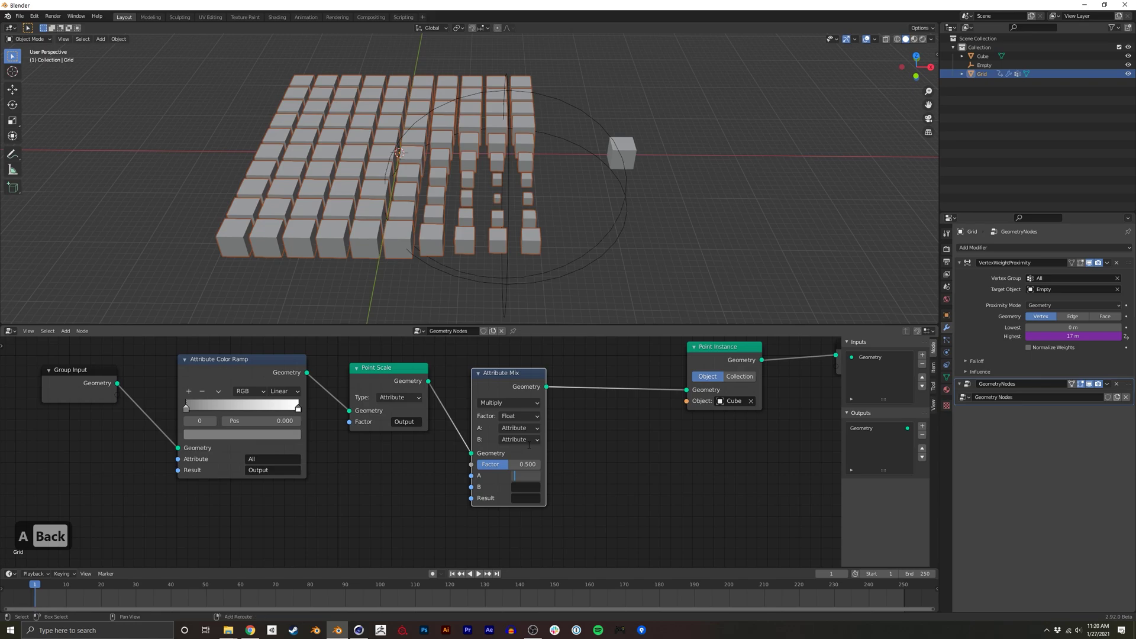
pyautogui.write('Output')
pyautogui.press('Return')
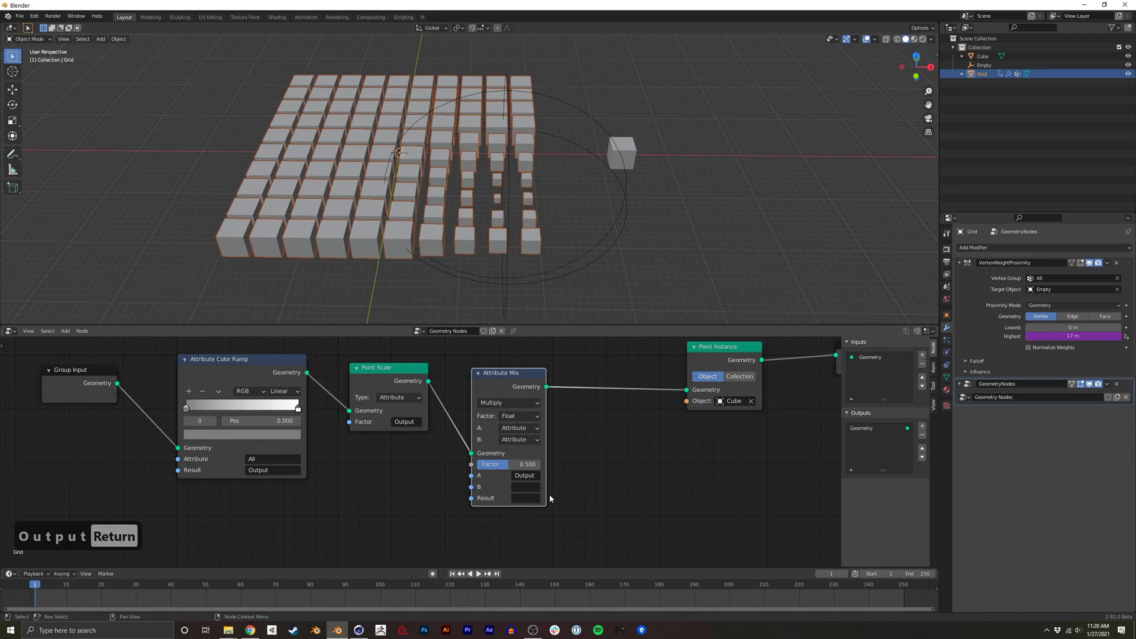
# - Set the Attribute Mix input B to the vector 0, 0, 1.3
pyautogui.click(506, 442)
pyautogui.click(512, 476)
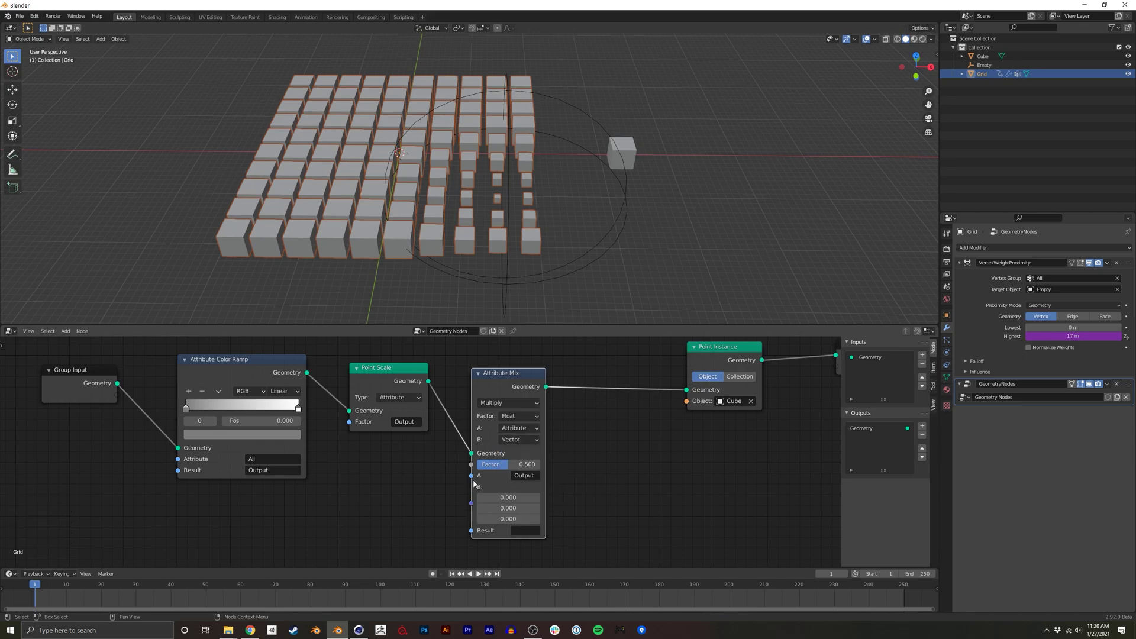
pyautogui.moveTo(512, 476); pyautogui.dragTo(474, 490, button='middle')
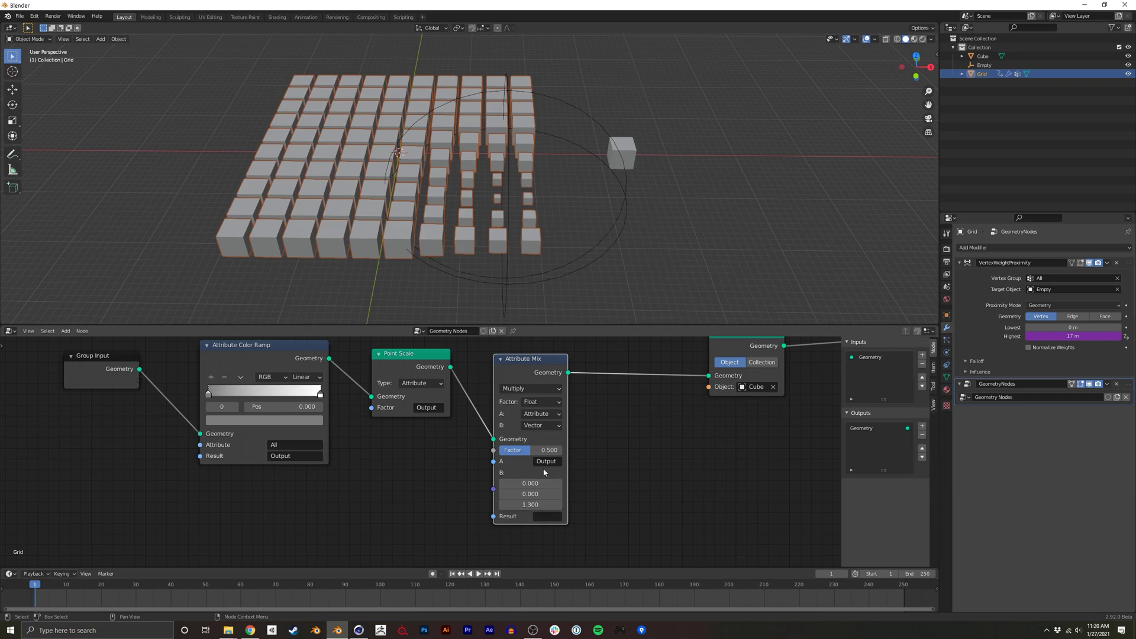
pyautogui.moveTo(543, 472); pyautogui.dragTo(370, 496, button='middle')
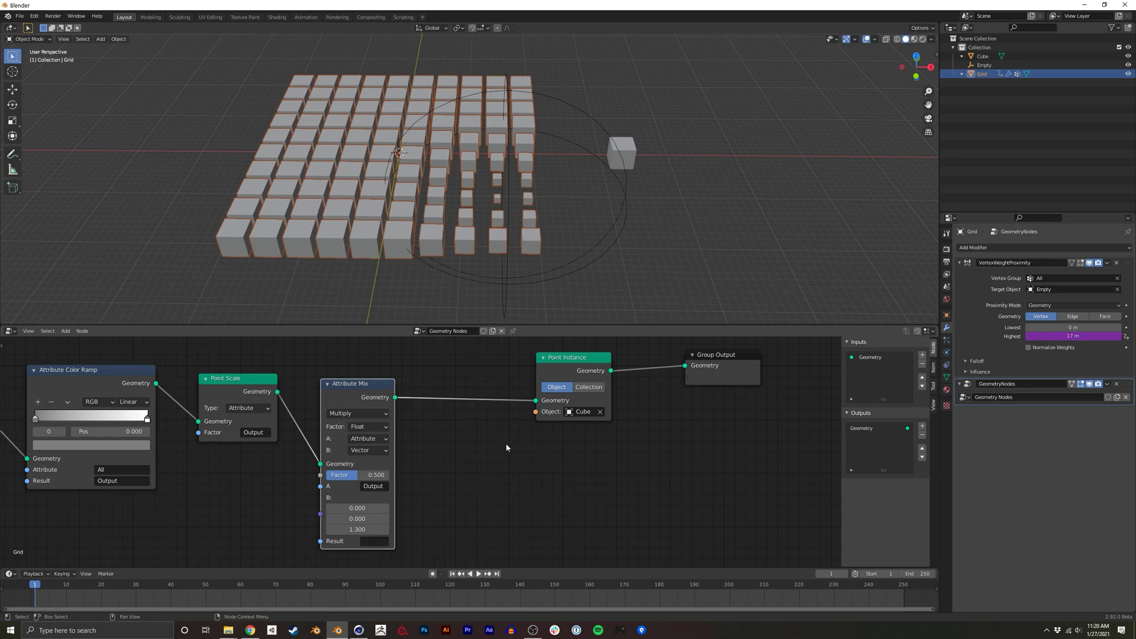
pyautogui.hotkey('shift', 'a')
# - Add a Point Translate node using the mix result 'vert' as translation, with B's Z near 9.2
pyautogui.moveTo(484, 486)
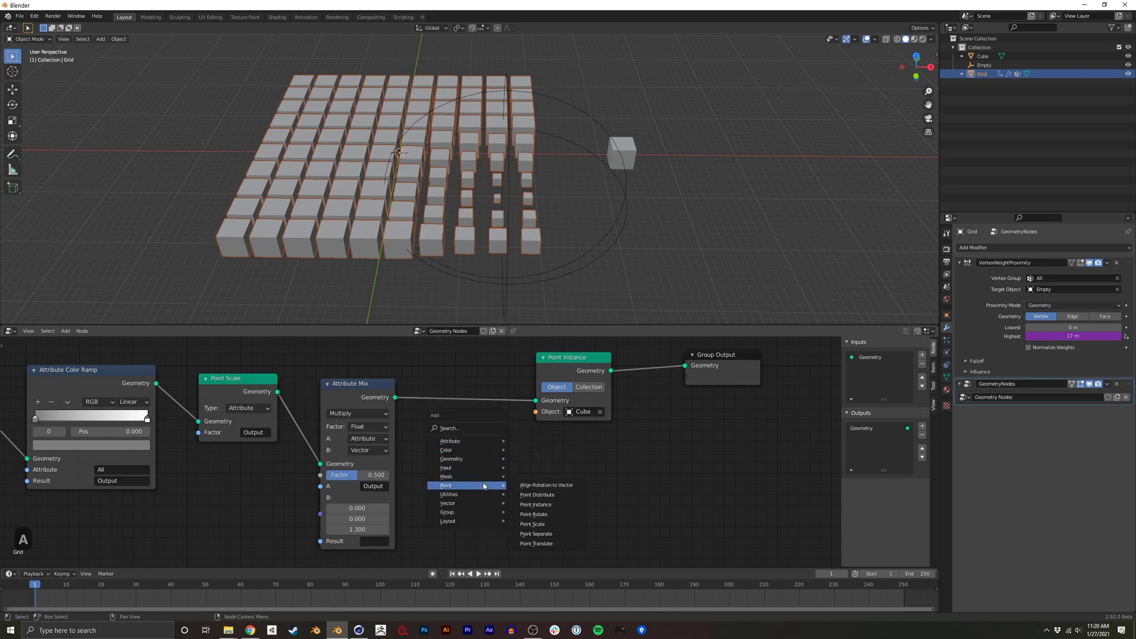
pyautogui.click(536, 543)
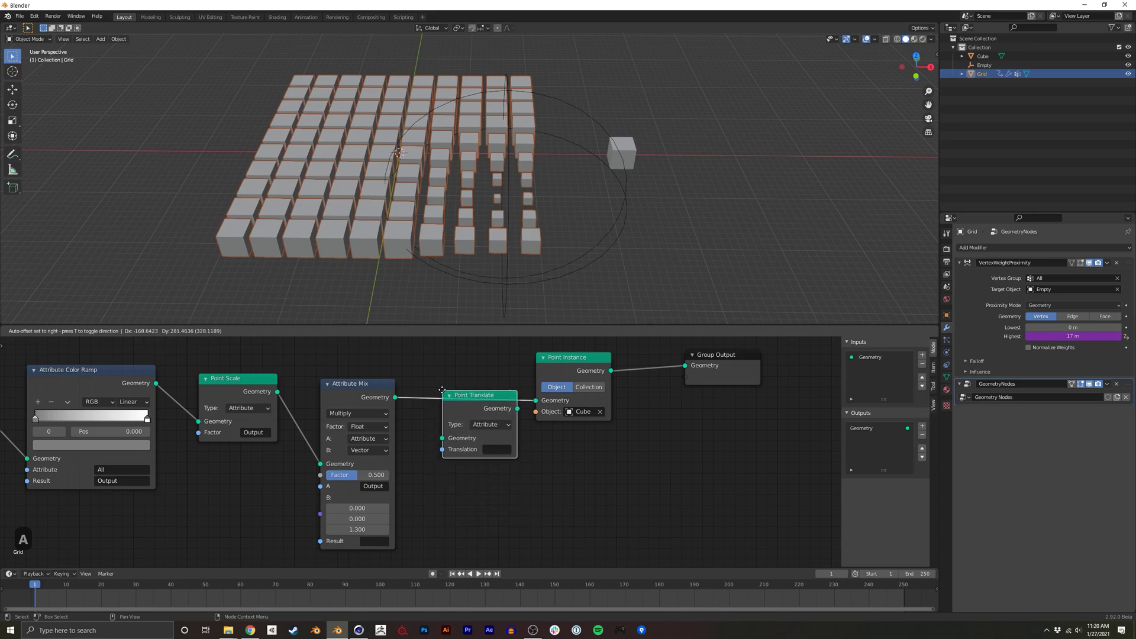
pyautogui.click(432, 388)
pyautogui.moveTo(432, 387); pyautogui.dragTo(452, 372, button='middle')
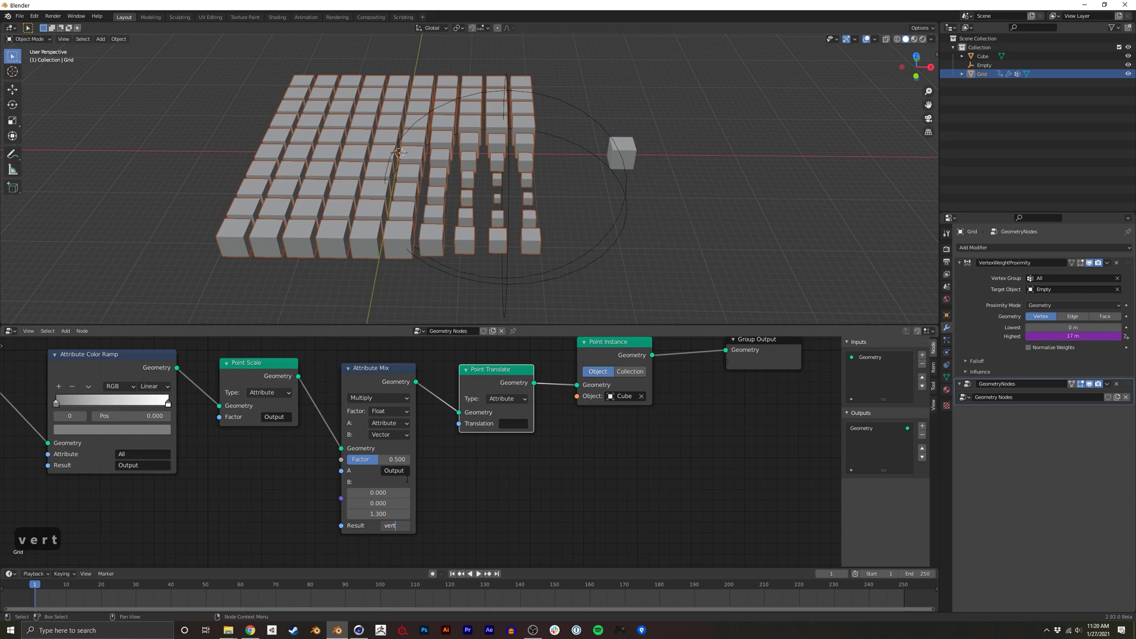
pyautogui.press('Return')
pyautogui.write('v')
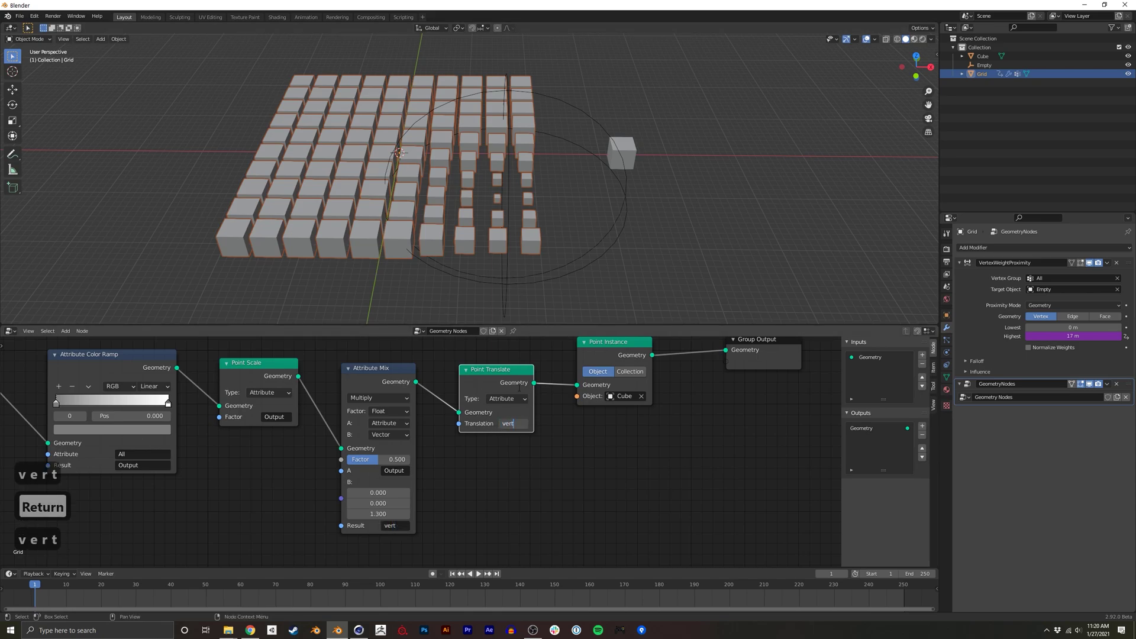
pyautogui.write('ert')
pyautogui.press('Return')
pyautogui.moveTo(378, 513); pyautogui.dragTo(347, 540)
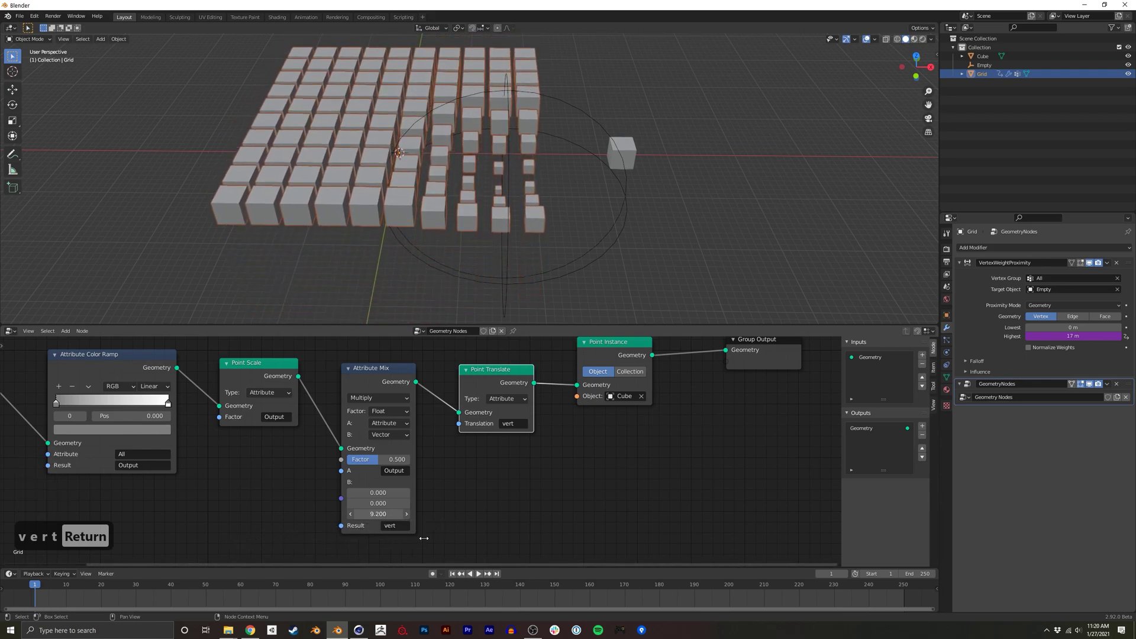
# - Move the Empty to a new spot on the ground plane
pyautogui.moveTo(520, 240); pyautogui.dragTo(648, 204, button='middle')
pyautogui.click(536, 261)
pyautogui.press('g')
pyautogui.hotkey('shift', 'z')
pyautogui.click(528, 200)
# - Slide the Empty to another spot across the grid on the ground plane
pyautogui.press('g')
pyautogui.hotkey('shift', 'z')
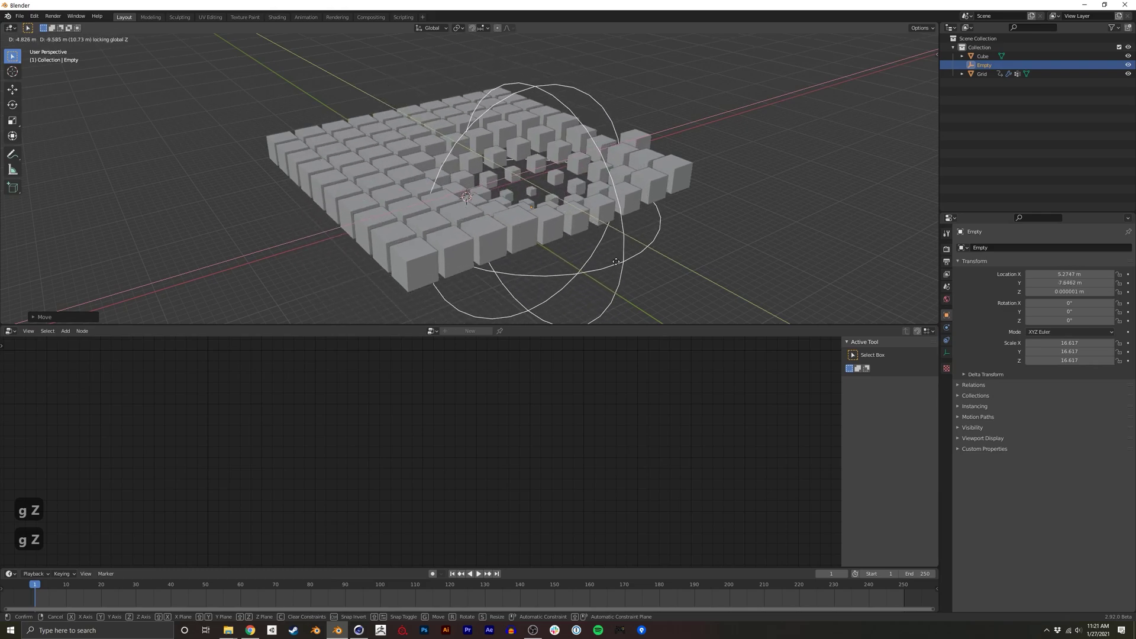
pyautogui.click(562, 254)
pyautogui.moveTo(562, 255); pyautogui.dragTo(452, 333, button='middle')
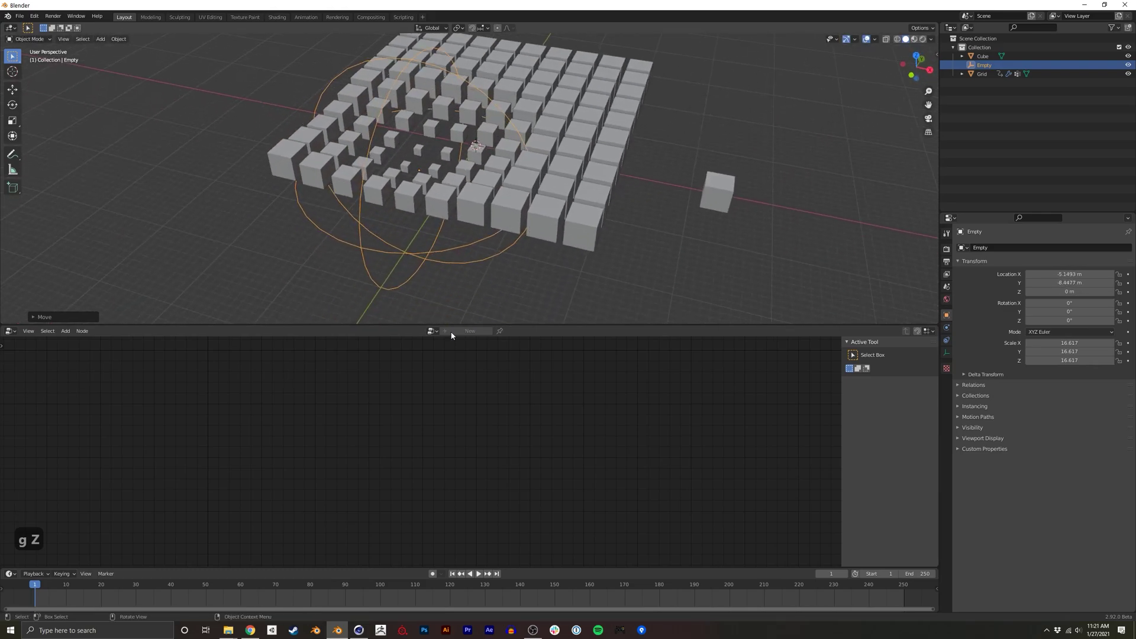
# - Select the Grid and search for a 'vec'/'ma' node, then cancel and view the whole node tree
pyautogui.click(541, 197)
pyautogui.moveTo(541, 197); pyautogui.dragTo(570, 257, button='middle')
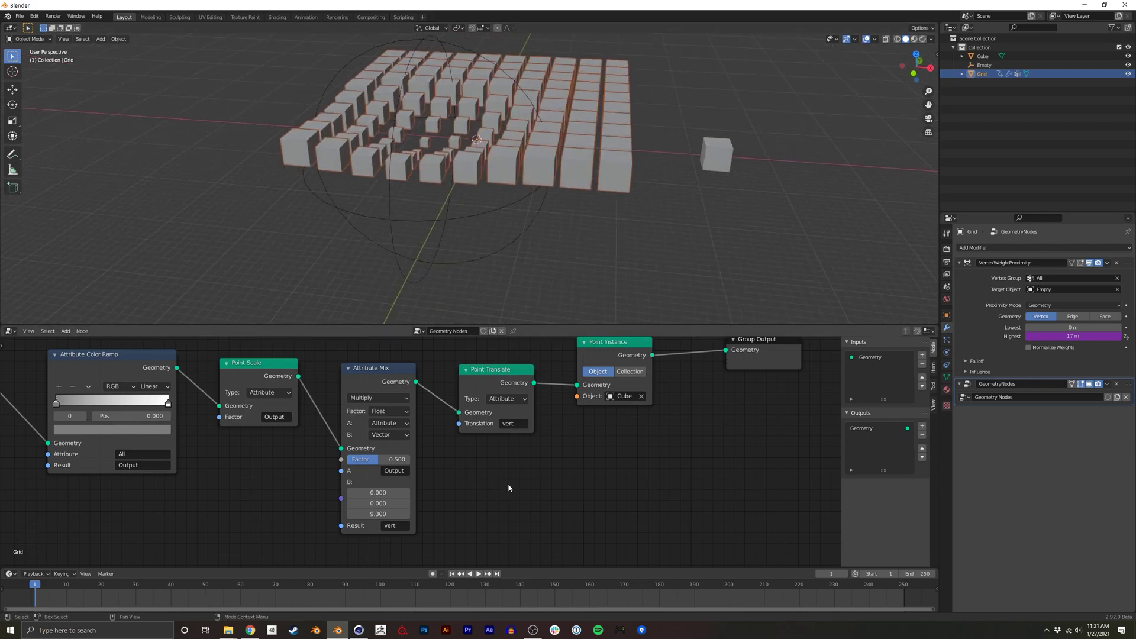
pyautogui.hotkey('shift', 'a')
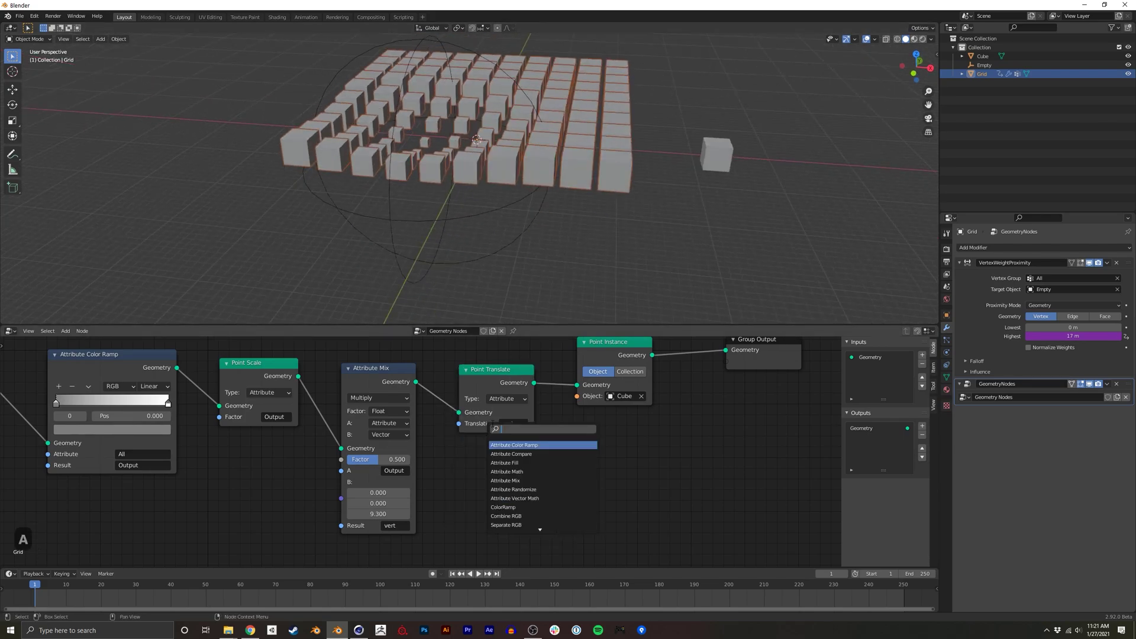
pyautogui.write('vec')
pyautogui.press('BackSpace')
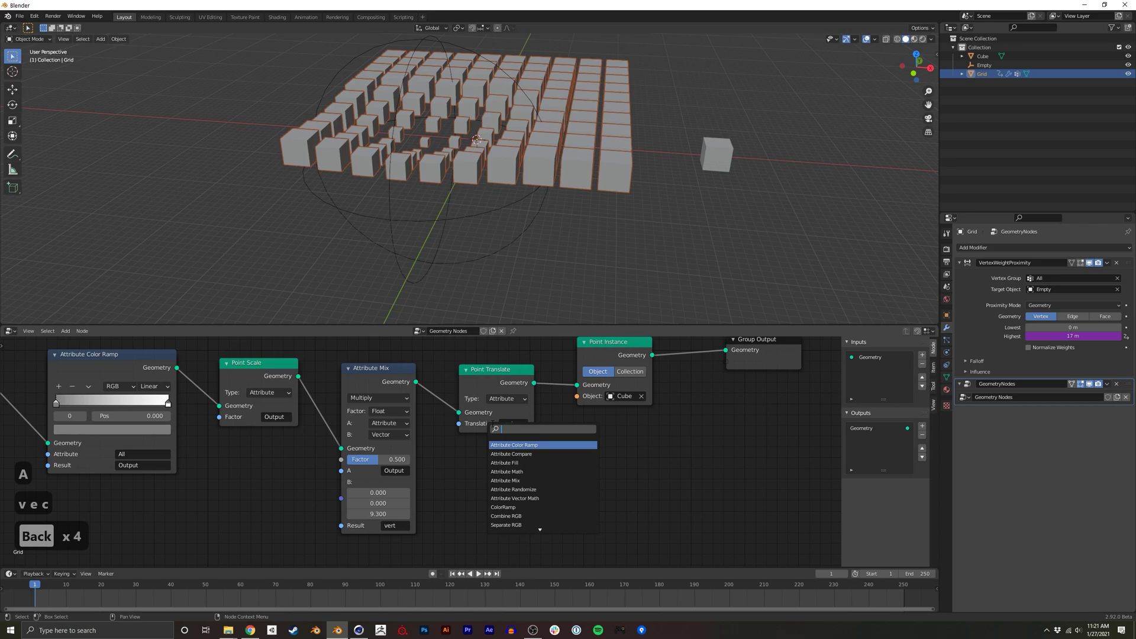
pyautogui.write('ma')
pyautogui.press('BackSpace')
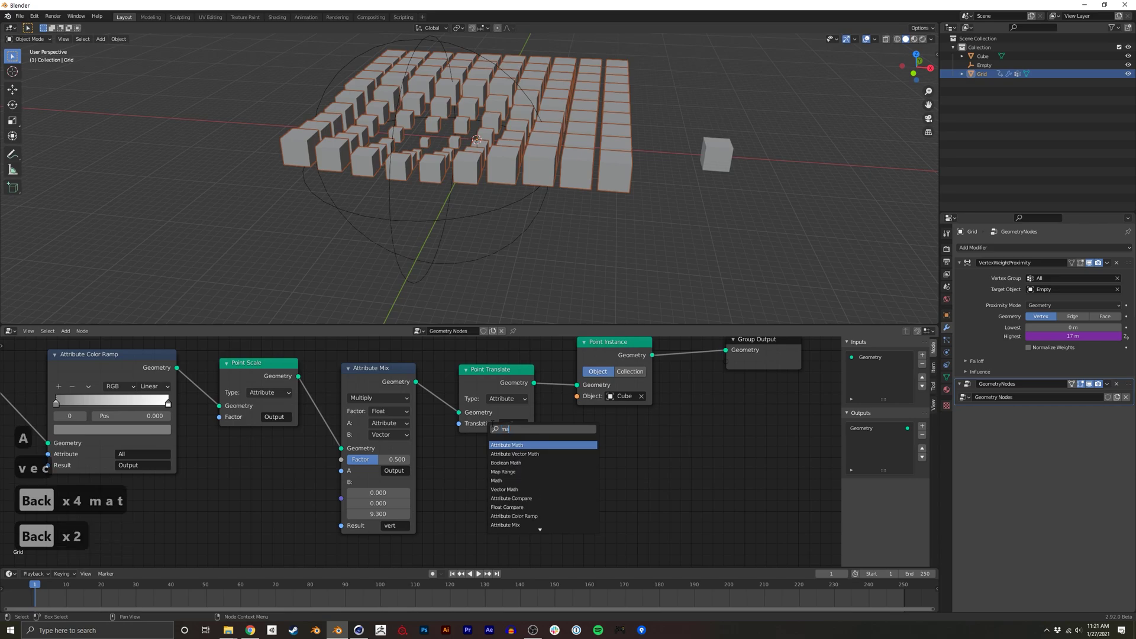
pyautogui.press('Escape')
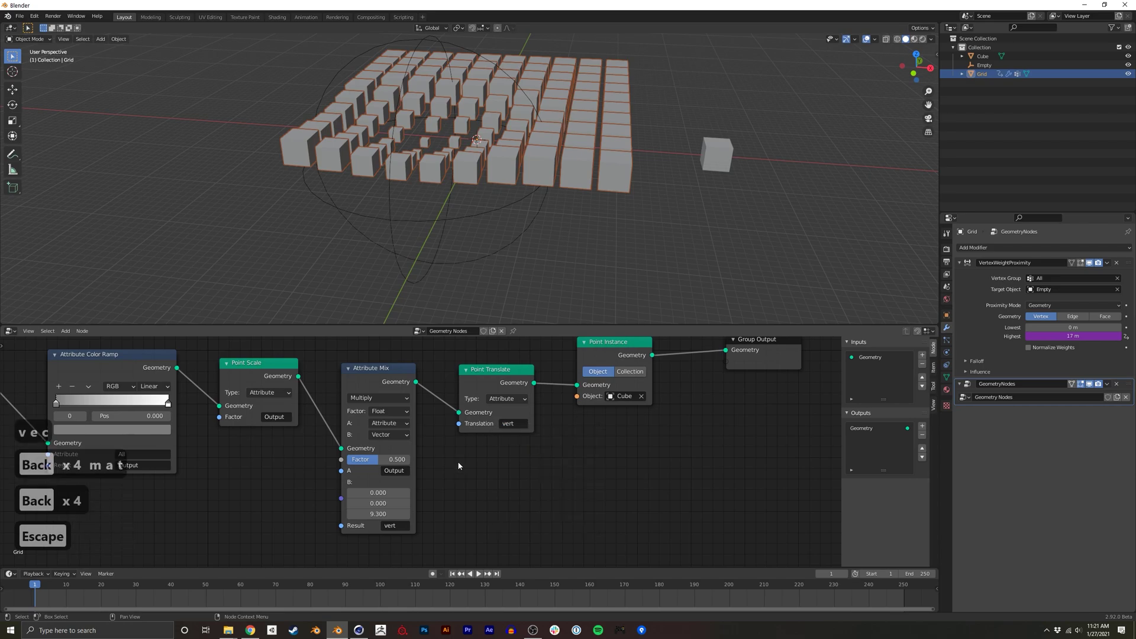
pyautogui.moveTo(268, 460); pyautogui.dragTo(386, 379, button='middle')
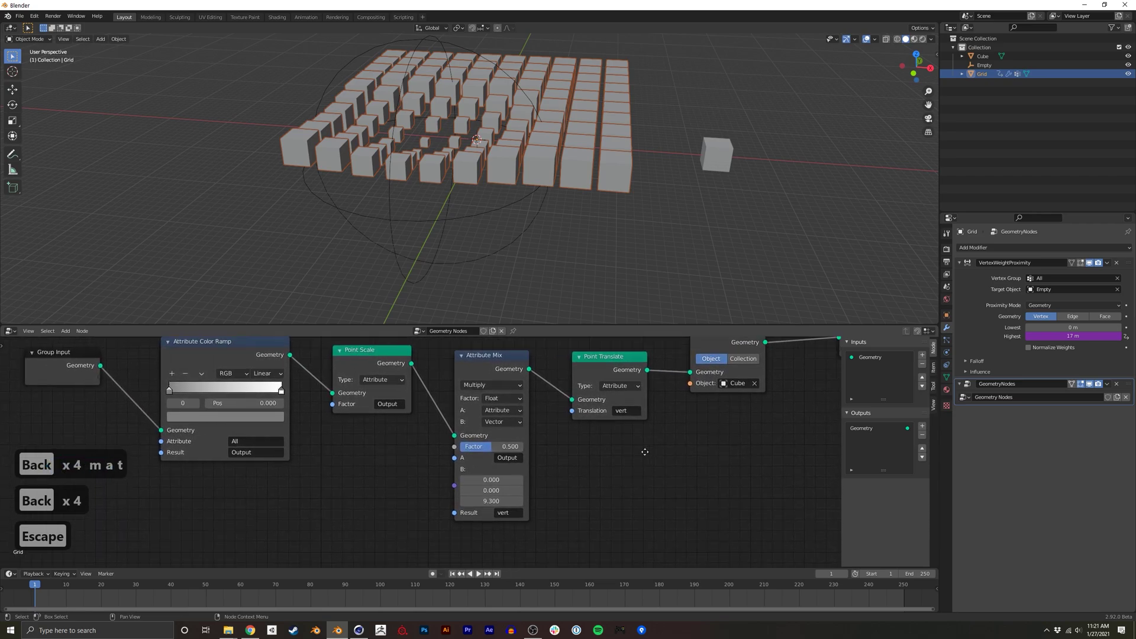
pyautogui.scroll(-2, 606, 472)
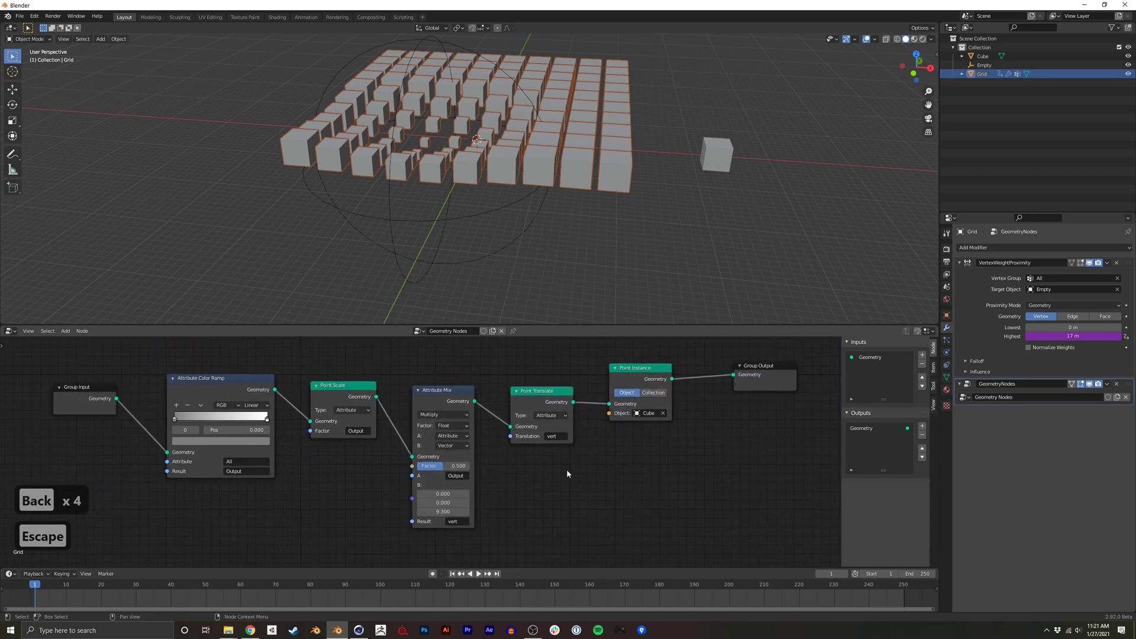
# - Move the Empty near the grid's right front corner, around X 10.9 m, Y -13.6 m
pyautogui.moveTo(551, 278)
pyautogui.mouseDown(button='middle')
pyautogui.moveTo(537, 233)
pyautogui.moveTo(545, 251)
pyautogui.moveTo(521, 261)
pyautogui.moveTo(529, 270)
pyautogui.mouseUp(button='middle')
pyautogui.click(521, 264)
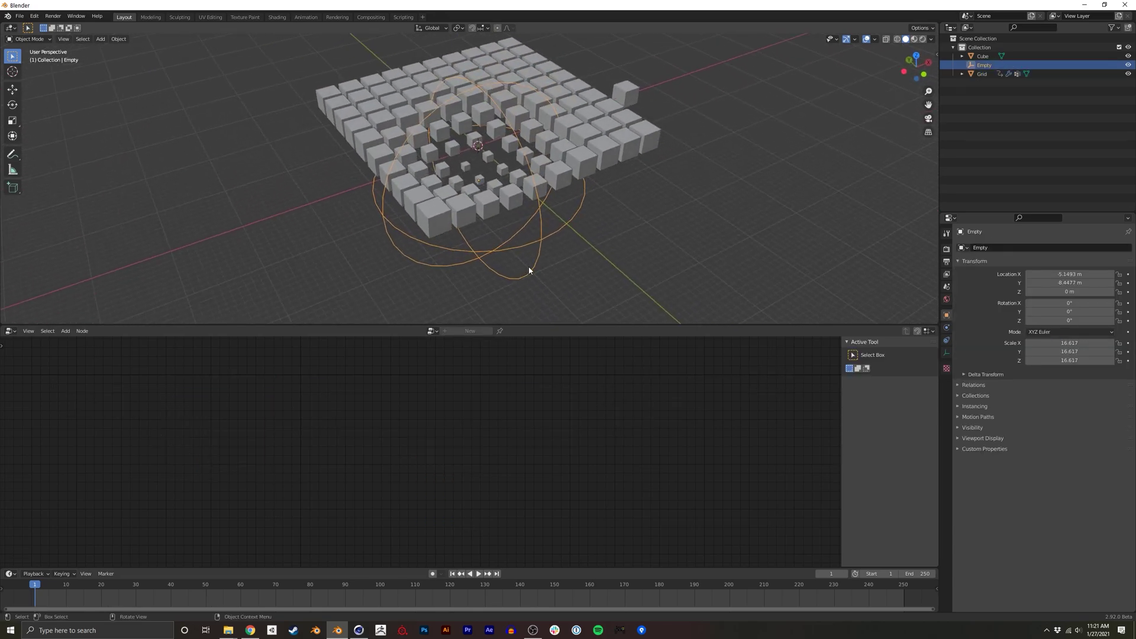
pyautogui.press('g')
pyautogui.hotkey('shift', 'z')
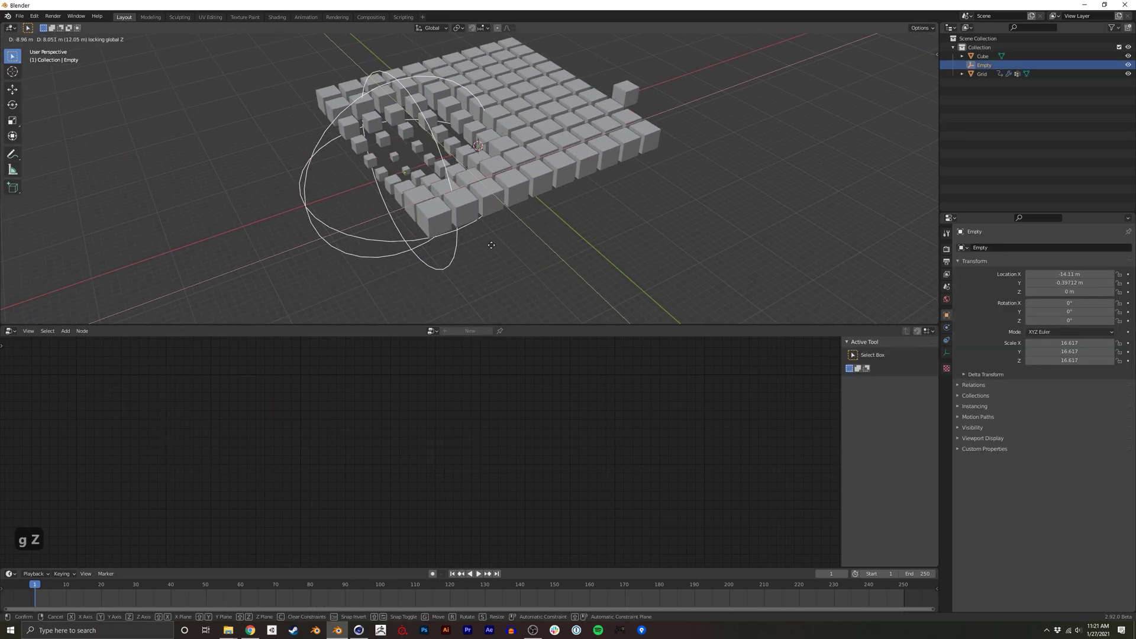
pyautogui.click(662, 260)
pyautogui.moveTo(662, 261); pyautogui.dragTo(601, 264, button='middle')
pyautogui.press('g')
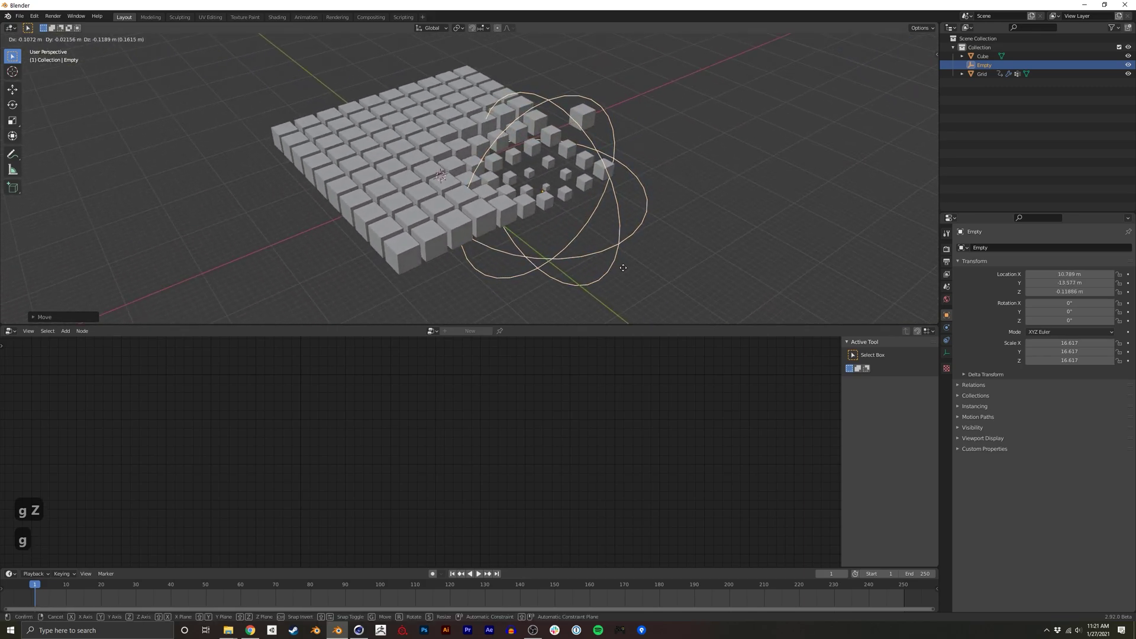